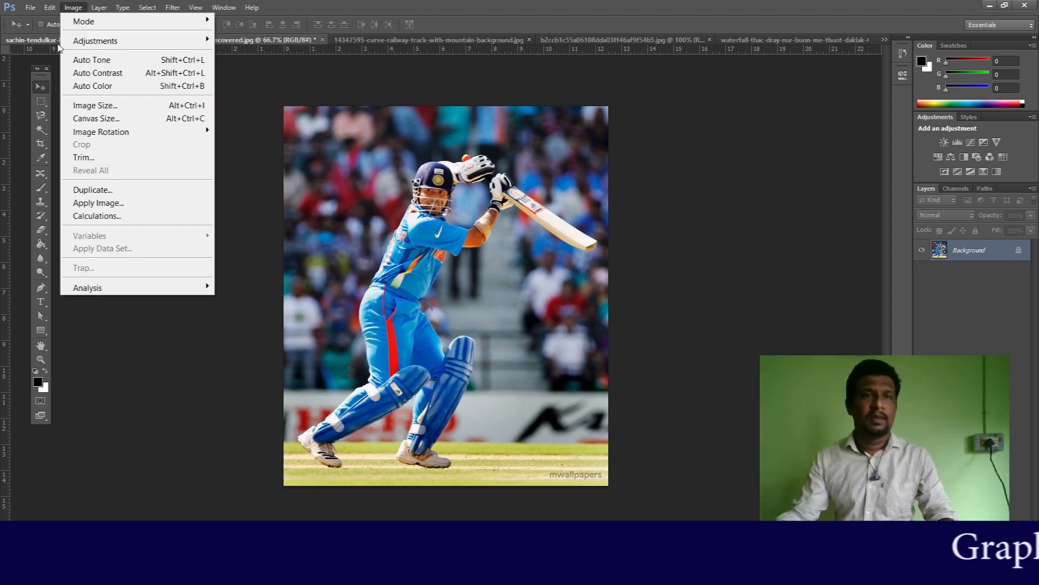
mouse_move(30, 7)
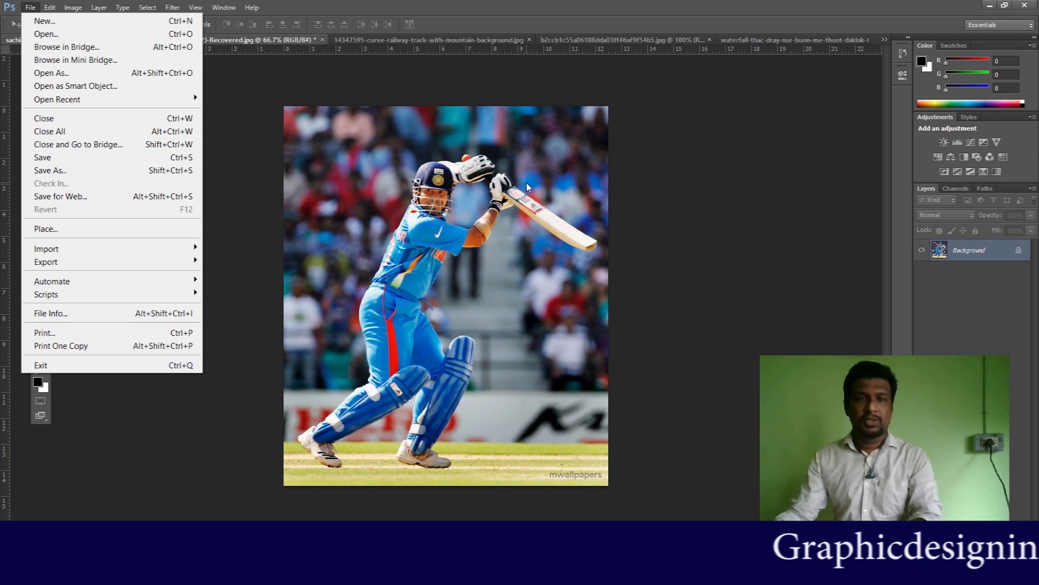
left_click(502, 182)
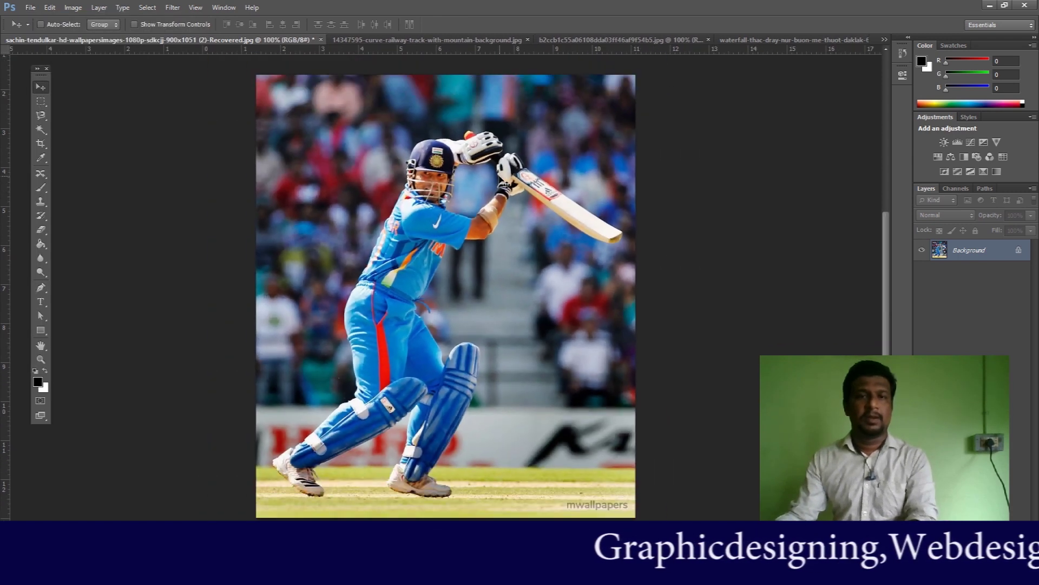
Try desaturating the whole cricket photo and undo the desaturation.
key("ctrl+plus")
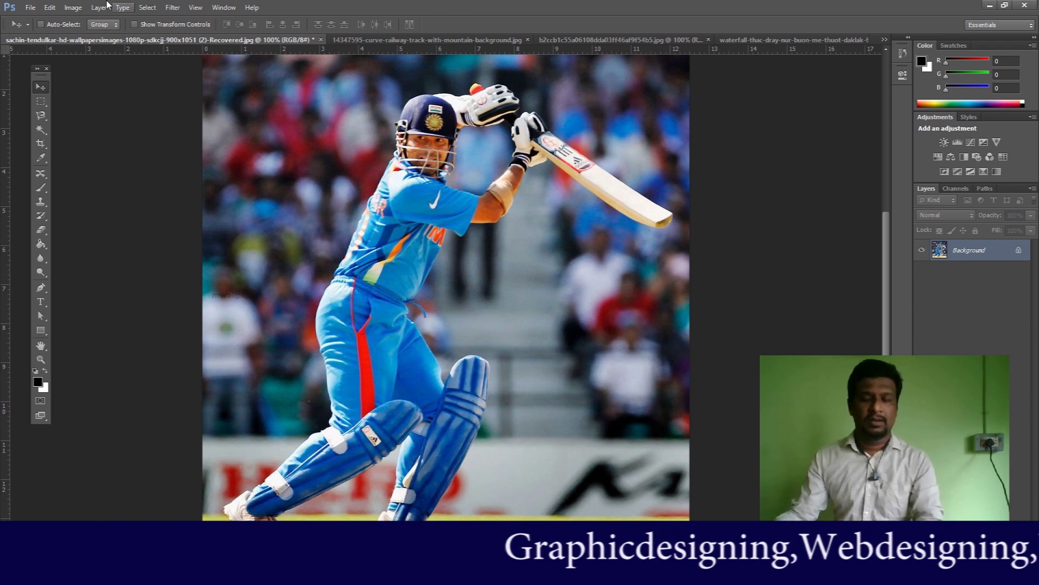
left_click(71, 9)
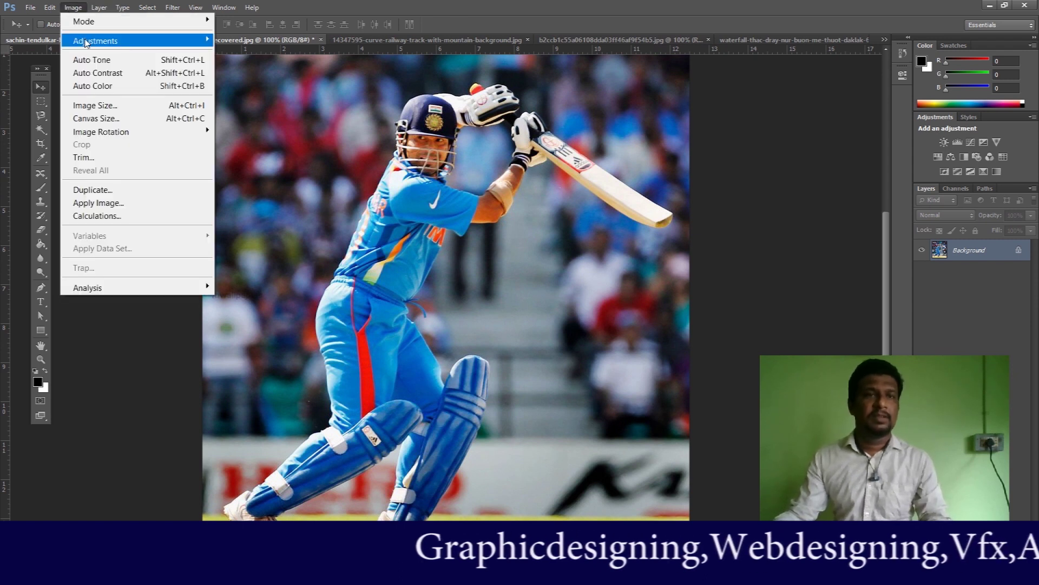
mouse_move(87, 42)
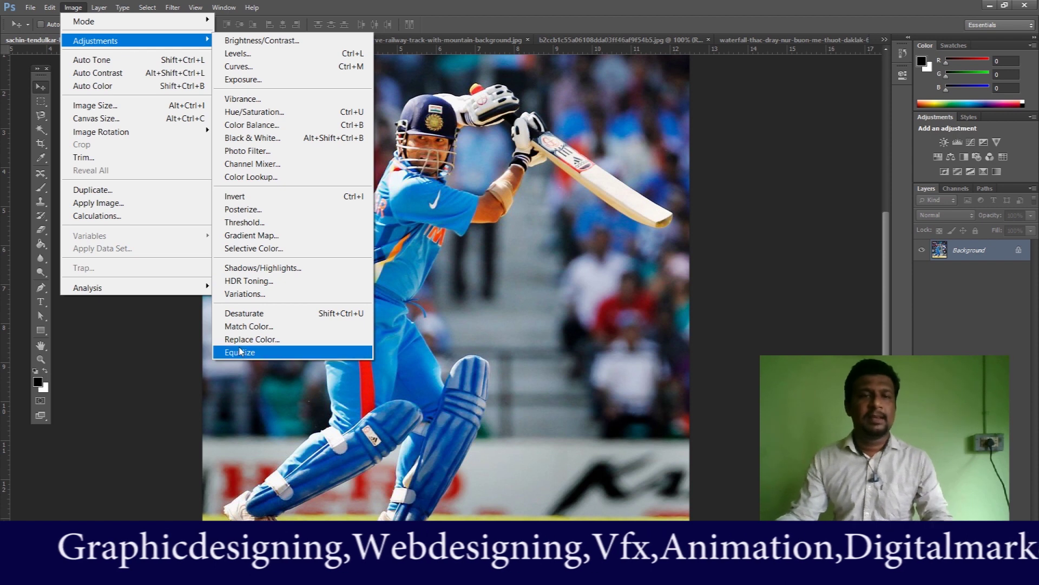
left_click(238, 314)
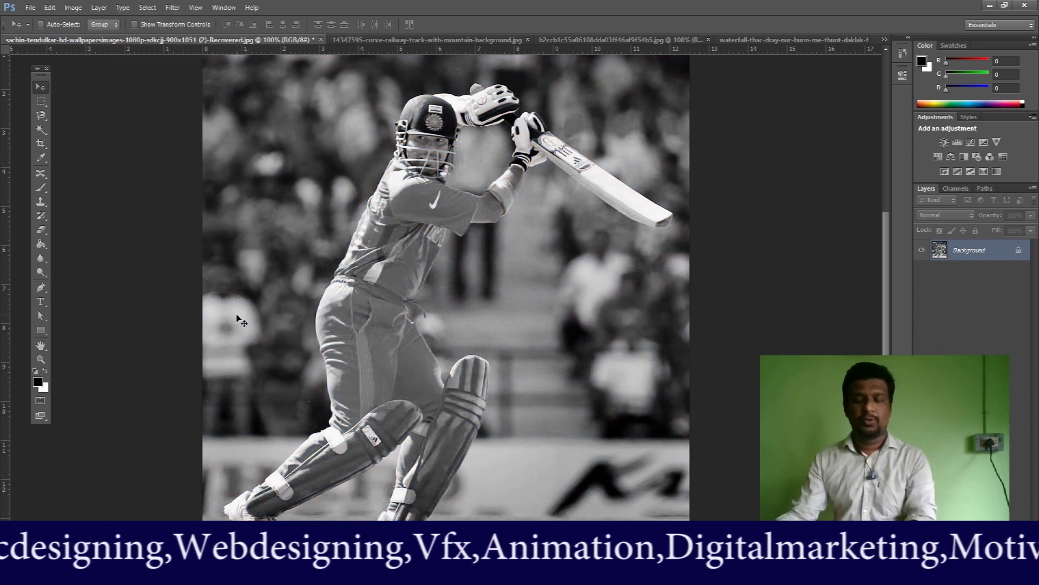
key("ctrl+minus")
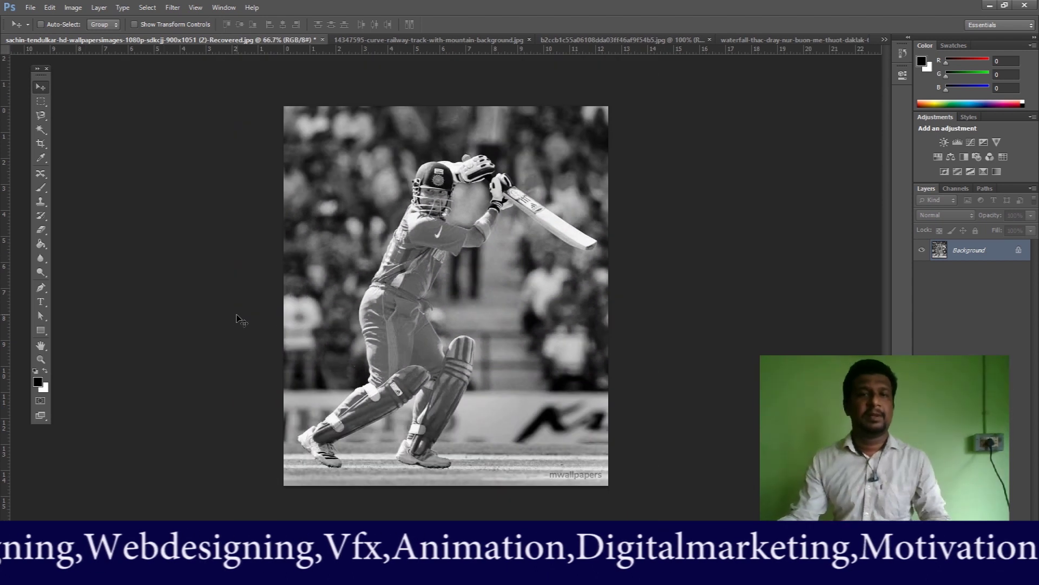
key("ctrl+z")
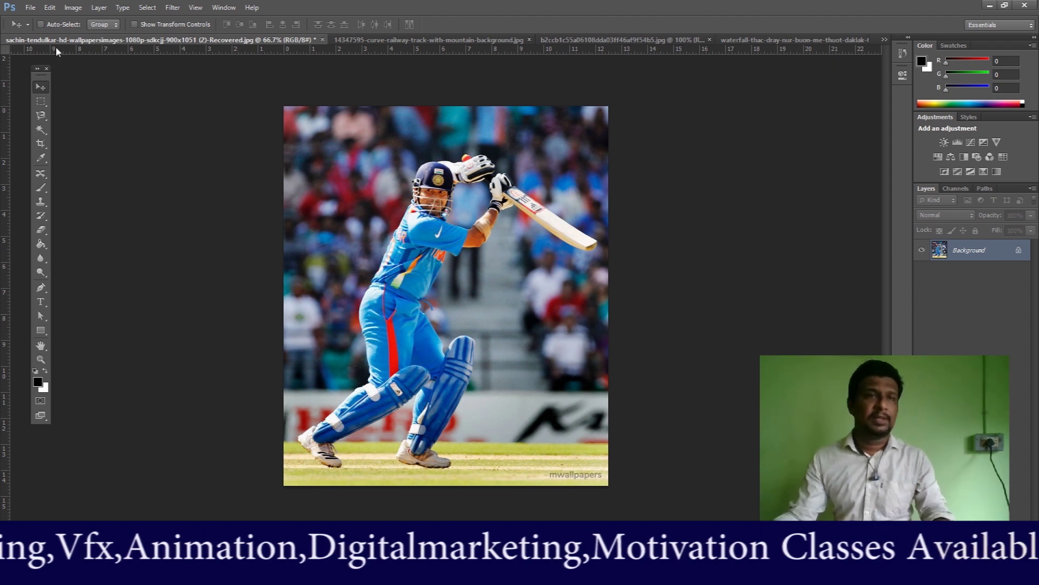
Start a Curves adjustment on the whole photo and place an RGB curve point at input 118, output 125.
left_click(66, 8)
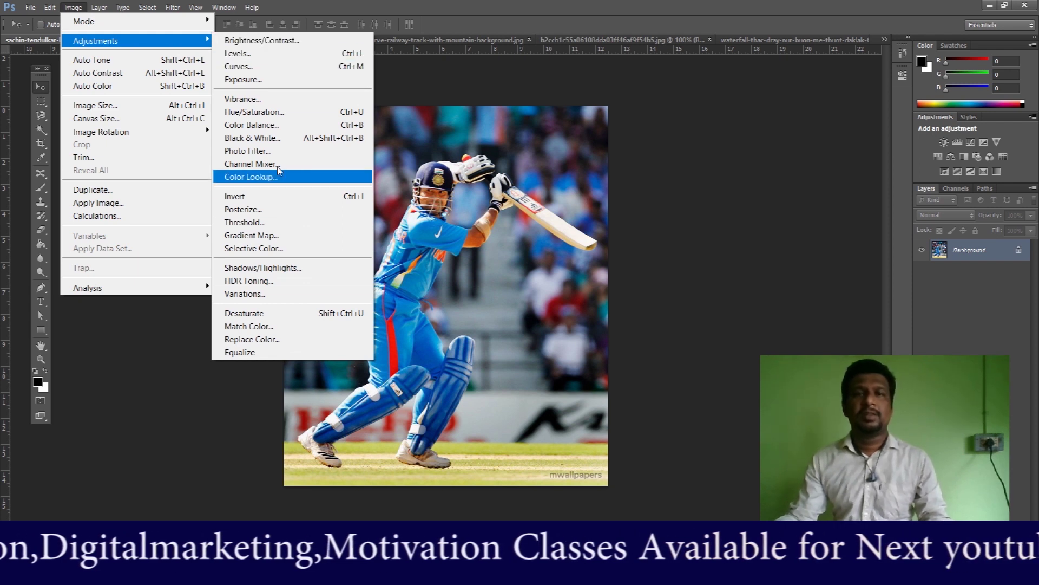
left_click(242, 68)
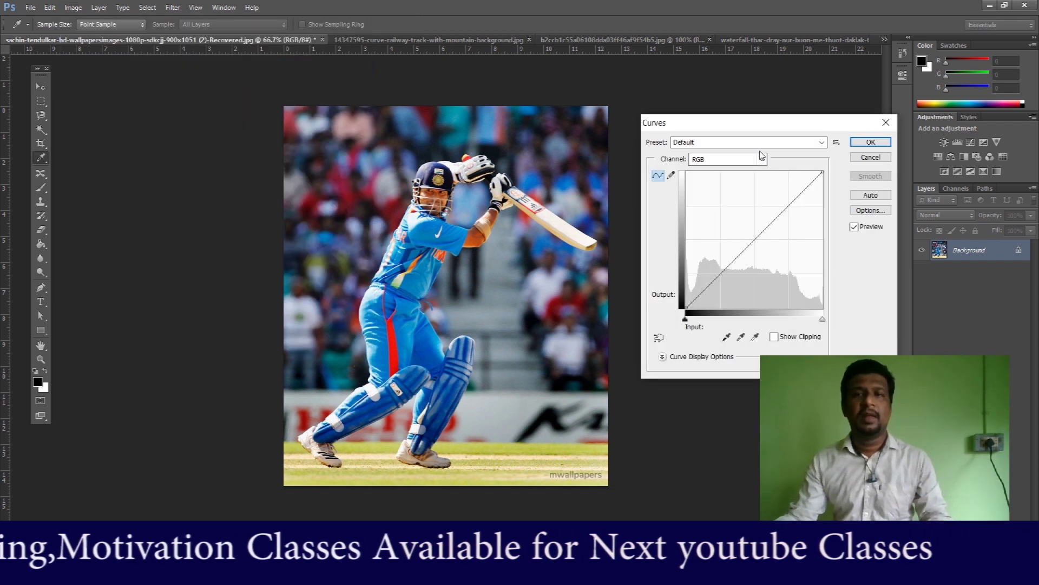
left_click_drag(746, 125, 728, 94)
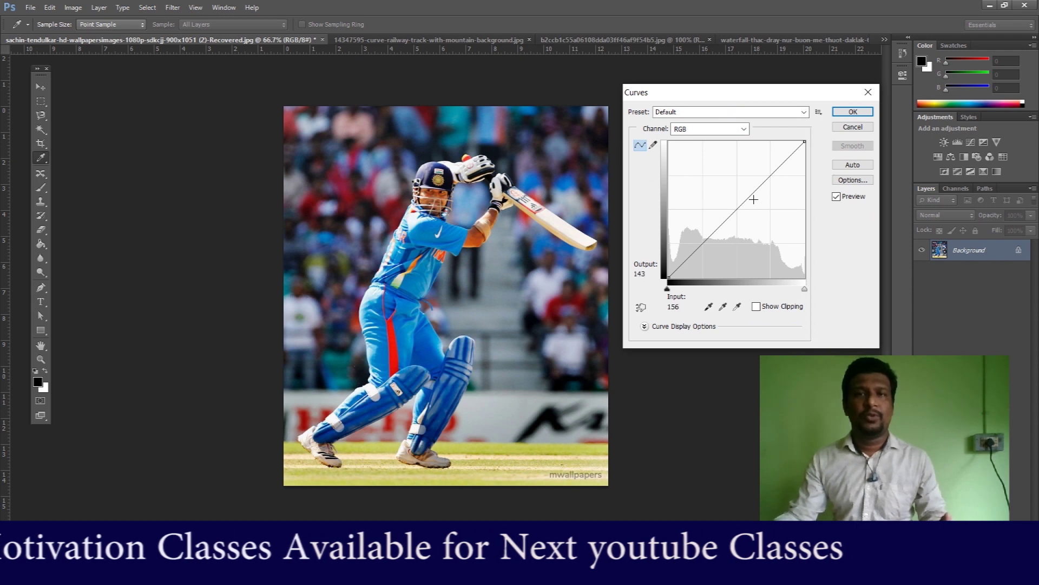
mouse_move(736, 205)
left_mouse_down()
mouse_move(707, 194)
mouse_move(747, 225)
mouse_move(734, 209)
left_mouse_up()
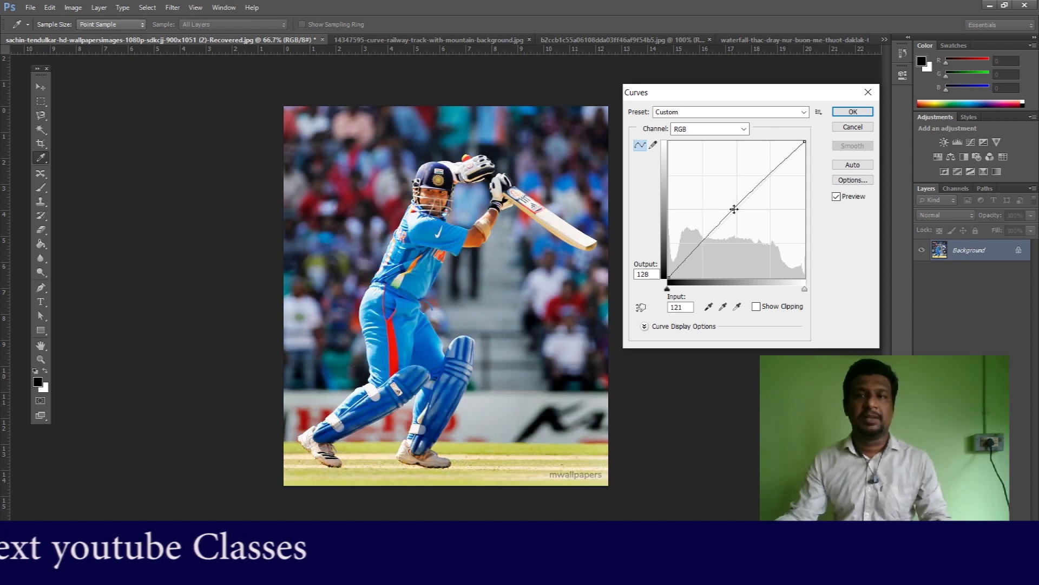
mouse_move(725, 216)
left_mouse_down()
mouse_move(727, 224)
mouse_move(732, 210)
left_mouse_up()
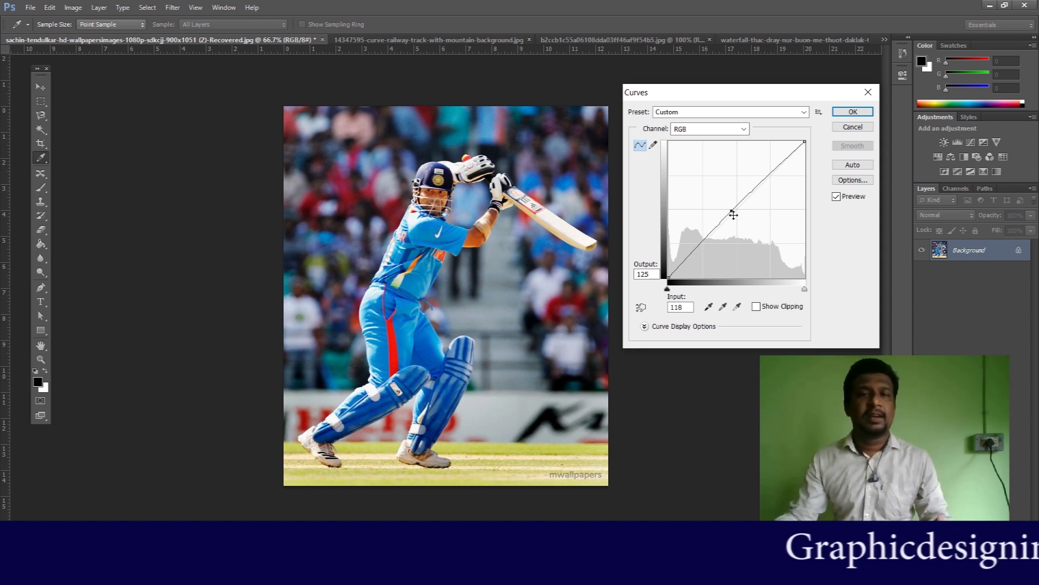
Set the Red curve point to input 113, output 125 and the Green curve point to input 110, output 109.
left_click(709, 131)
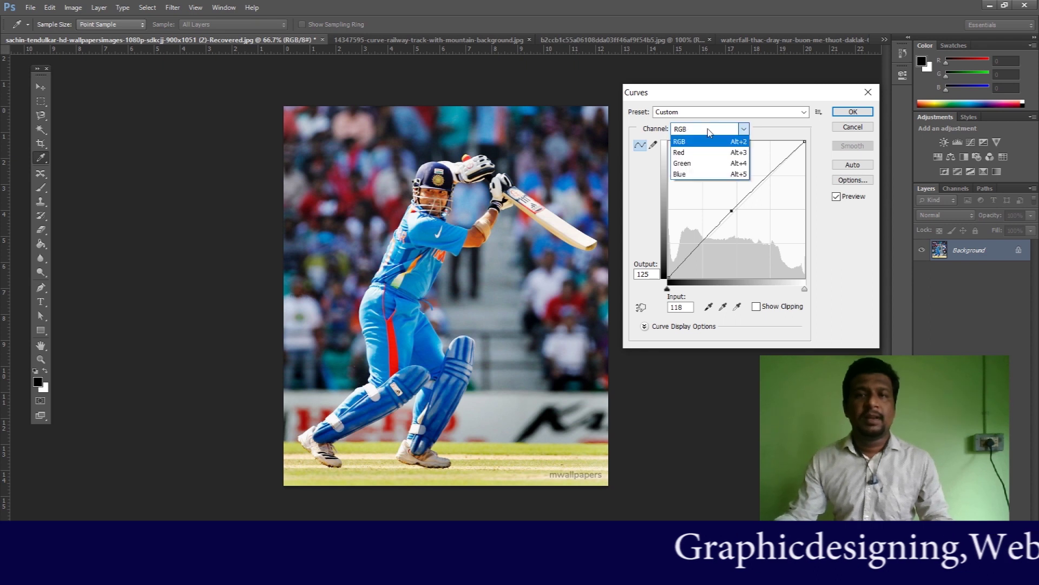
left_click(686, 156)
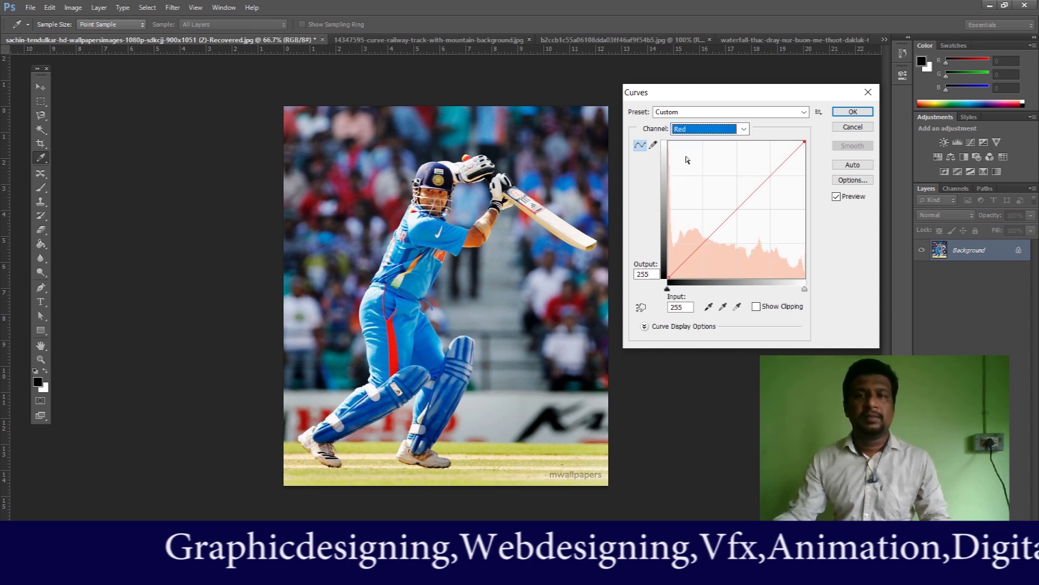
mouse_move(733, 213)
left_mouse_down()
mouse_move(709, 202)
mouse_move(746, 224)
mouse_move(729, 210)
left_mouse_up()
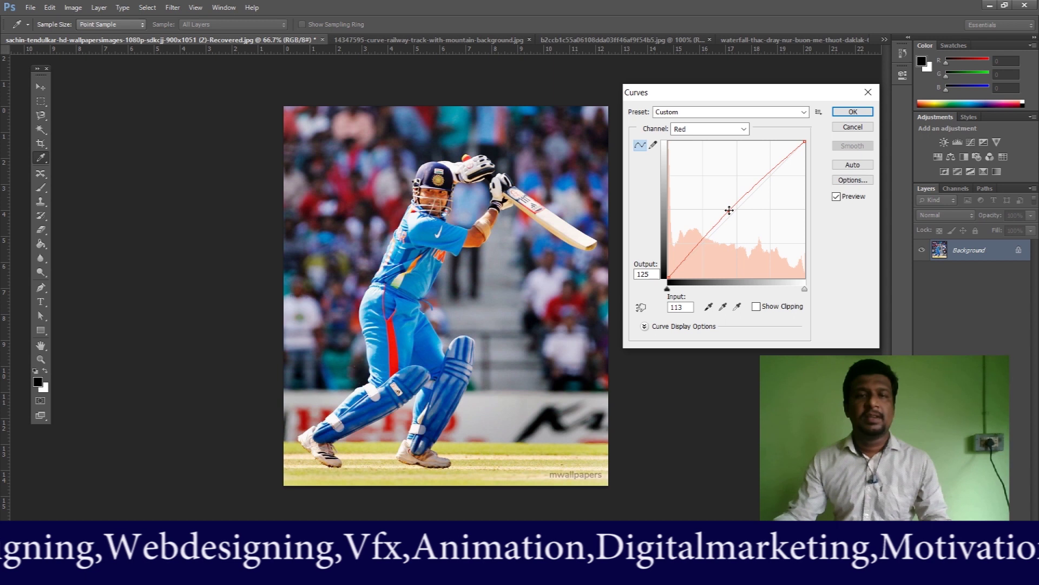
left_click(696, 128)
left_click(699, 163)
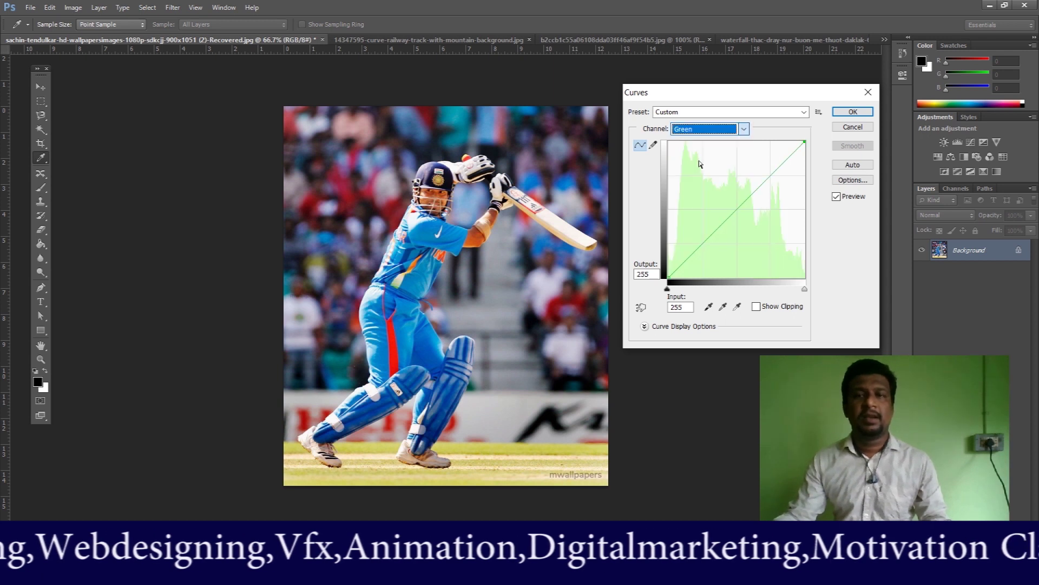
mouse_move(728, 217)
left_mouse_down()
mouse_move(751, 226)
mouse_move(713, 199)
mouse_move(727, 220)
left_mouse_up()
Shift the Blue channel curve slightly near its midpoint, return to the RGB channel and apply the Curves adjustment.
left_click(744, 130)
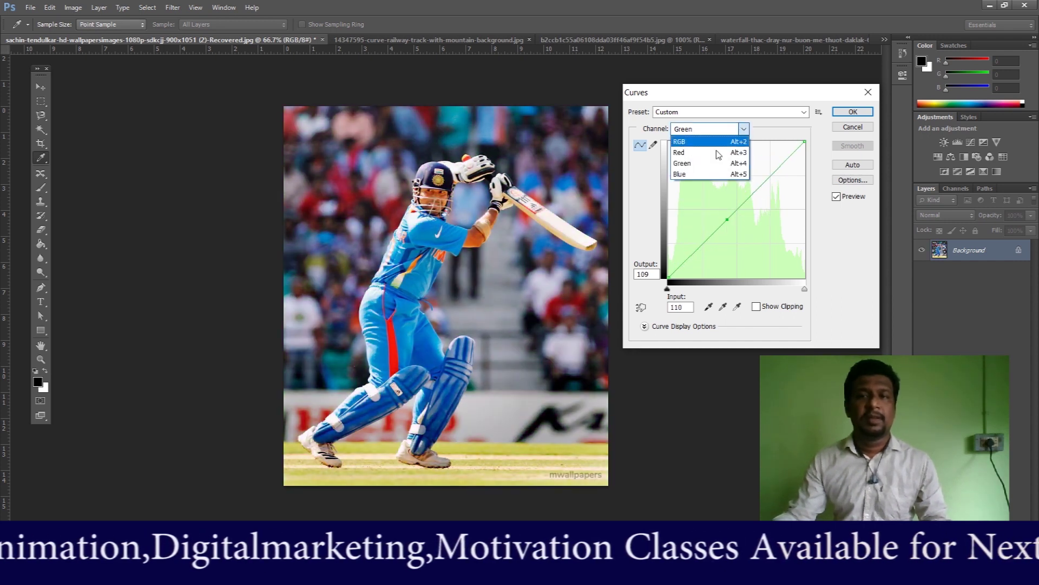
left_click(704, 172)
mouse_move(725, 223)
left_mouse_down()
mouse_move(713, 215)
mouse_move(739, 234)
mouse_move(724, 219)
left_mouse_up()
left_click(744, 128)
left_click(690, 144)
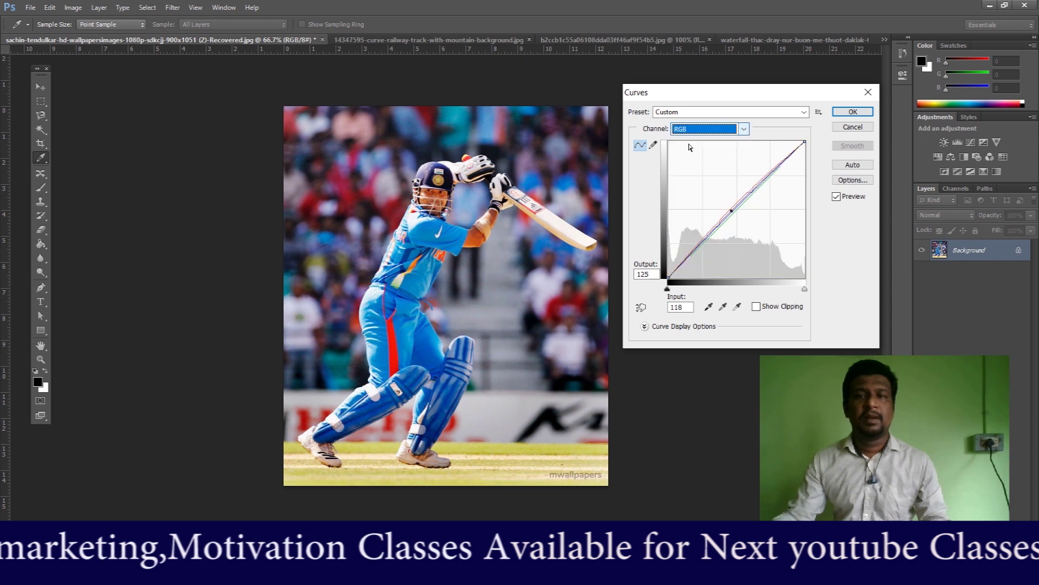
left_click(852, 115)
key("v")
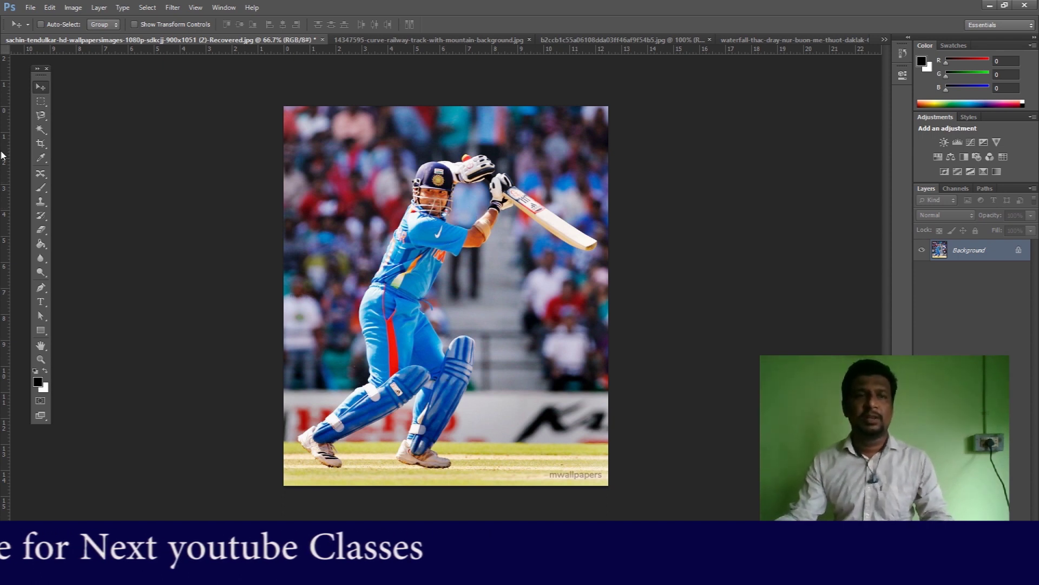
Make a loose freehand Lasso selection around the batsman's upper body and part of the bat.
left_click(43, 119)
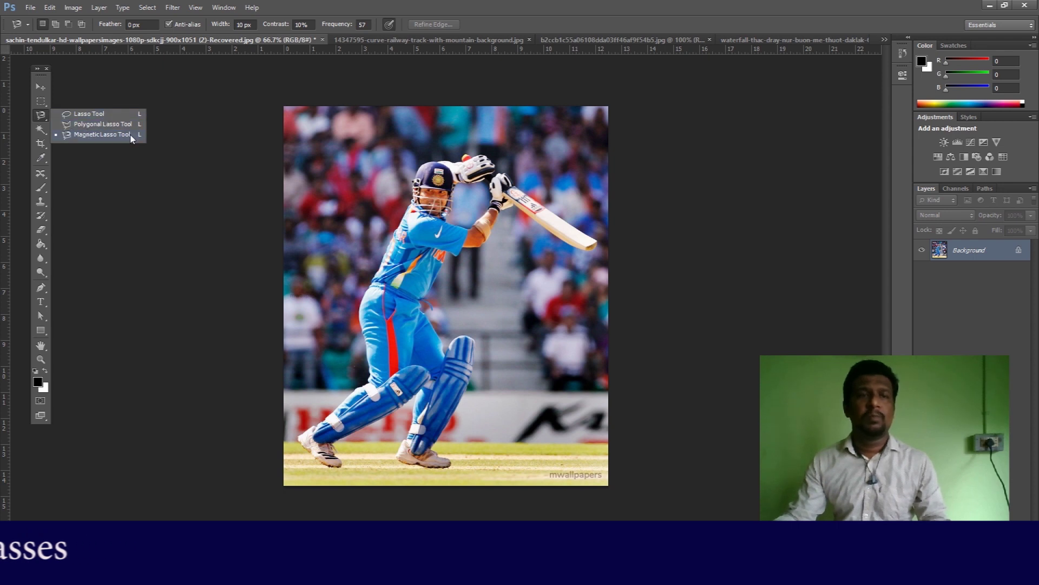
left_click(86, 114)
mouse_move(377, 165)
left_mouse_down()
mouse_move(325, 233)
mouse_move(539, 194)
mouse_move(398, 160)
mouse_move(359, 178)
left_mouse_up()
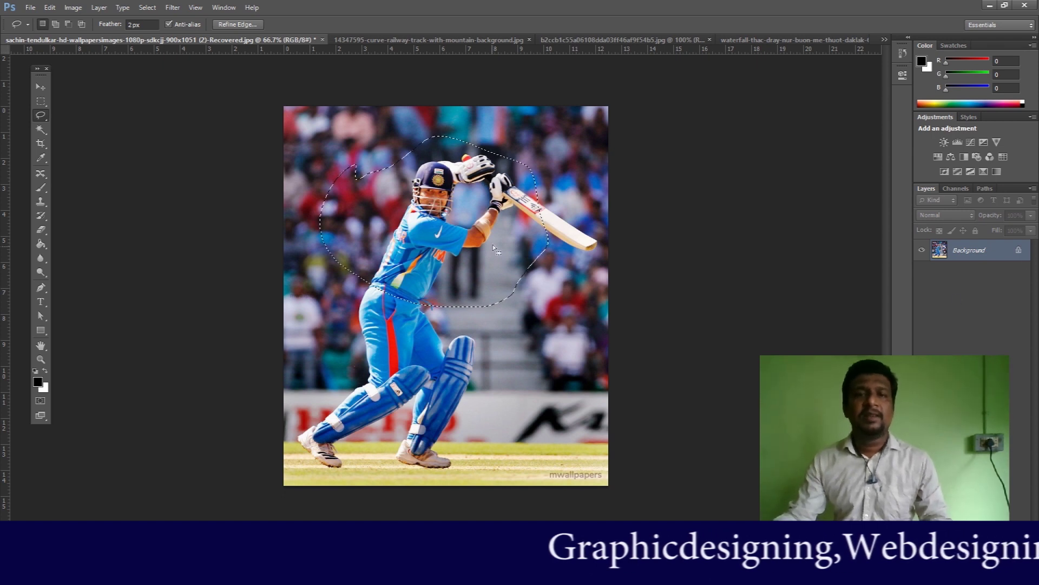
Apply Curves to the selected area with the Red channel lowered to input 148, output 97, and deselect.
left_click(73, 8)
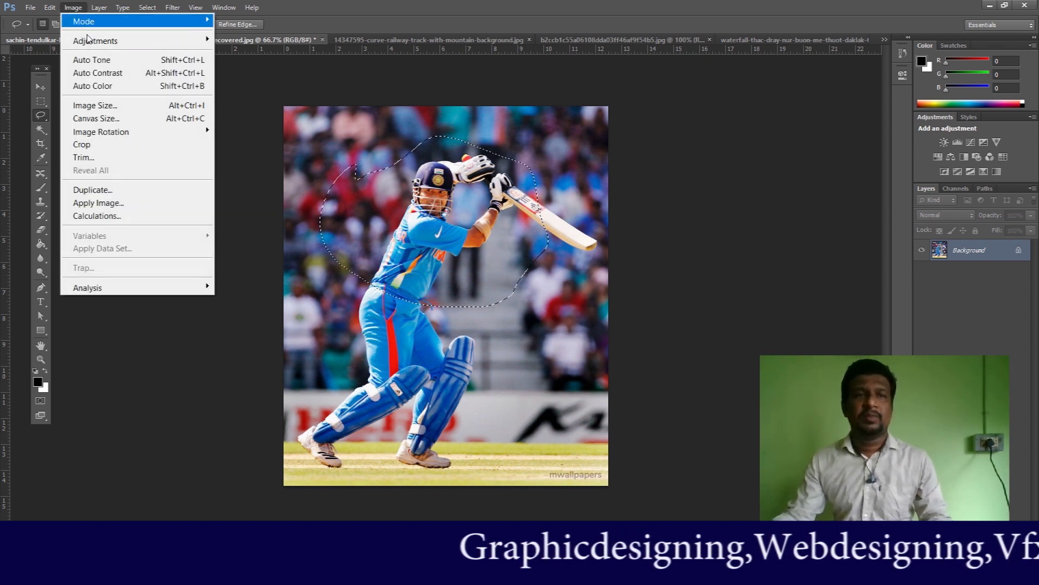
mouse_move(95, 41)
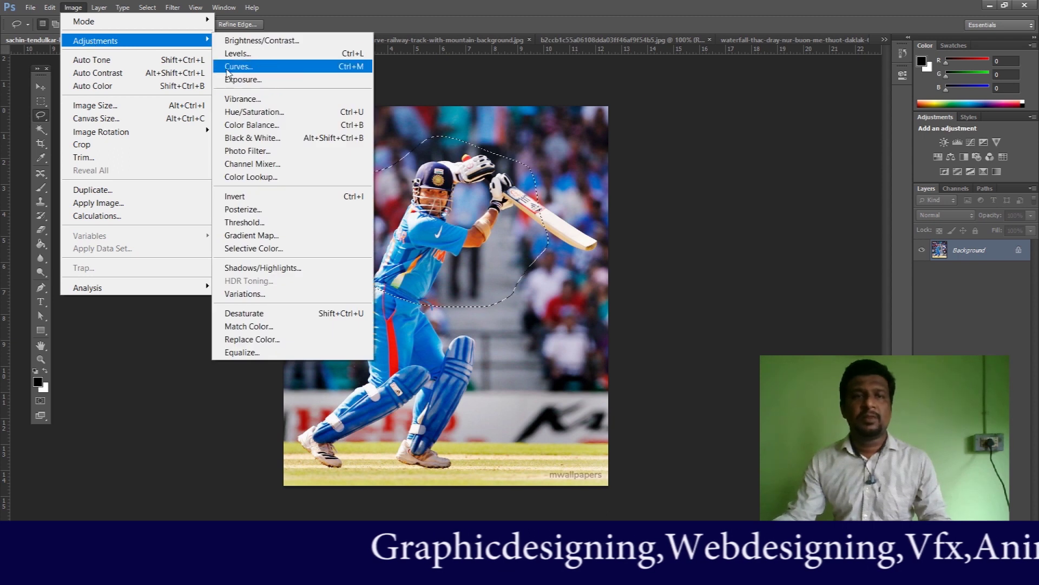
left_click(297, 67)
left_click(700, 130)
left_click(699, 151)
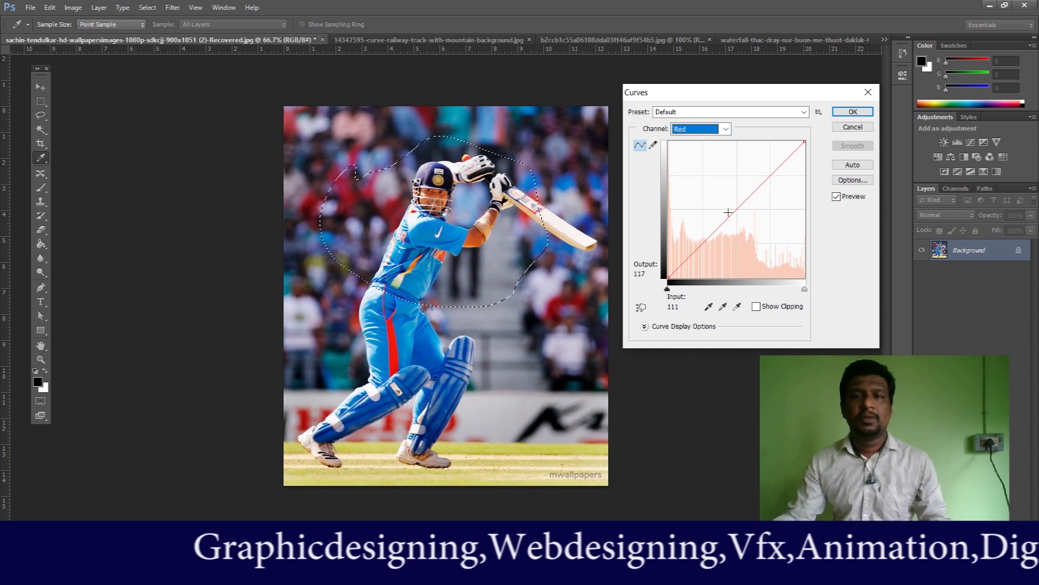
mouse_move(735, 210)
left_mouse_down()
mouse_move(717, 207)
mouse_move(748, 225)
left_mouse_up()
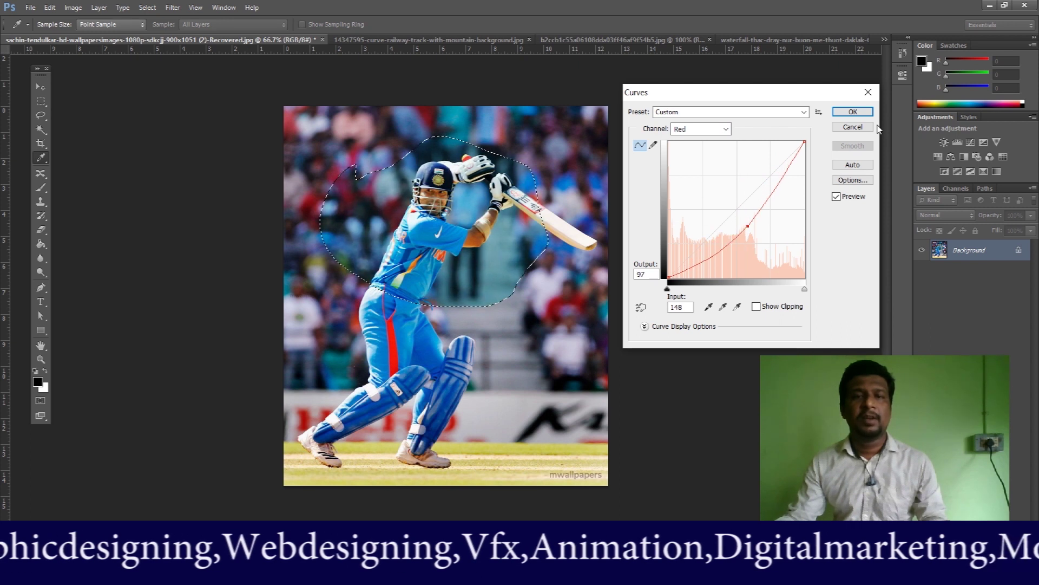
left_click(852, 111)
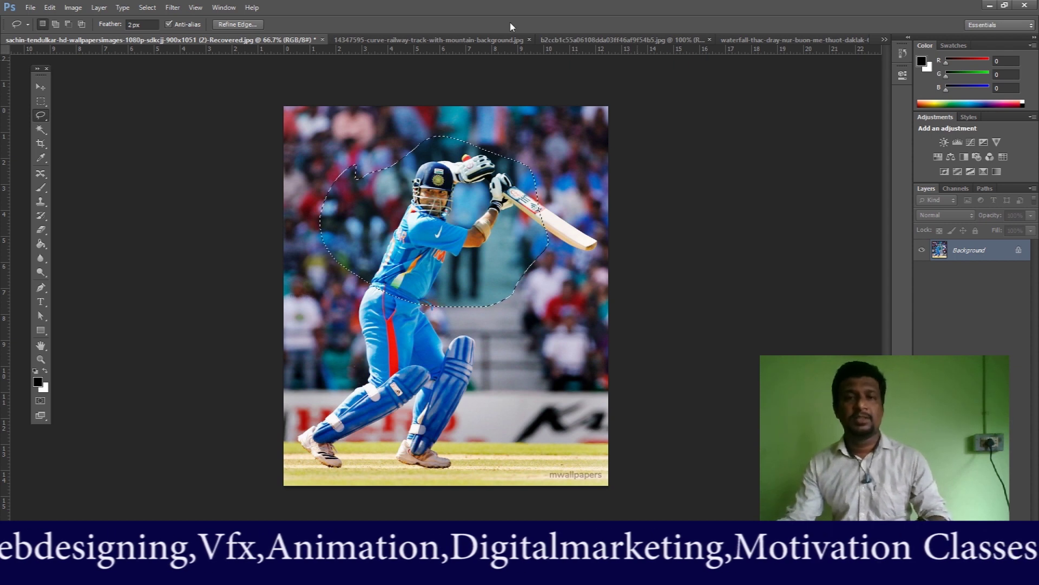
left_click(147, 8)
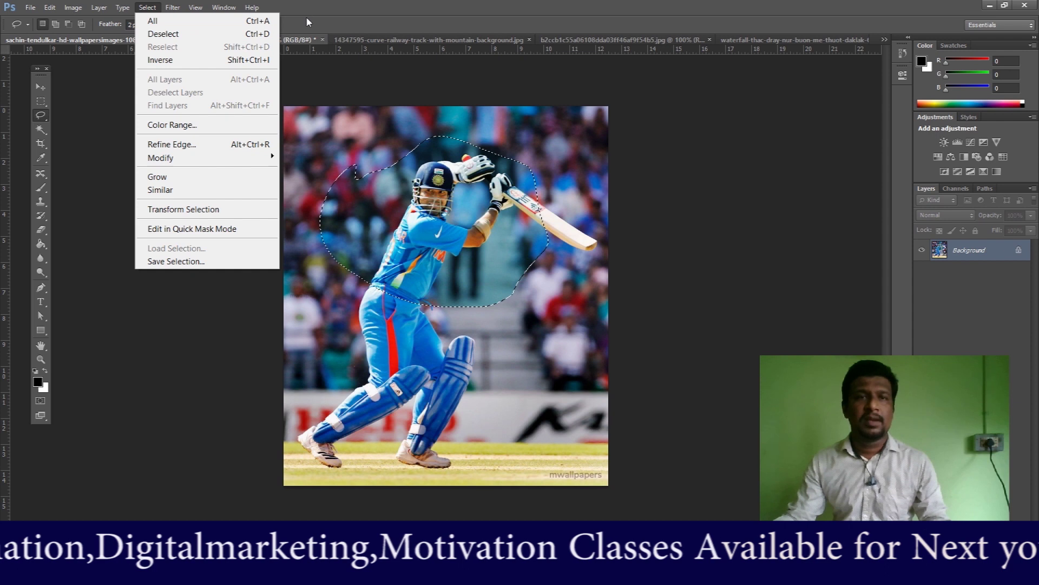
left_click(251, 34)
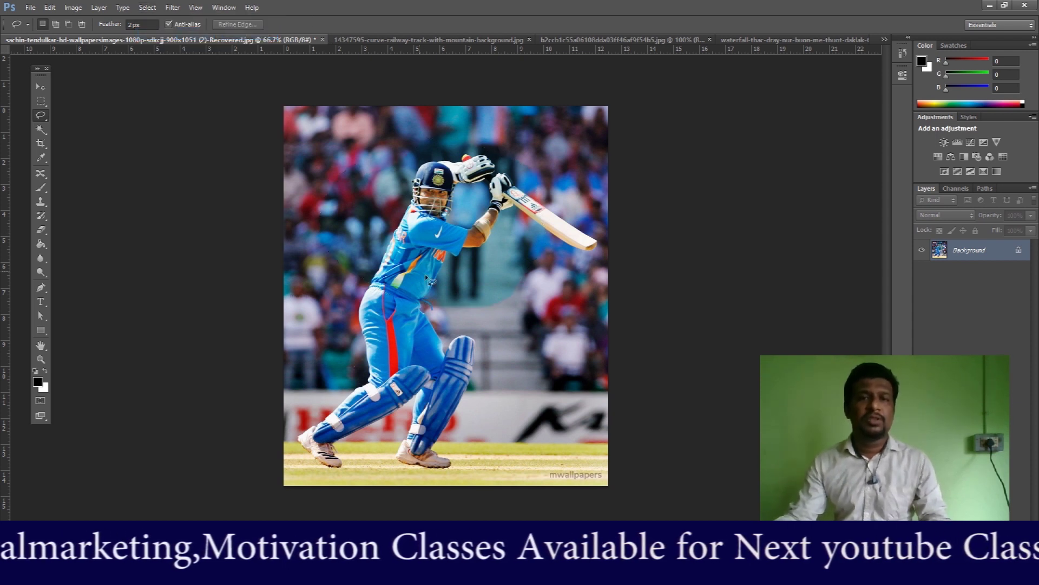
Select the whole batsman and his bat with a closed Polygonal Lasso outline.
right_click(42, 119)
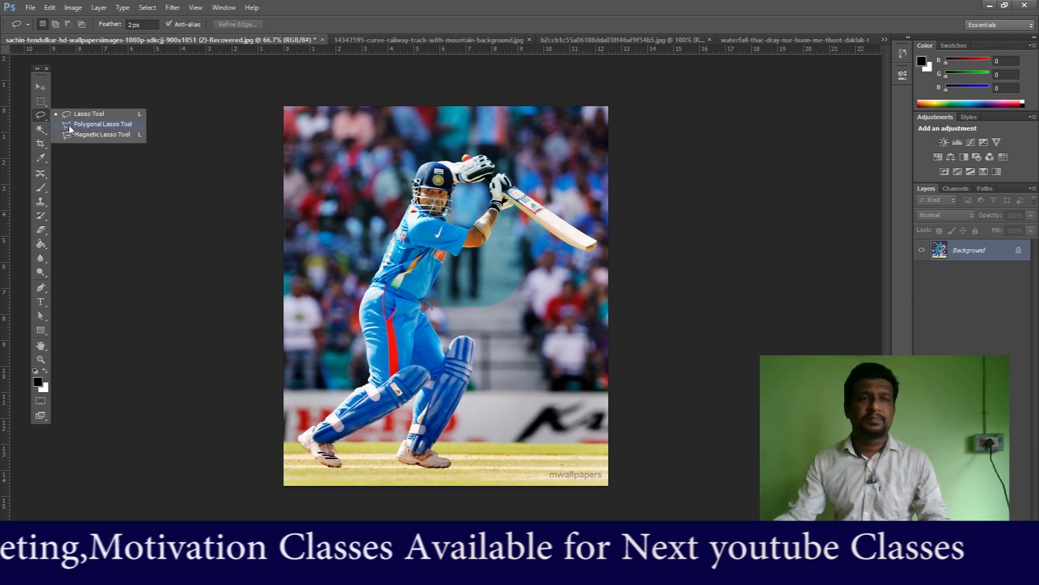
left_click(100, 126)
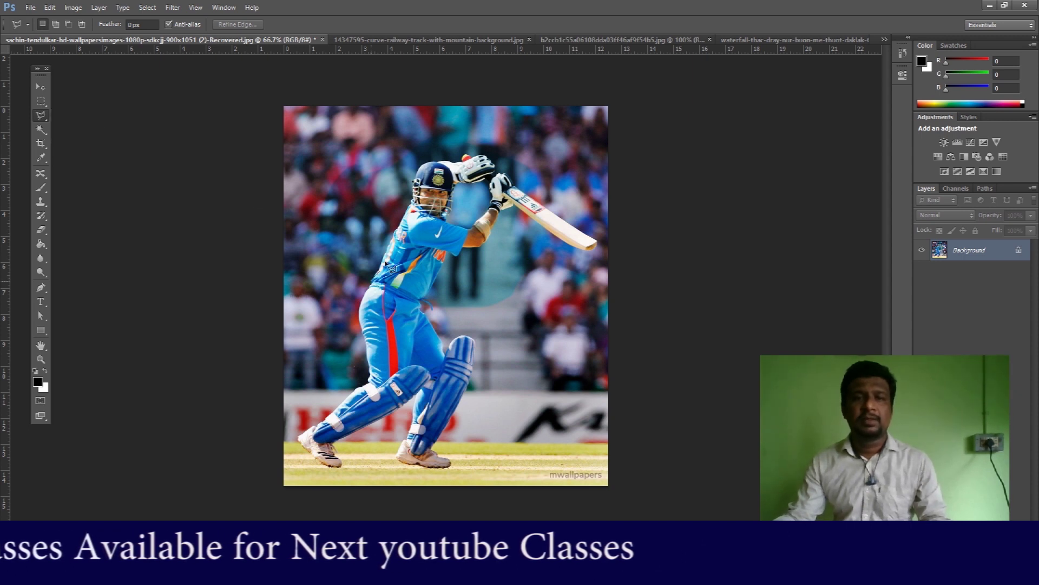
left_click(371, 281)
left_click(391, 242)
left_click(404, 225)
left_click(411, 209)
left_click(418, 192)
left_click(447, 157)
left_click(494, 173)
left_click(512, 186)
left_click(597, 242)
left_click(500, 224)
left_click(443, 277)
left_click(462, 331)
left_click(476, 379)
left_click(476, 416)
left_click(467, 456)
left_click(440, 469)
left_click(397, 467)
left_click(390, 431)
left_click(351, 475)
left_click(313, 476)
left_click(285, 427)
left_click(344, 342)
left_click(345, 270)
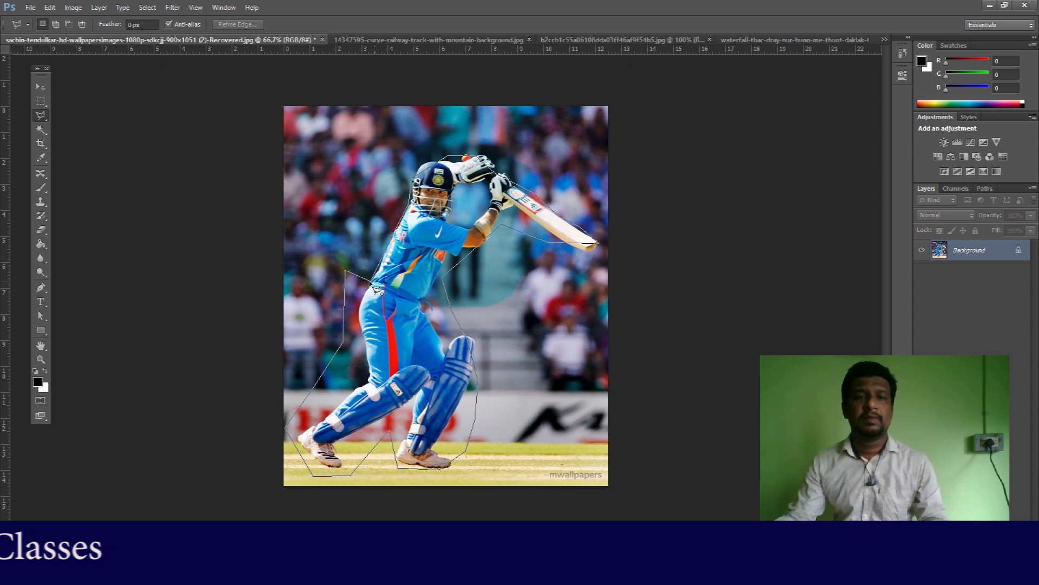
left_click(378, 283)
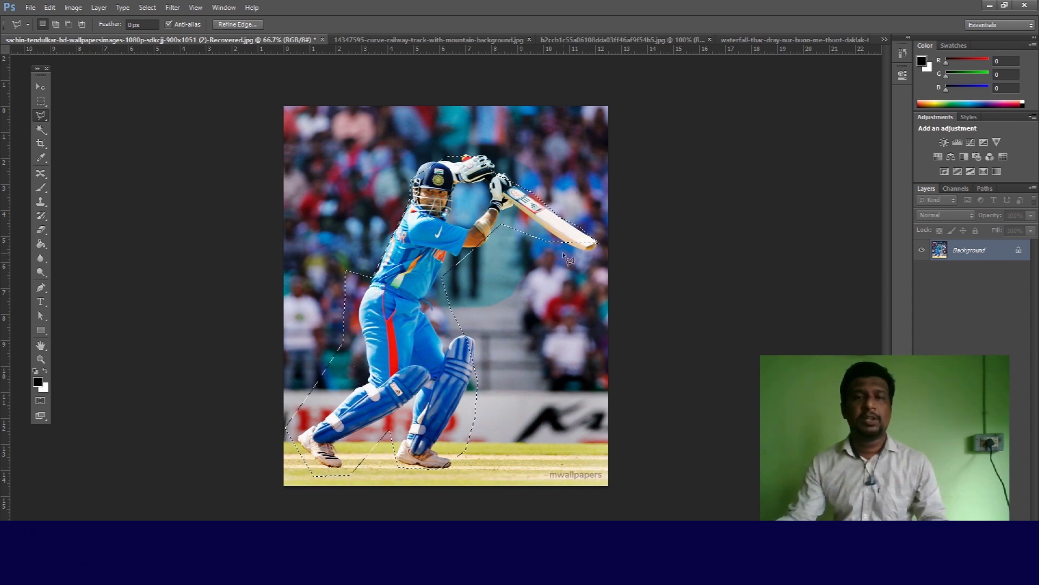
Desaturate the selected batsman, leaving the surrounding crowd and field in colour.
key("ctrl+plus")
left_click(73, 7)
mouse_move(87, 42)
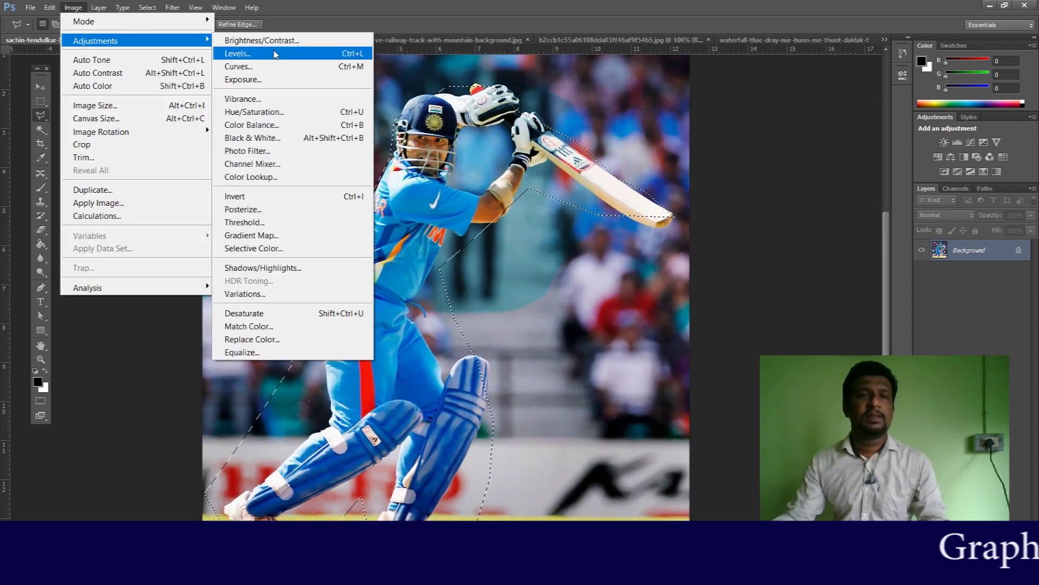
left_click(254, 315)
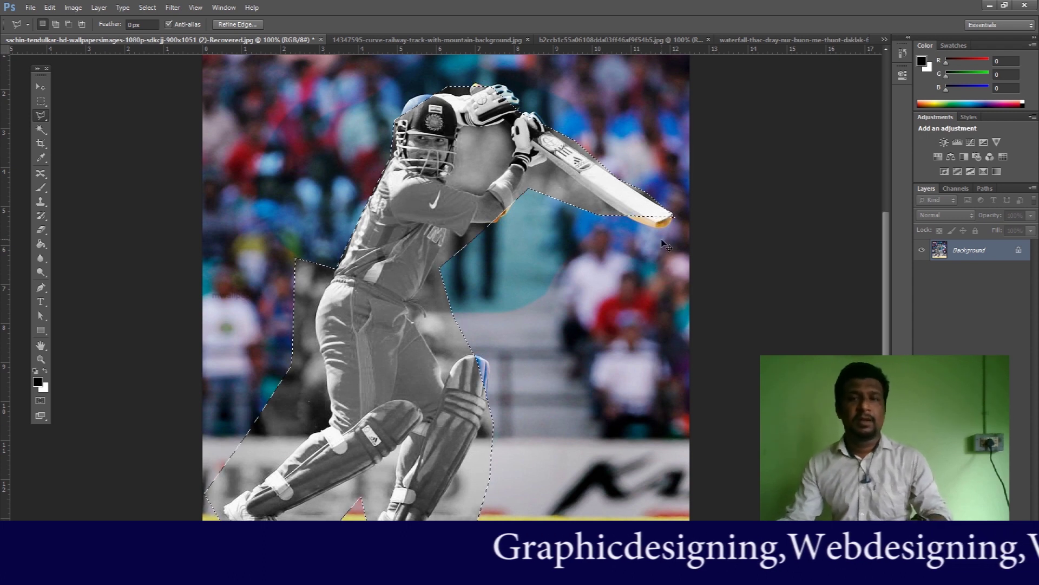
Undo the batsman's desaturation to bring back his colours, and clear the selection.
key("ctrl+shift+s")
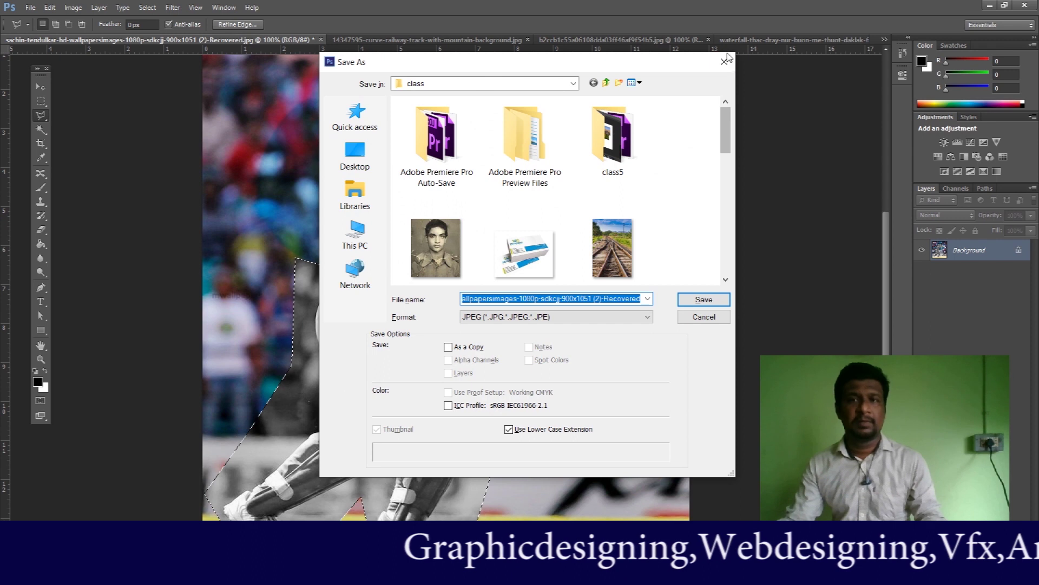
key("Escape")
key("ctrl+d")
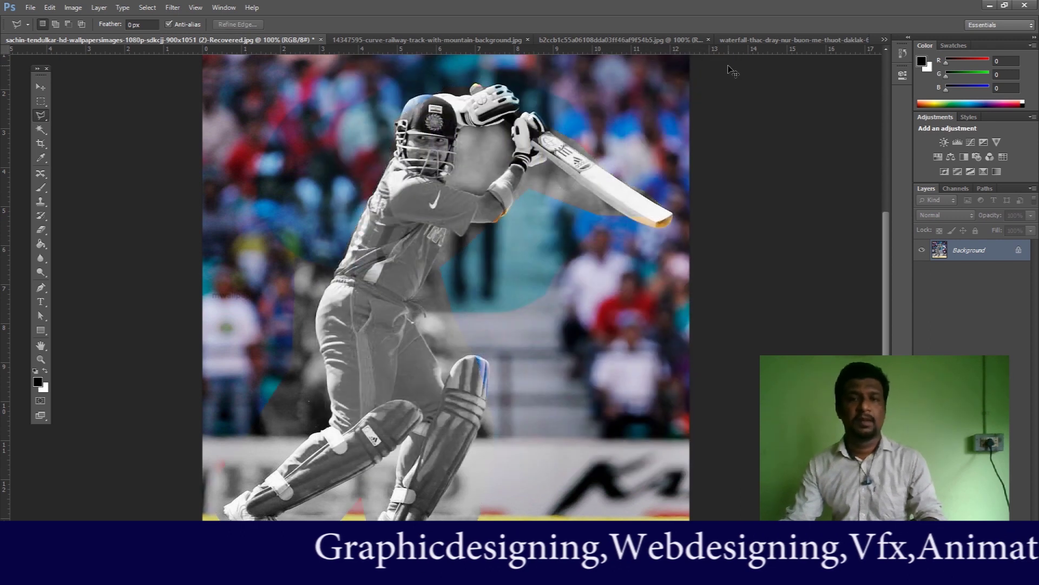
key("ctrl+alt+z")
key("ctrl+alt+z")
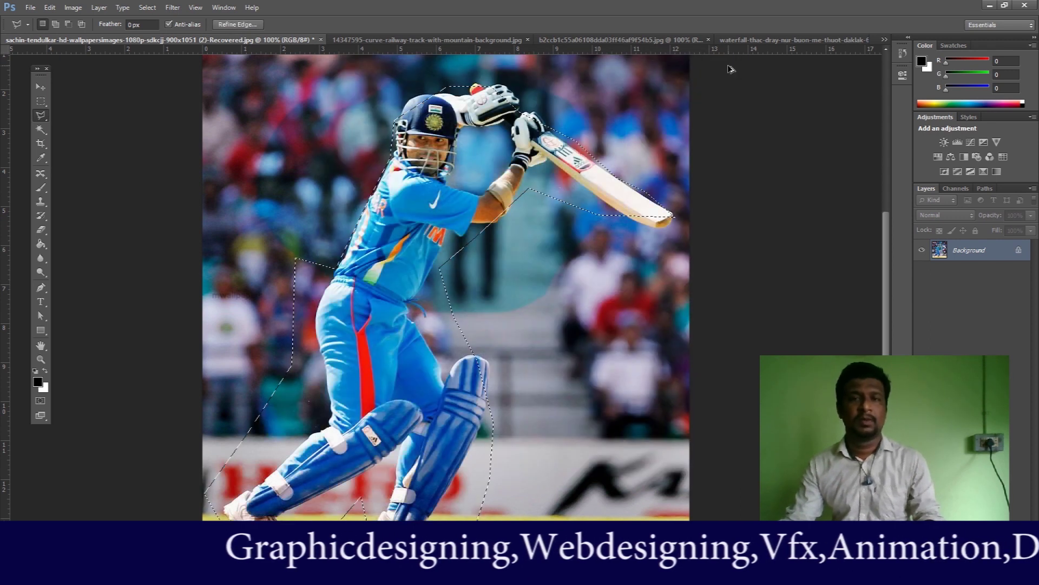
key("ctrl+d")
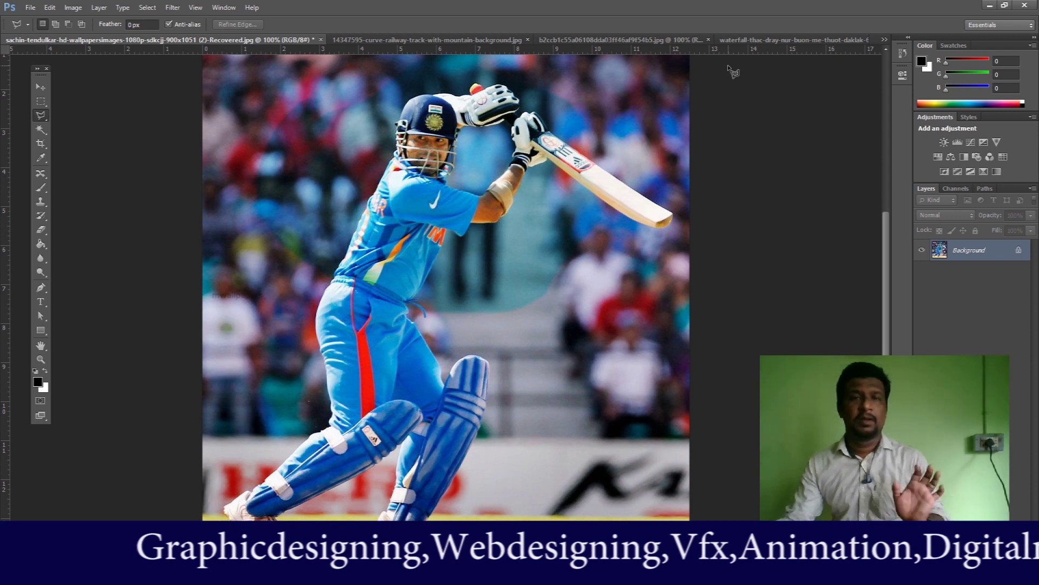
Select the batsman and his bat with a closed Magnetic Lasso outline following the edges from helmet to shoes.
right_click(45, 116)
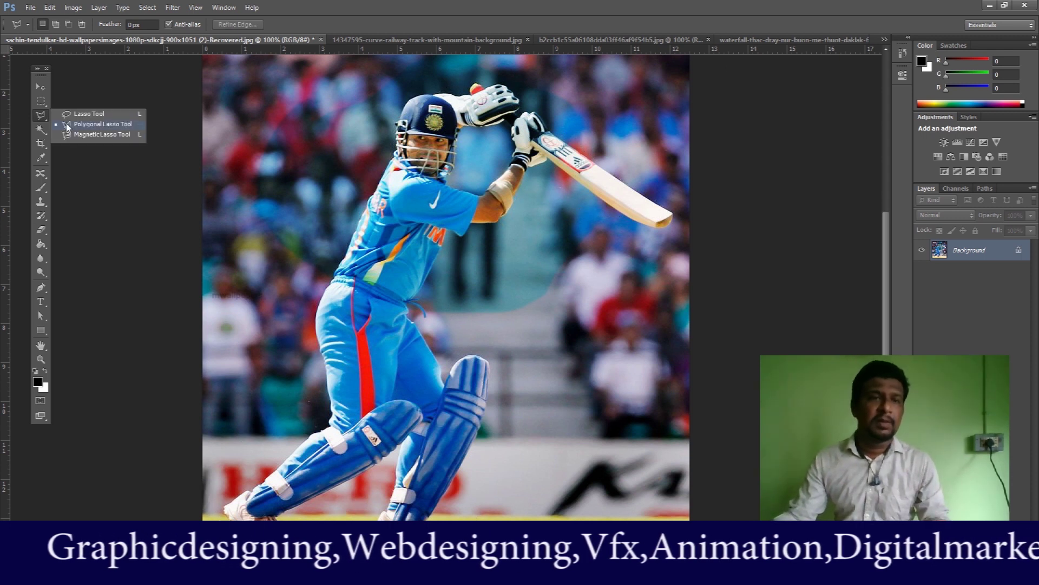
key("Escape")
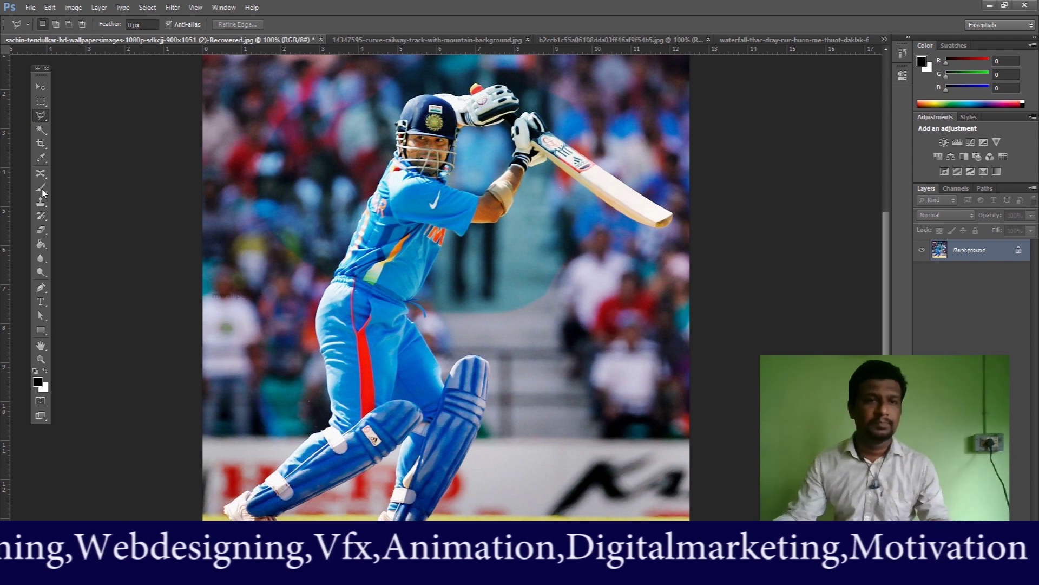
right_click(42, 121)
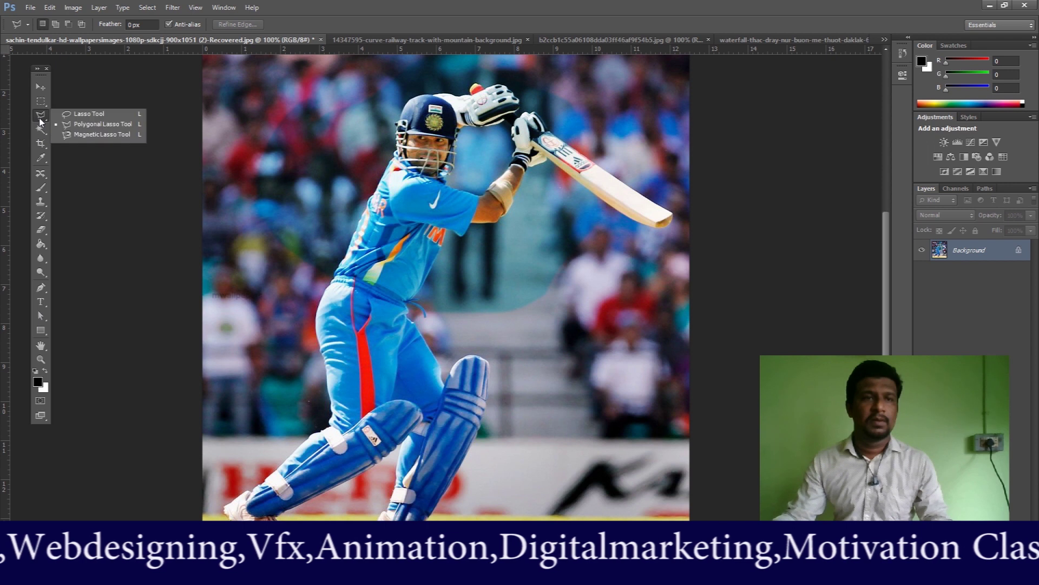
left_click(100, 135)
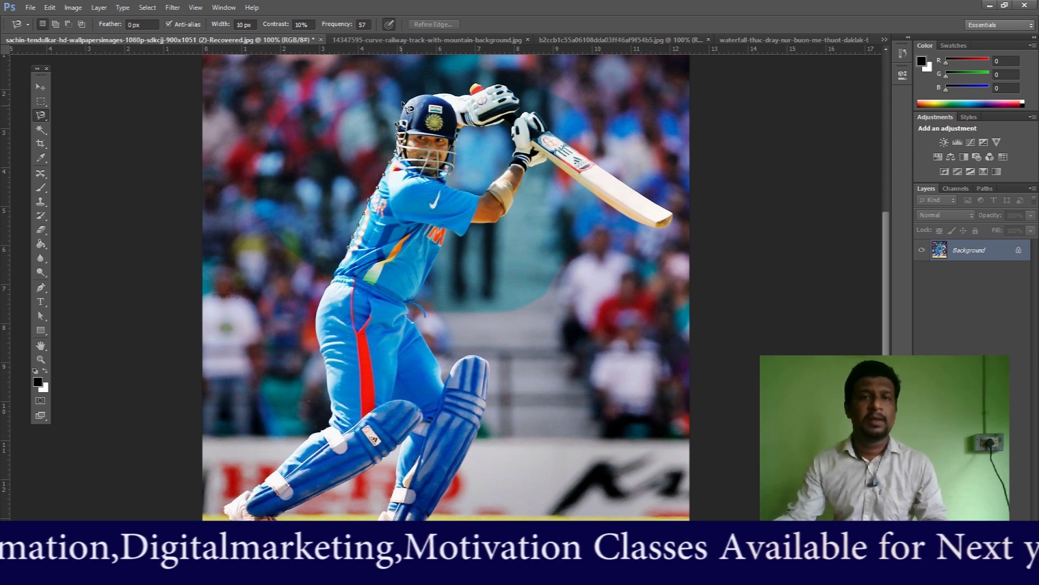
mouse_move(430, 98)
left_mouse_down()
mouse_move(475, 88)
mouse_move(519, 95)
mouse_move(555, 138)
mouse_move(678, 225)
mouse_move(653, 233)
mouse_move(607, 216)
mouse_move(552, 163)
mouse_move(529, 175)
mouse_move(506, 221)
mouse_move(478, 226)
mouse_move(469, 245)
mouse_move(447, 237)
mouse_move(411, 316)
mouse_move(443, 386)
mouse_move(455, 358)
mouse_move(470, 353)
mouse_move(494, 391)
left_mouse_up()
mouse_move(479, 451)
left_mouse_down()
mouse_move(452, 496)
mouse_move(425, 452)
mouse_move(432, 435)
left_mouse_up()
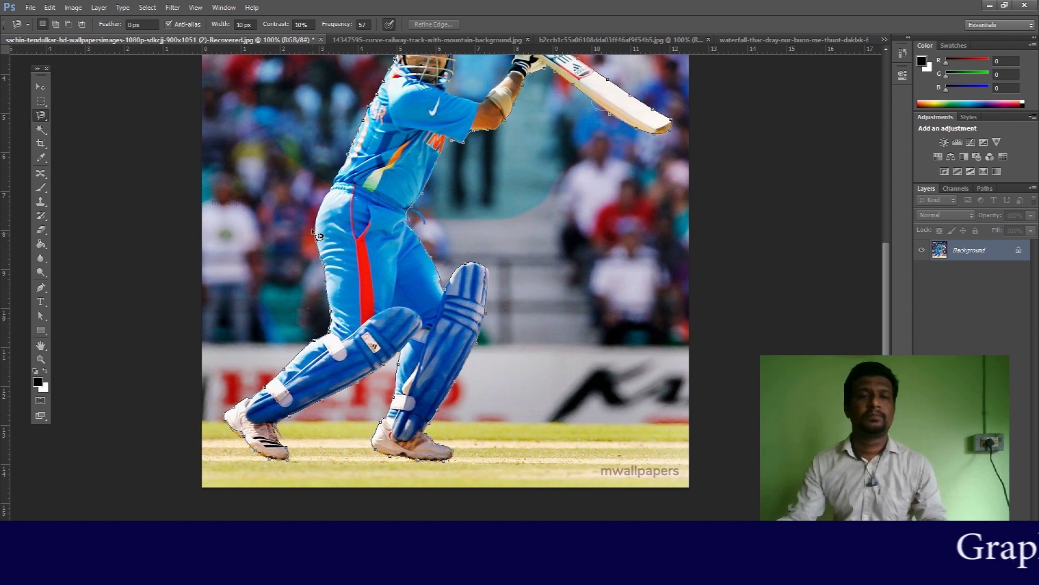
left_click(354, 158)
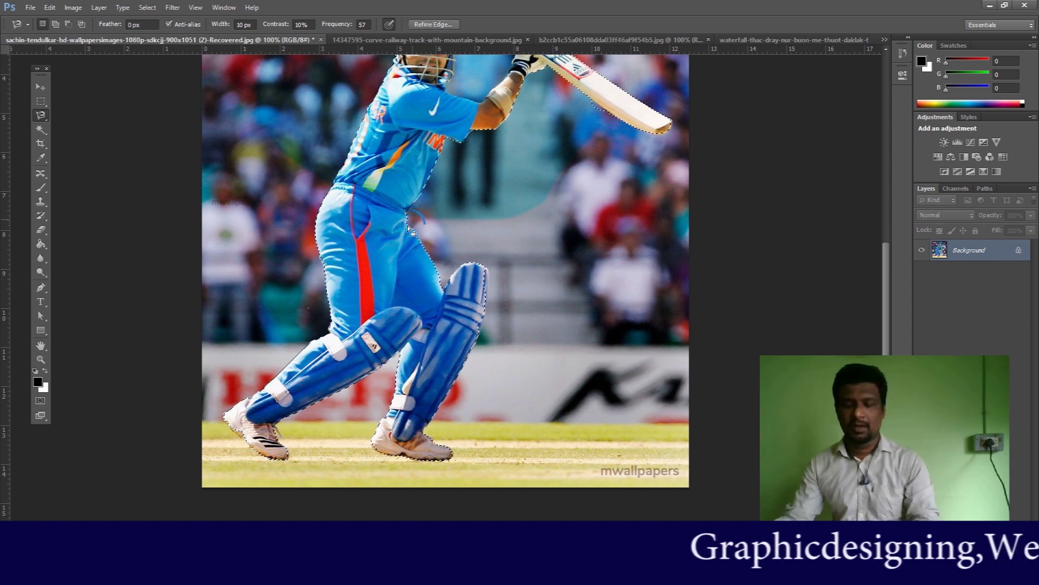
Try Desaturate on the selected batsman and undo it.
left_click_drag(453, 146, 468, 215)
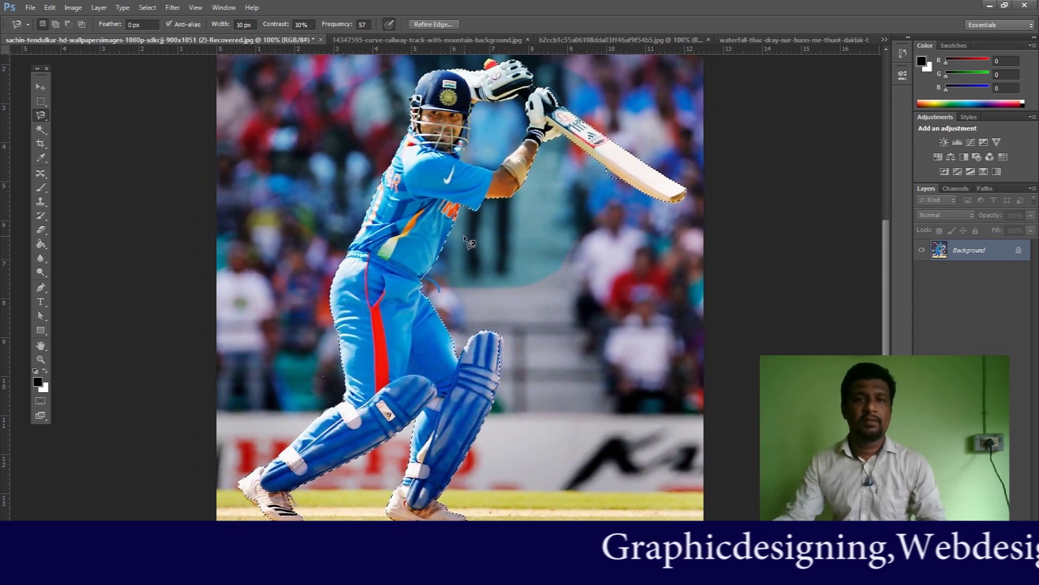
left_click(73, 8)
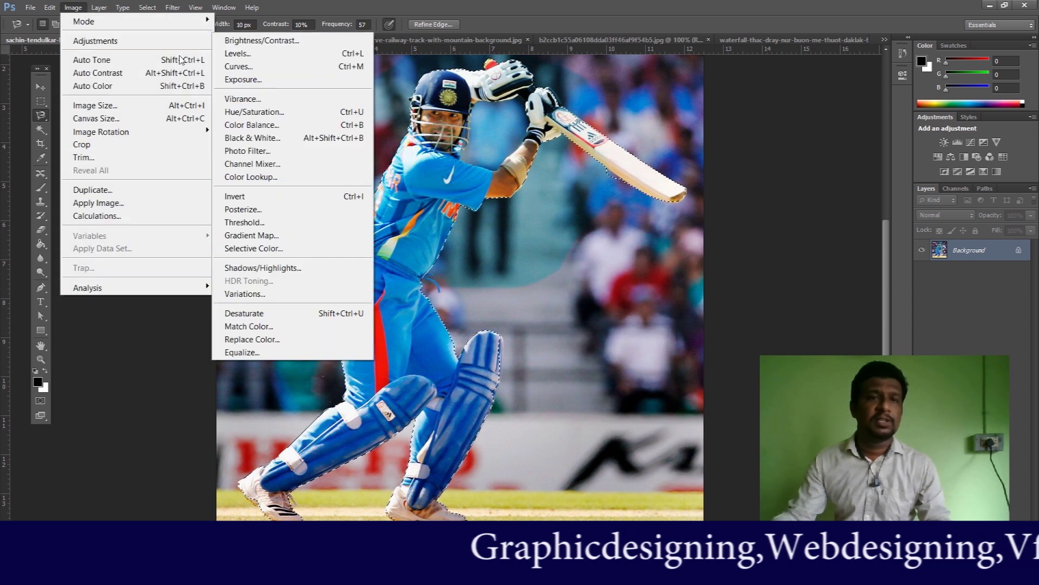
left_click(238, 313)
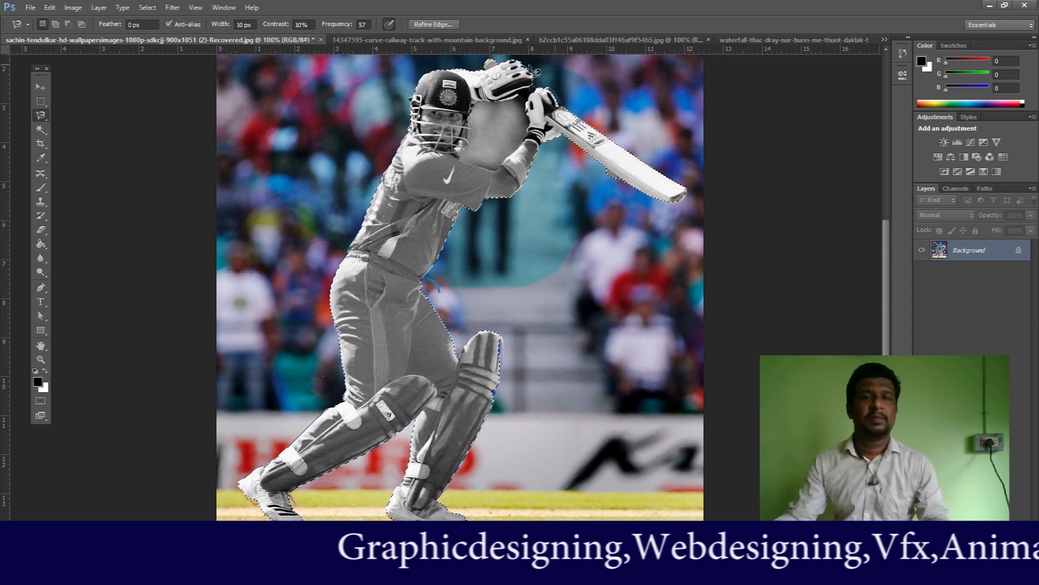
key("ctrl+z")
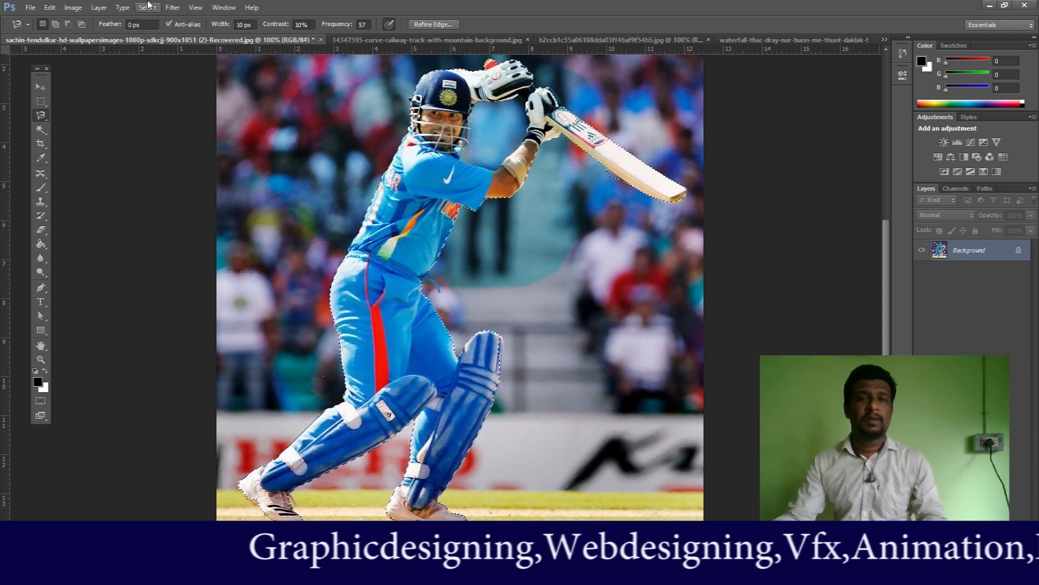
Try the Black & White adjustment on the selected batsman with Reds at 103%, and undo it.
left_click(80, 11)
mouse_move(92, 41)
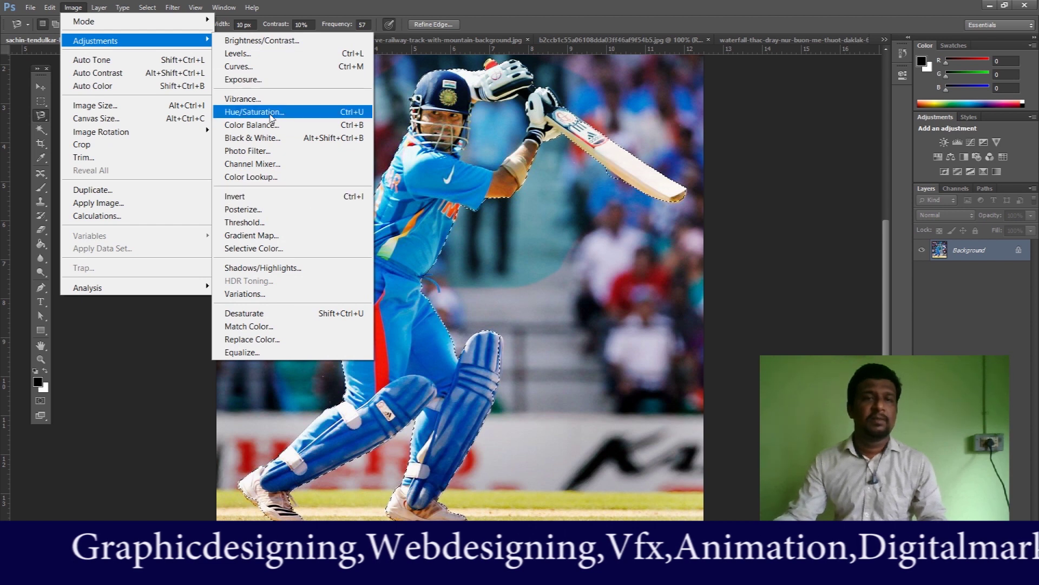
left_click(269, 136)
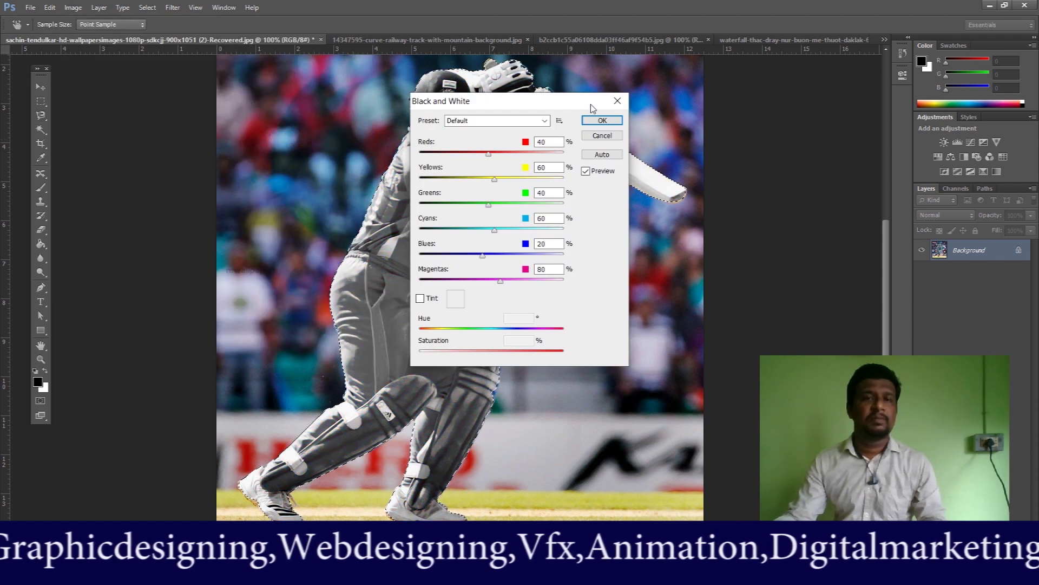
left_click_drag(548, 101, 823, 114)
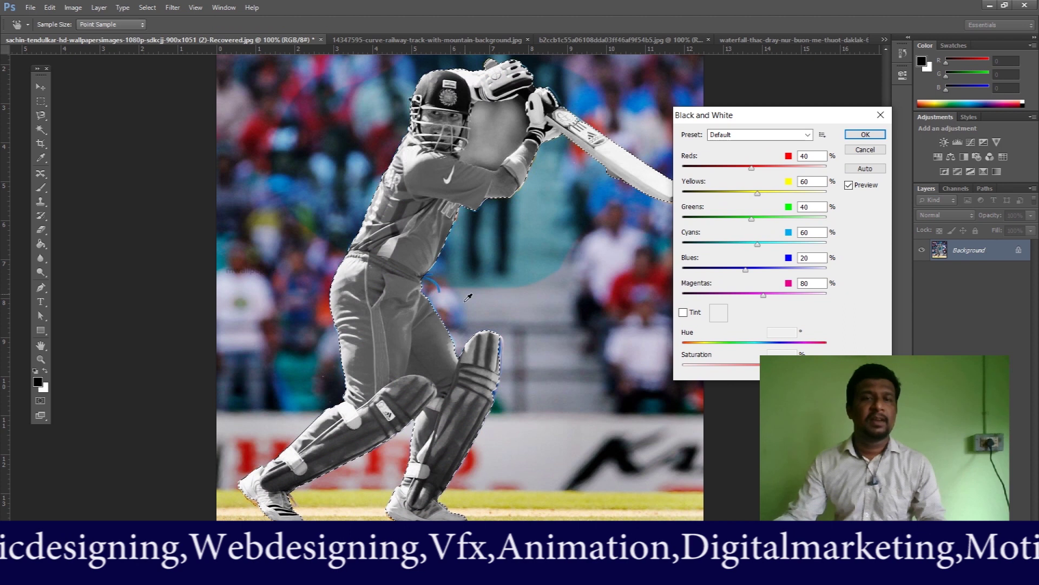
mouse_move(754, 170)
left_mouse_down()
mouse_move(783, 173)
mouse_move(769, 174)
left_mouse_up()
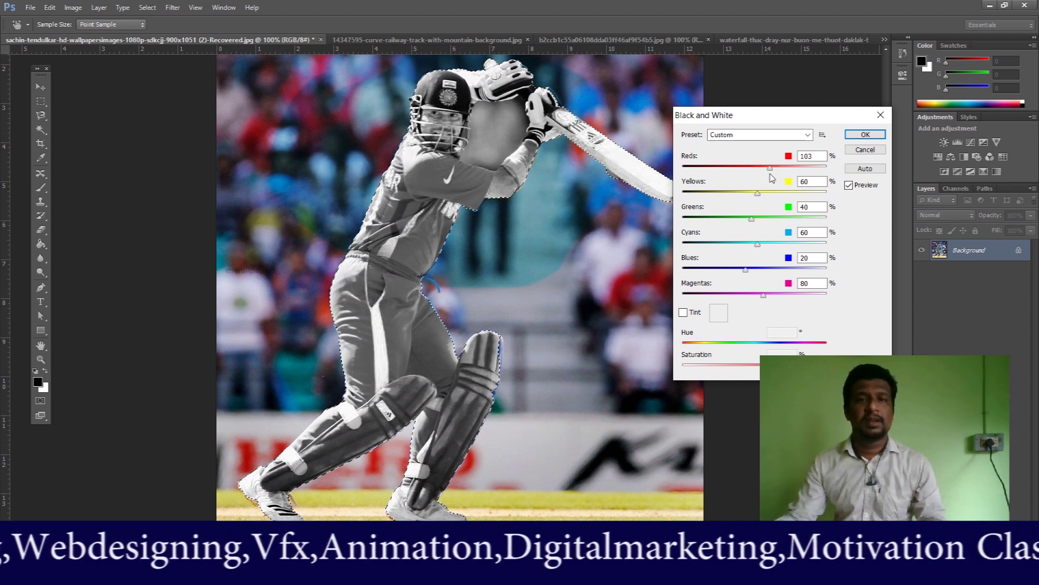
left_click(867, 136)
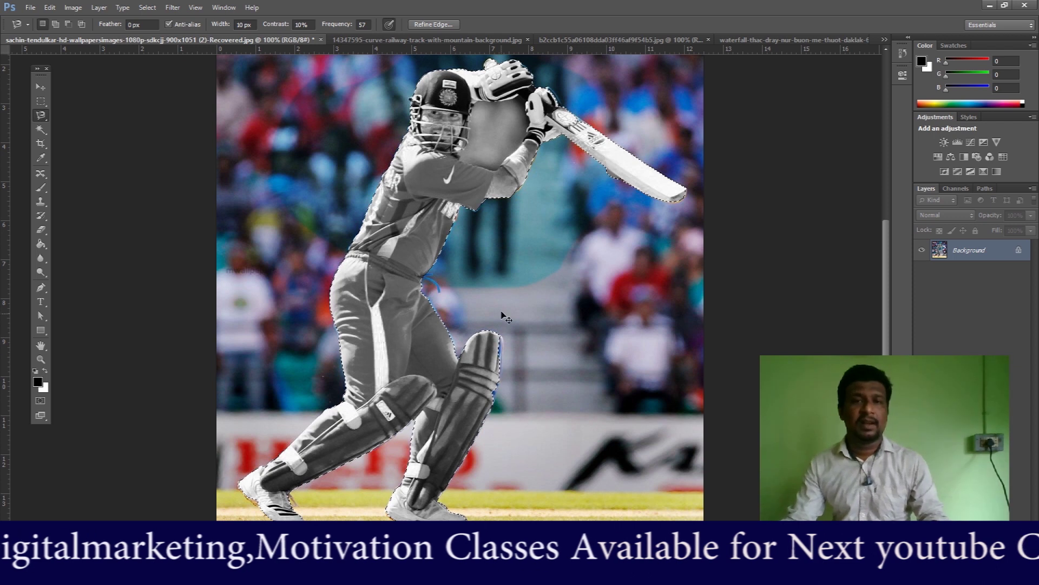
key("ctrl+z")
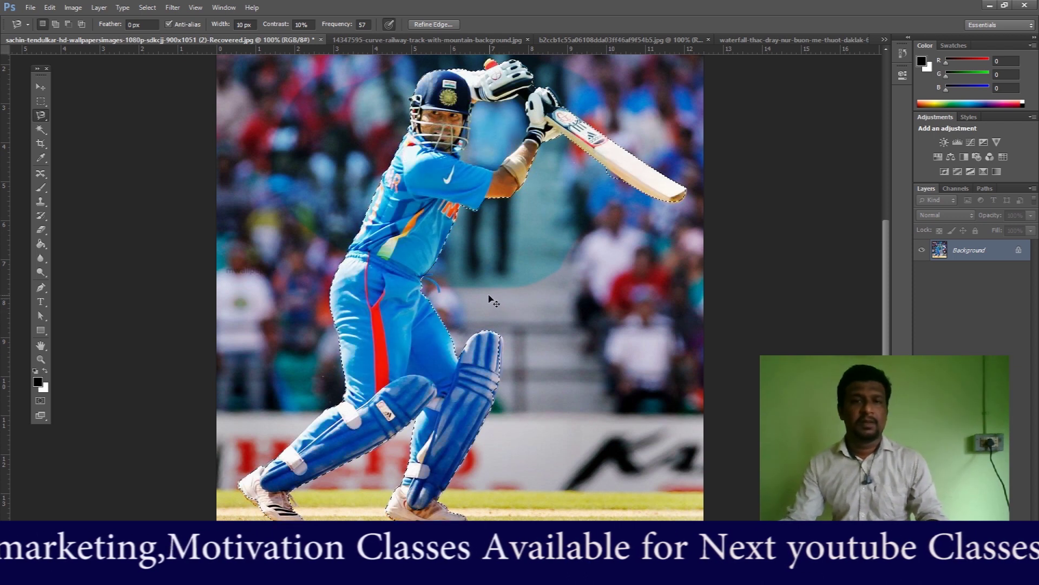
Apply Channel Mixer to the batsman's Red output channel with reduced Red, Green +106% and Blue -78%, and deselect.
left_click(74, 8)
mouse_move(98, 41)
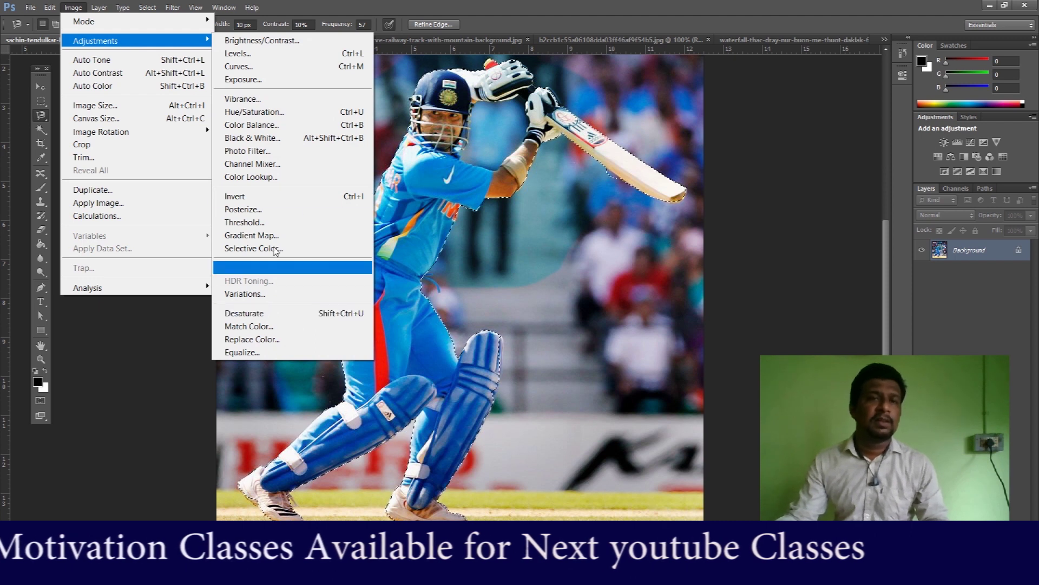
left_click(241, 164)
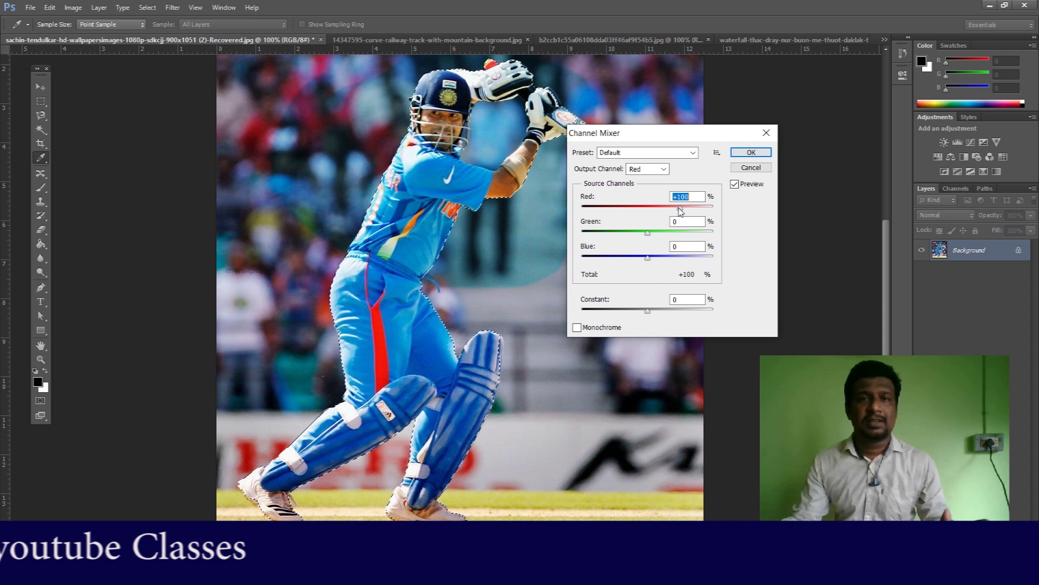
left_click_drag(680, 211, 622, 258)
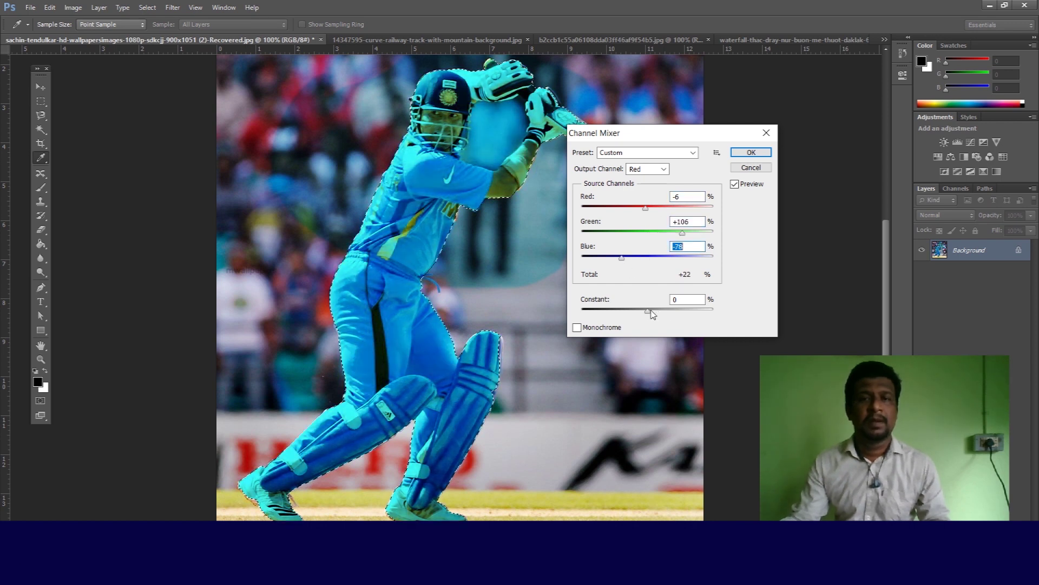
mouse_move(648, 310)
left_mouse_down()
mouse_move(665, 310)
mouse_move(642, 318)
left_mouse_up()
left_click_drag(646, 210, 657, 211)
left_click(751, 152)
key("l")
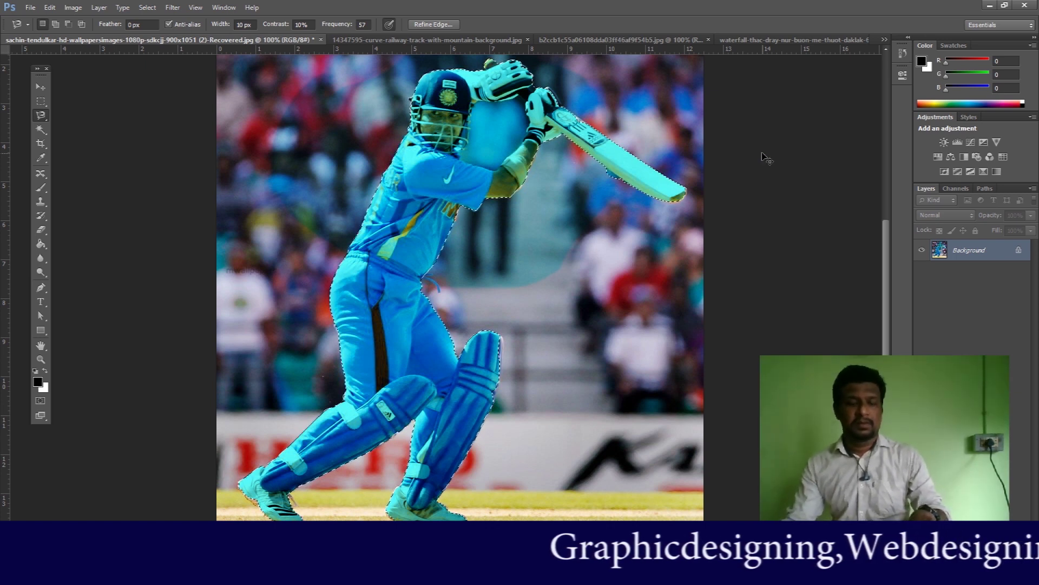
key("ctrl+d")
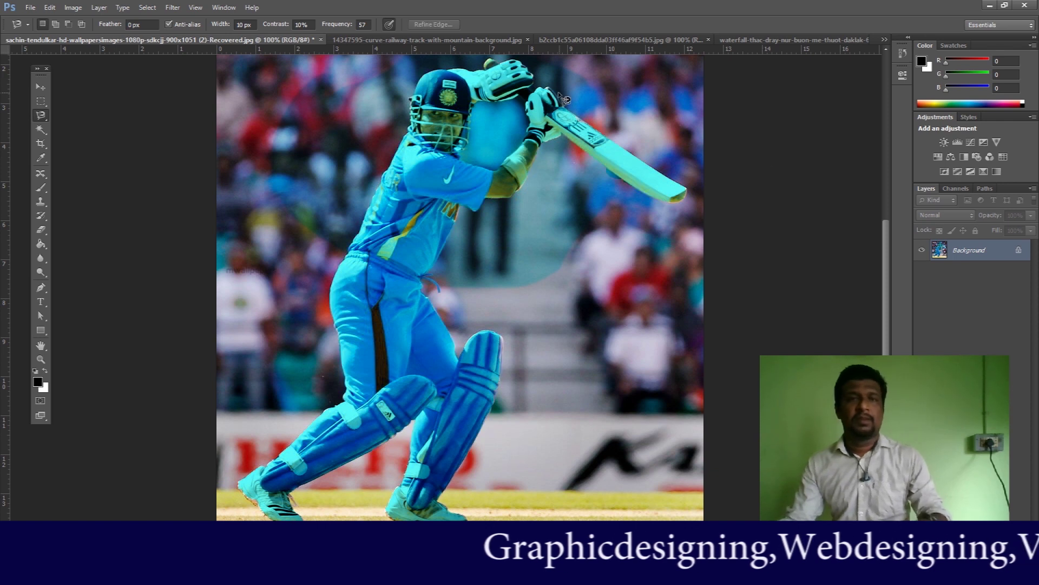
Switch to the black-and-white portrait of the woman and trace a Pen path from her temple across the forehead and down to the chin.
left_click(463, 41)
left_click(563, 41)
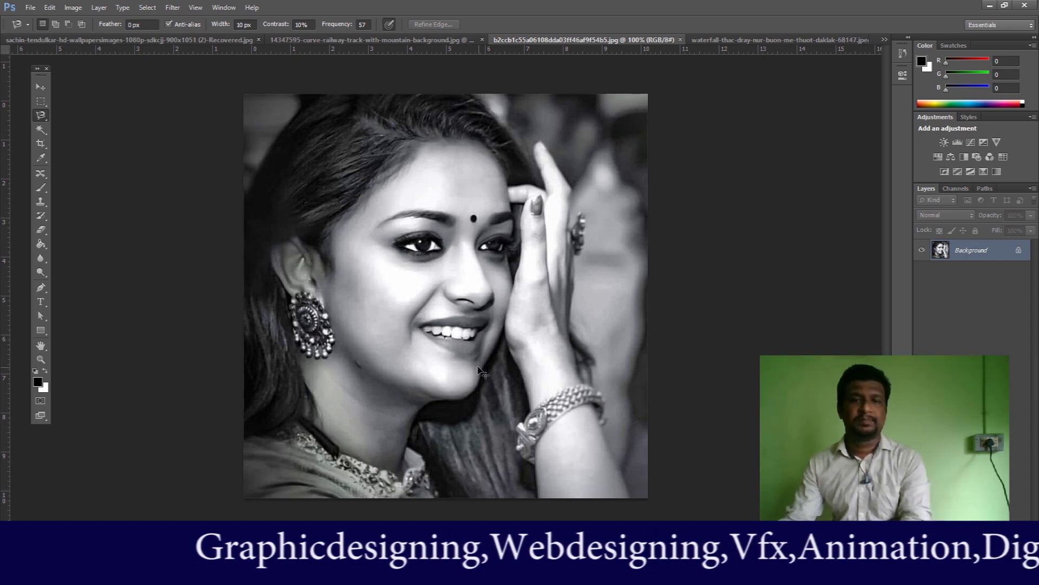
key("ctrl+plus")
key("ctrl+minus")
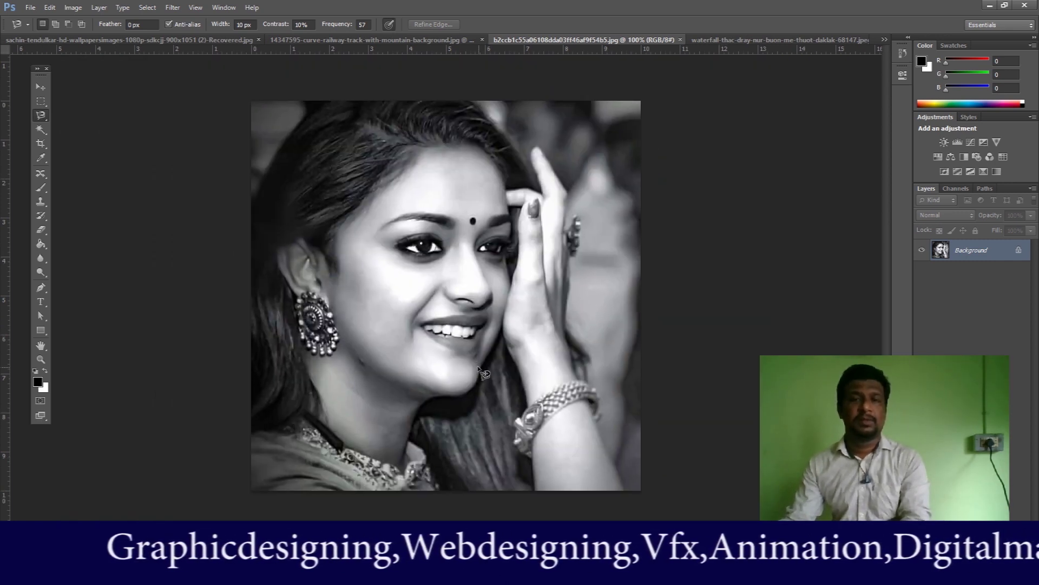
left_click(40, 288)
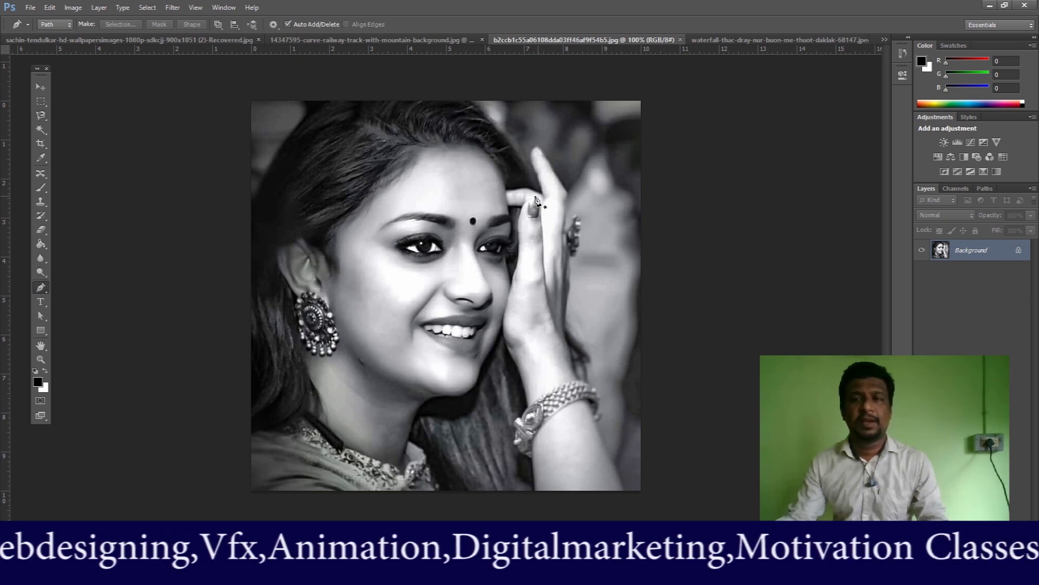
left_click(334, 236)
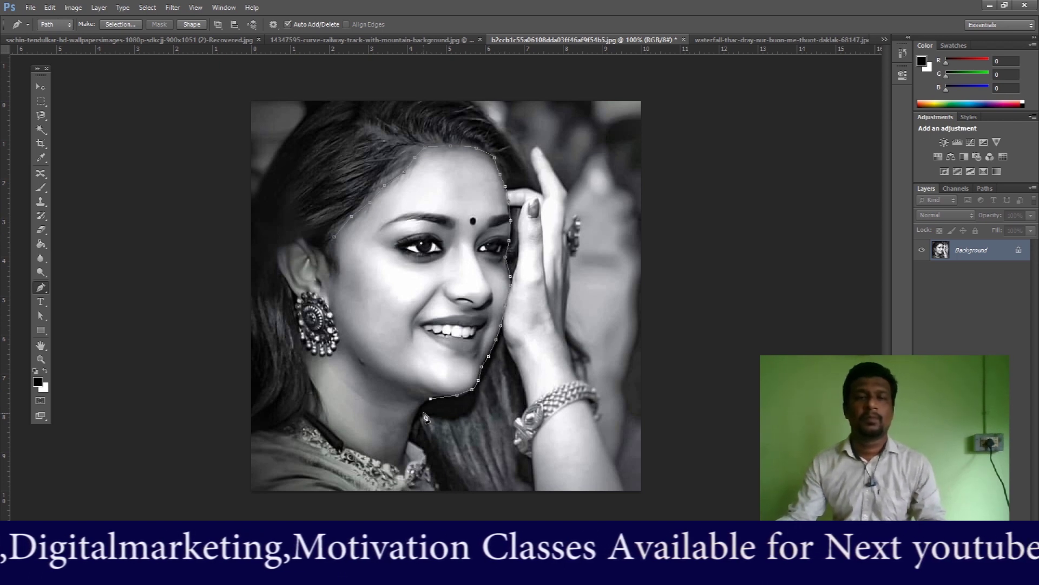
Continue the Pen path along the neckline, up the neck and around the ear, closing it at the temple.
left_click(341, 445)
left_click(304, 415)
left_click(308, 385)
left_click(297, 353)
left_click(291, 331)
left_click(307, 347)
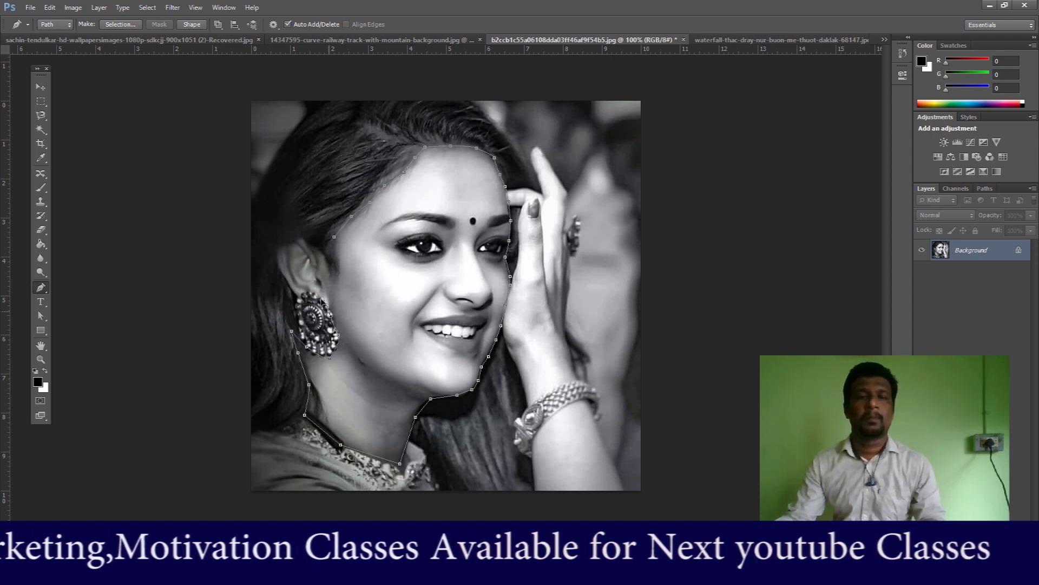
left_click(287, 284)
left_click(280, 264)
left_click(278, 246)
left_click(306, 236)
left_click(316, 258)
left_click(334, 238)
Convert the closed path around the face and neck into a selection.
right_click(396, 213)
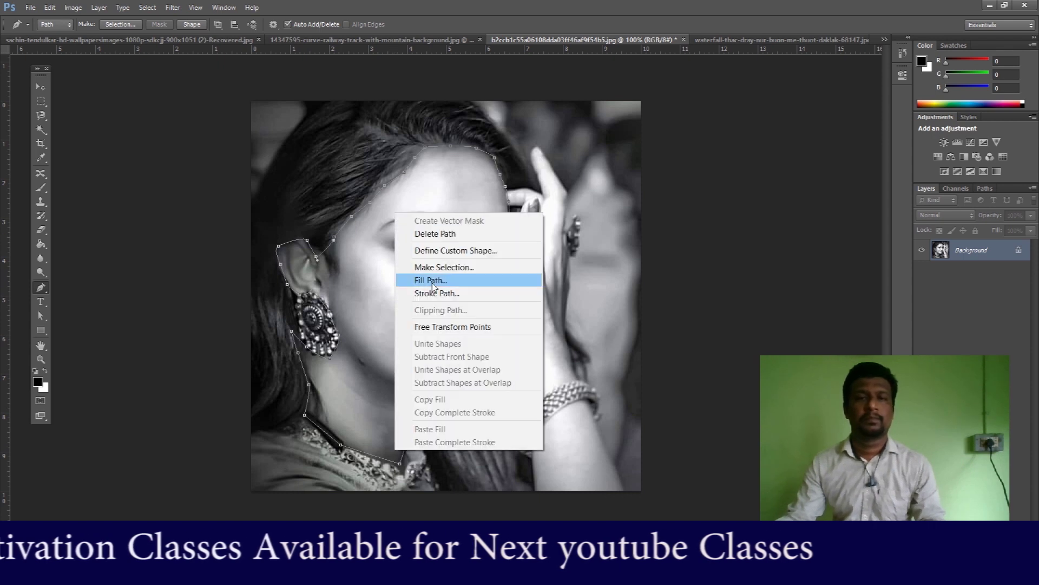
left_click(432, 267)
left_click(580, 176)
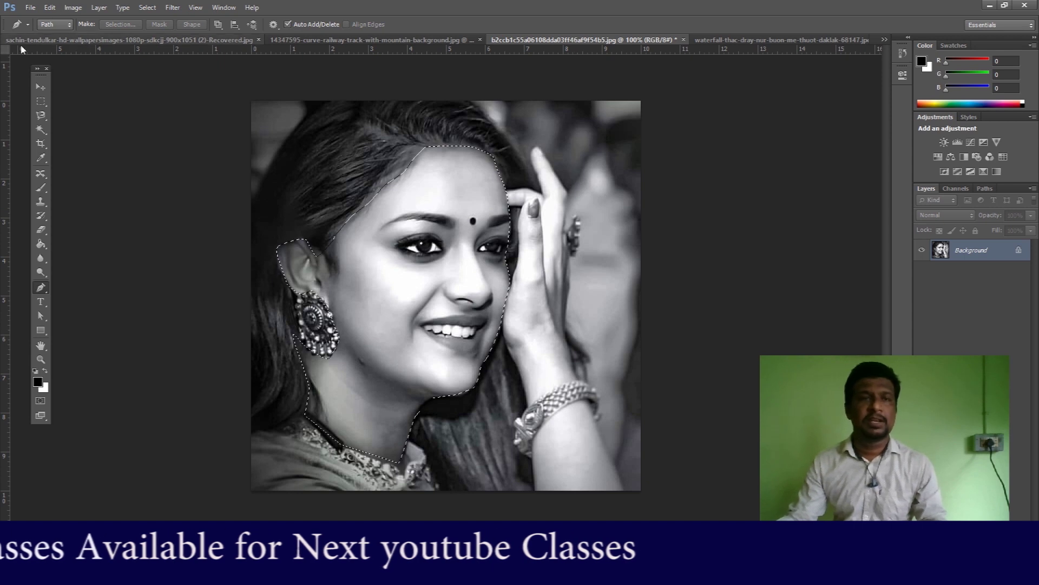
left_click(73, 8)
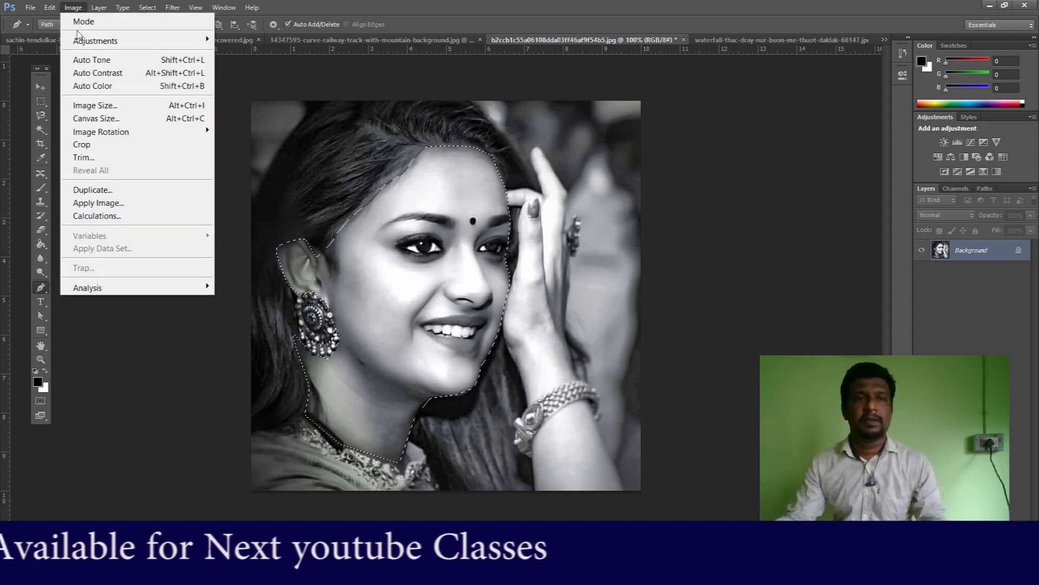
mouse_move(80, 43)
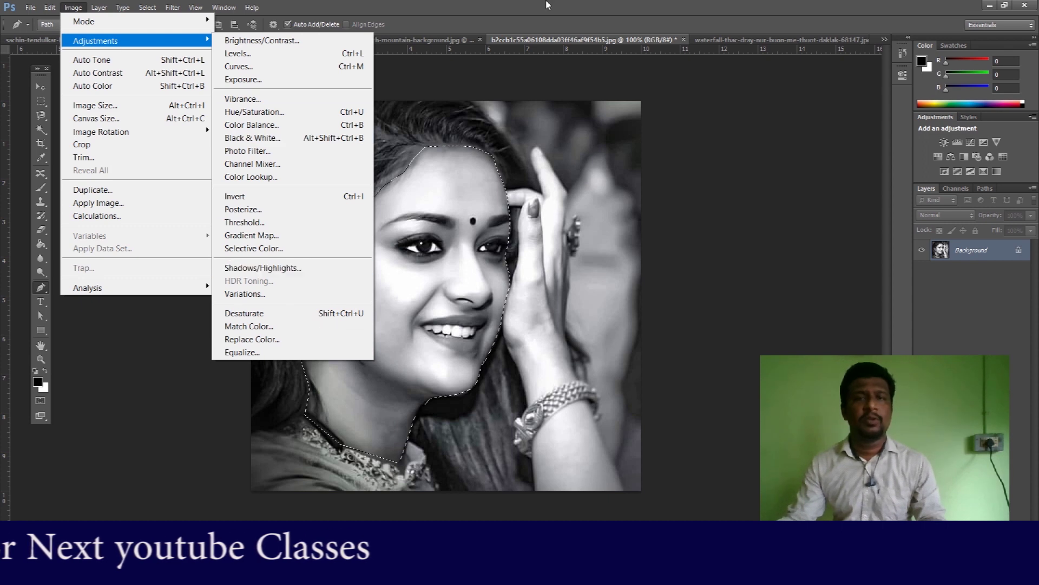
left_click(485, 6)
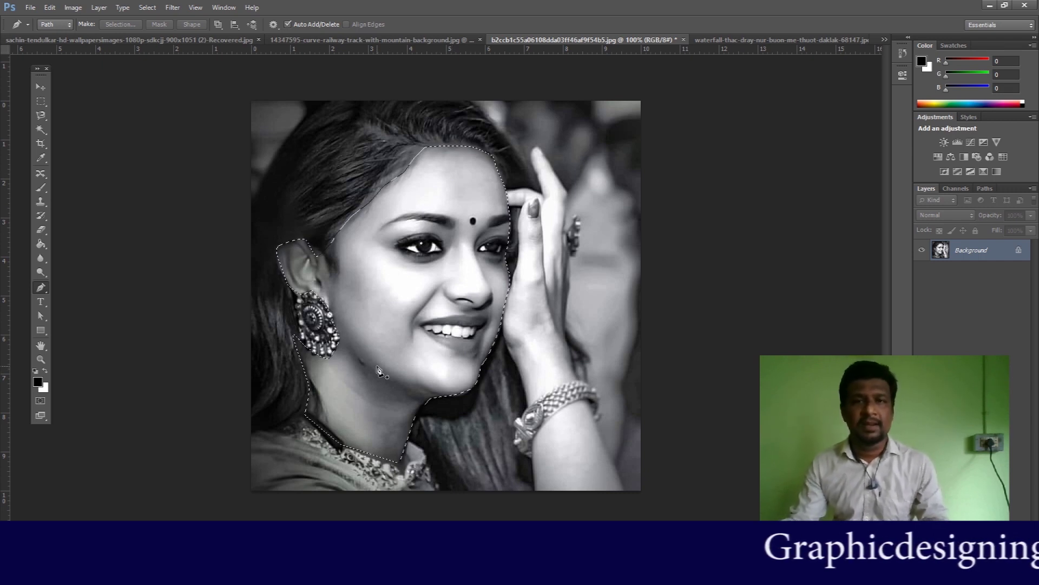
Copy the selected face and neck from the Background onto a new layer with Layer Via Copy.
left_click(98, 8)
mouse_move(110, 26)
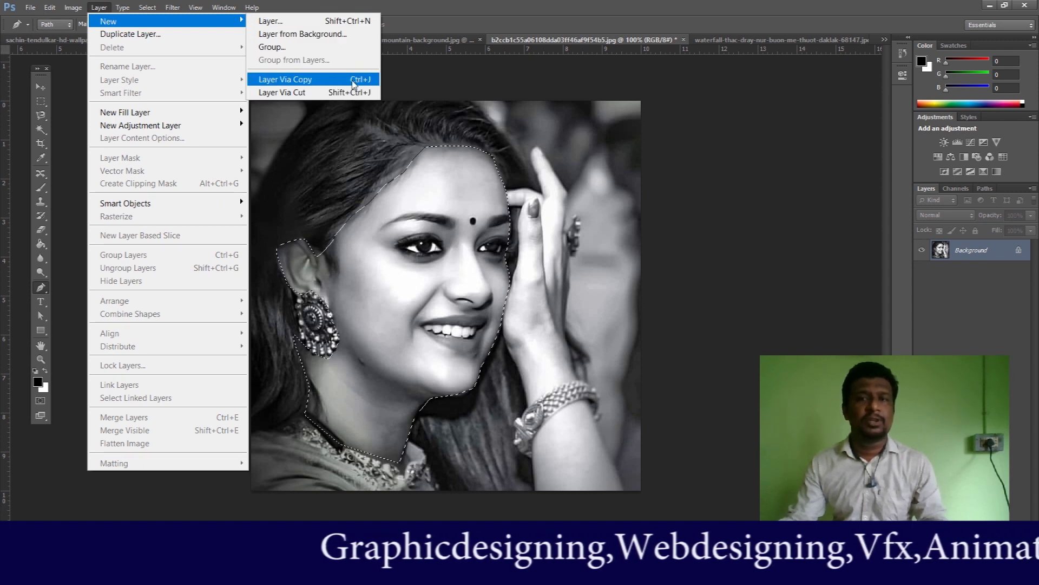
left_click(354, 84)
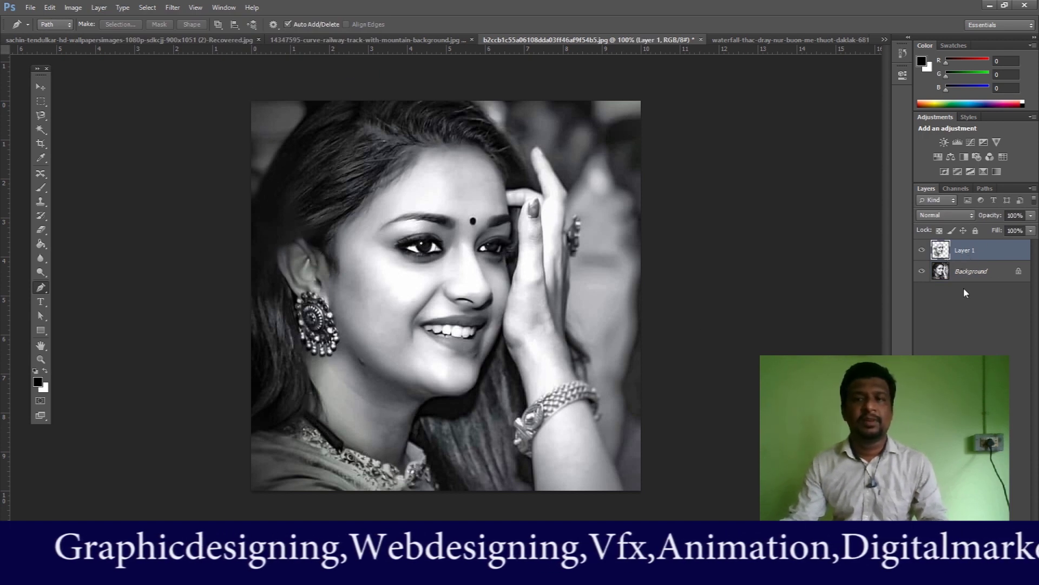
Apply Channel Mixer to the copied face layer's Red output channel with Red +88%, Green +72% and Blue +40%.
left_click(74, 8)
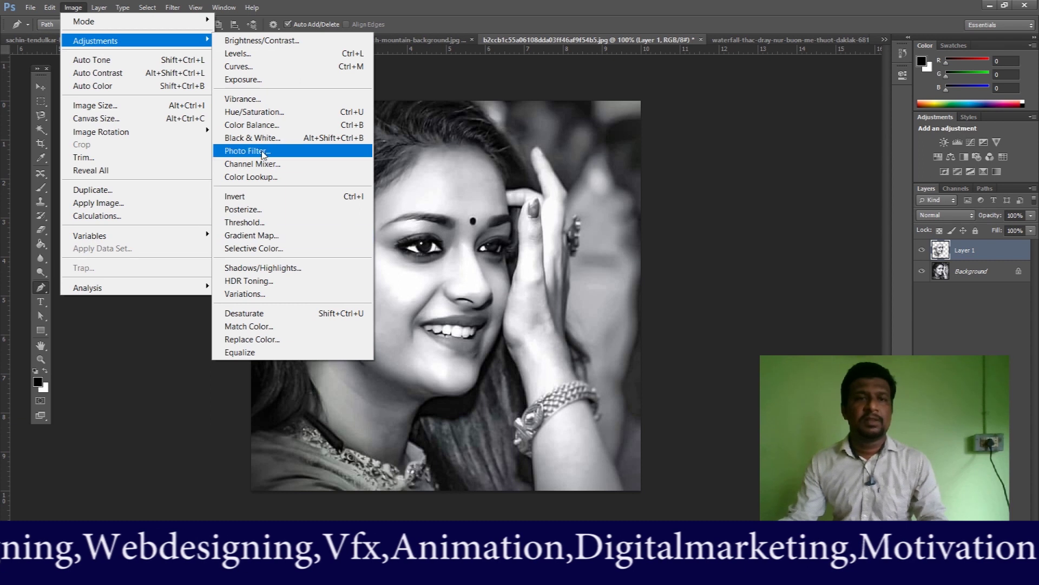
left_click(263, 169)
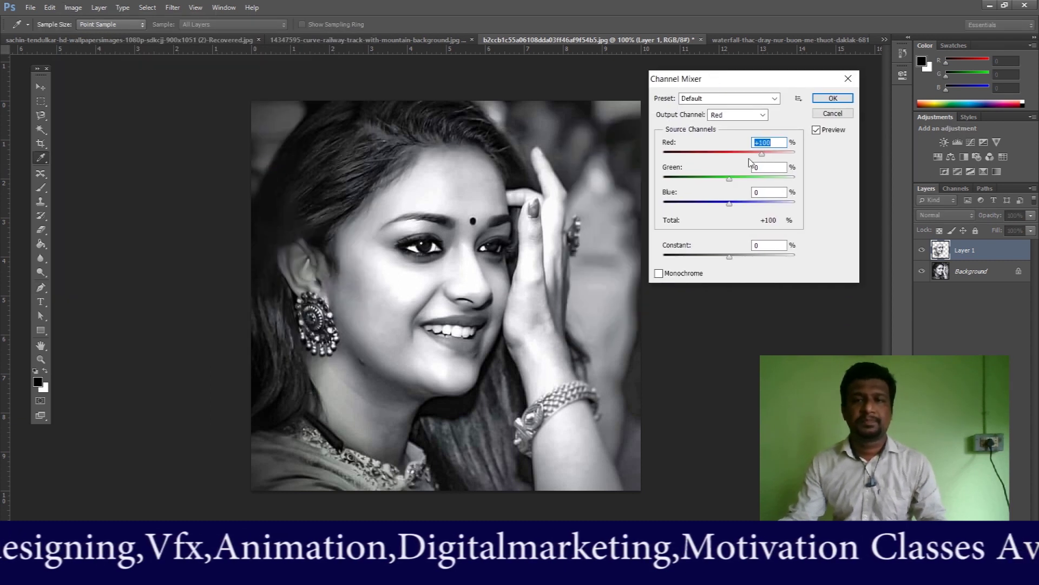
left_click_drag(761, 154, 736, 204)
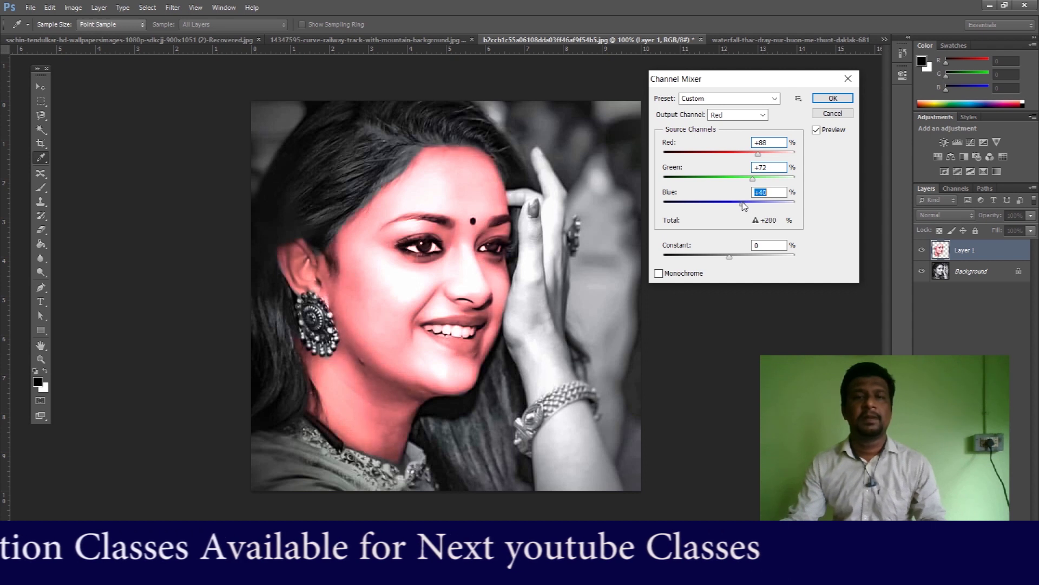
key("p")
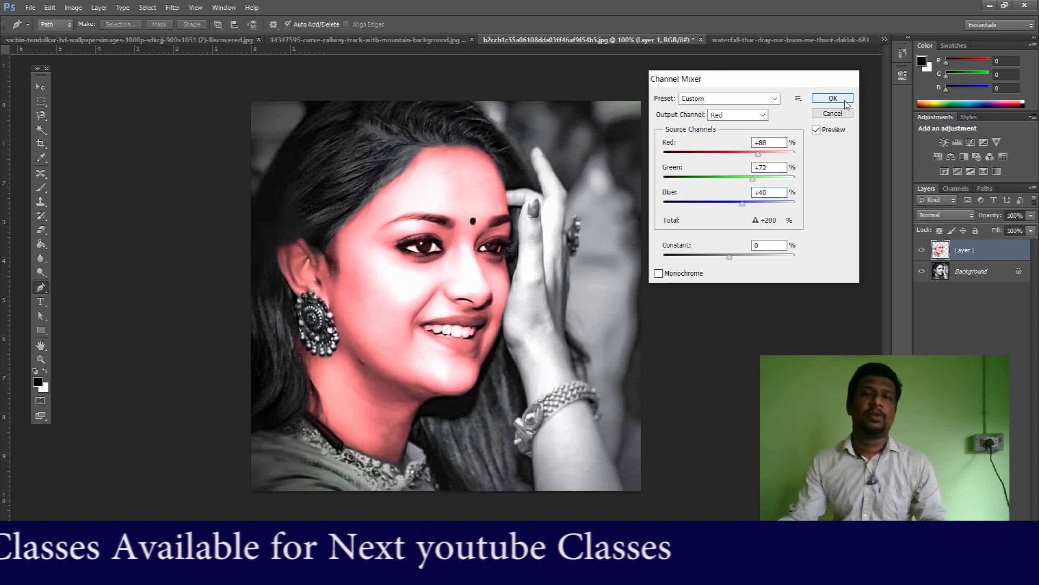
left_click(836, 100)
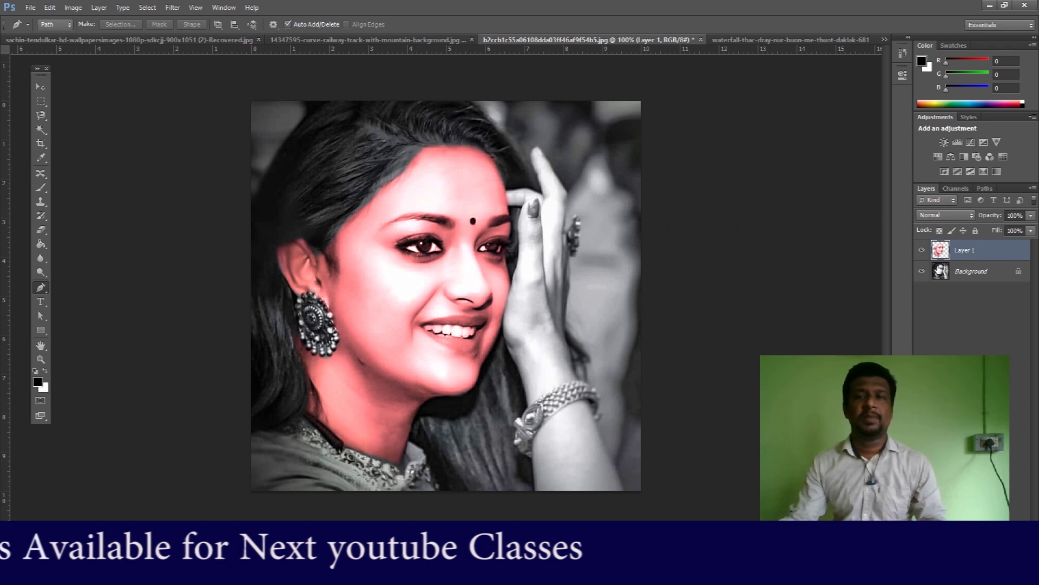
Toggle the visibility of Layer 1 several times to compare the face with and without the red tint.
left_click(922, 250)
left_click(923, 251)
left_click(923, 251)
left_click(922, 250)
left_click(923, 251)
left_click(922, 251)
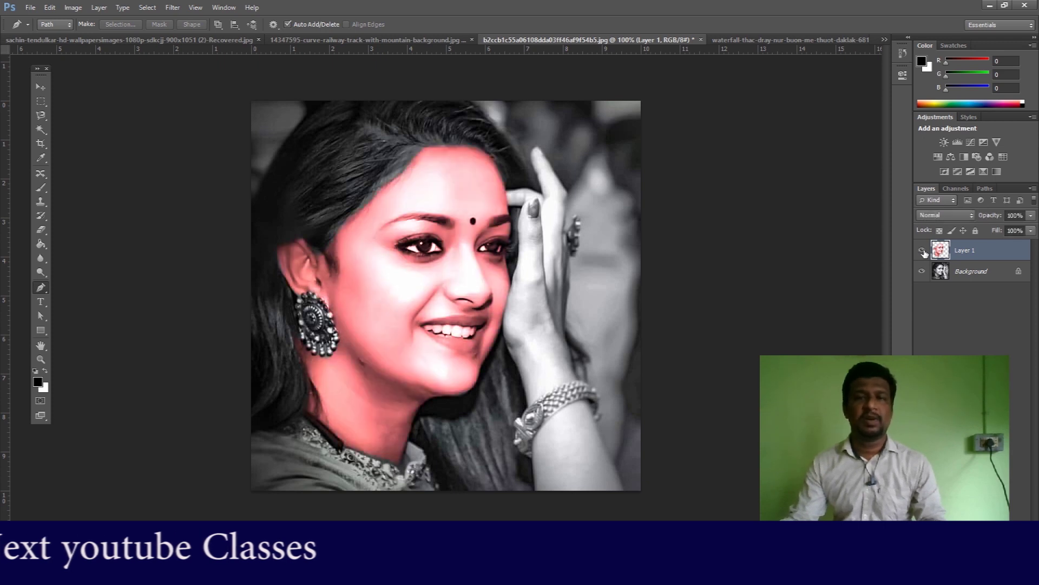
On the Background layer, trace a closed Pen path around the image's left eye and convert it into a selection.
left_click(961, 276)
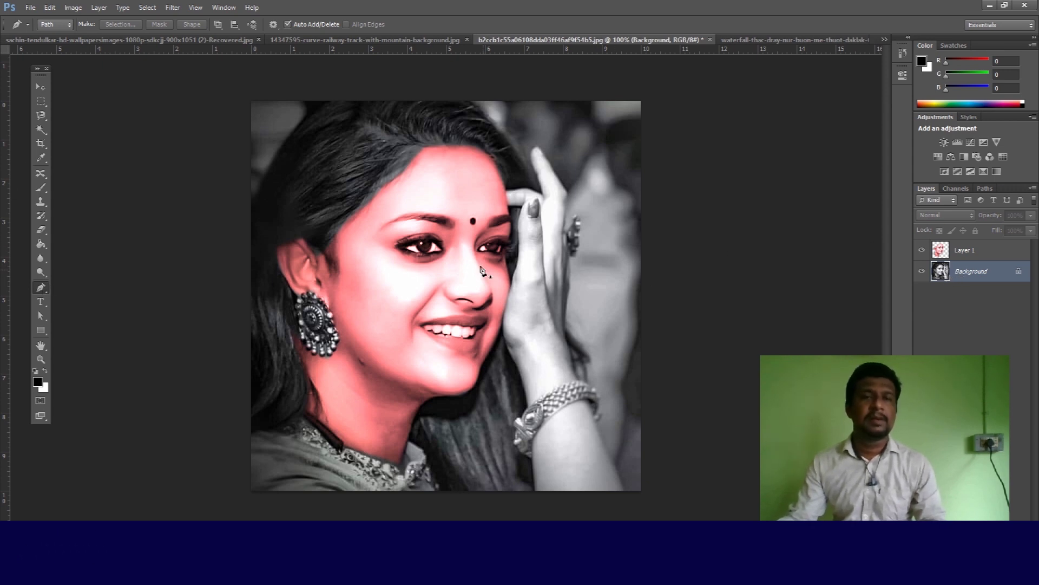
left_click(400, 250)
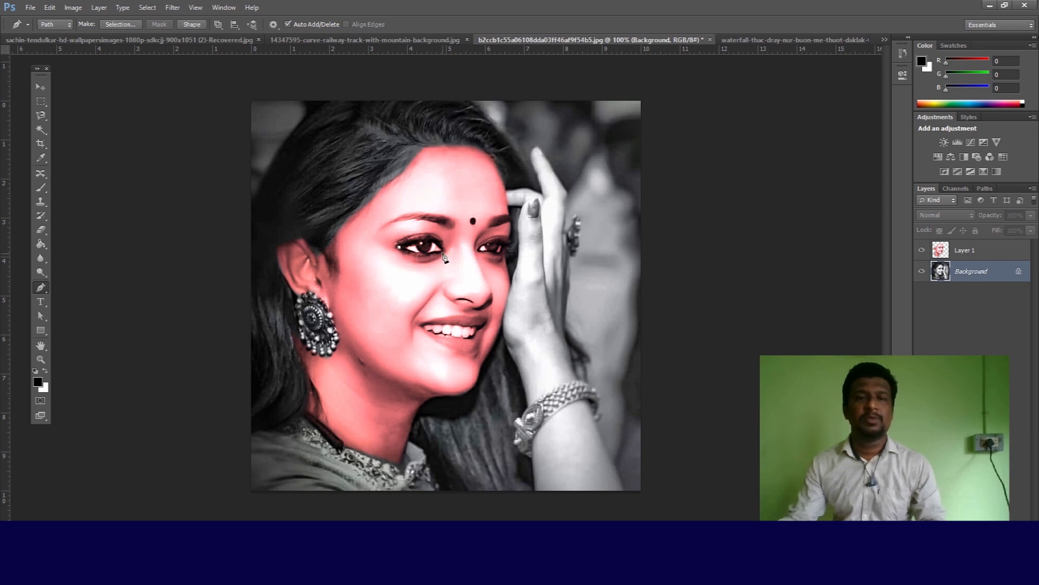
left_click_drag(458, 271, 460, 273)
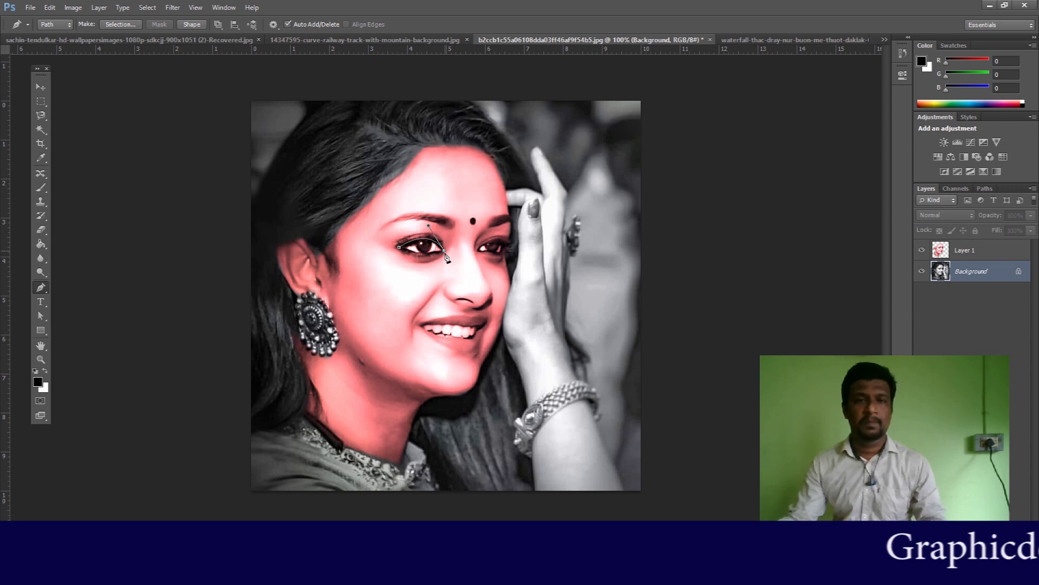
left_click(399, 248)
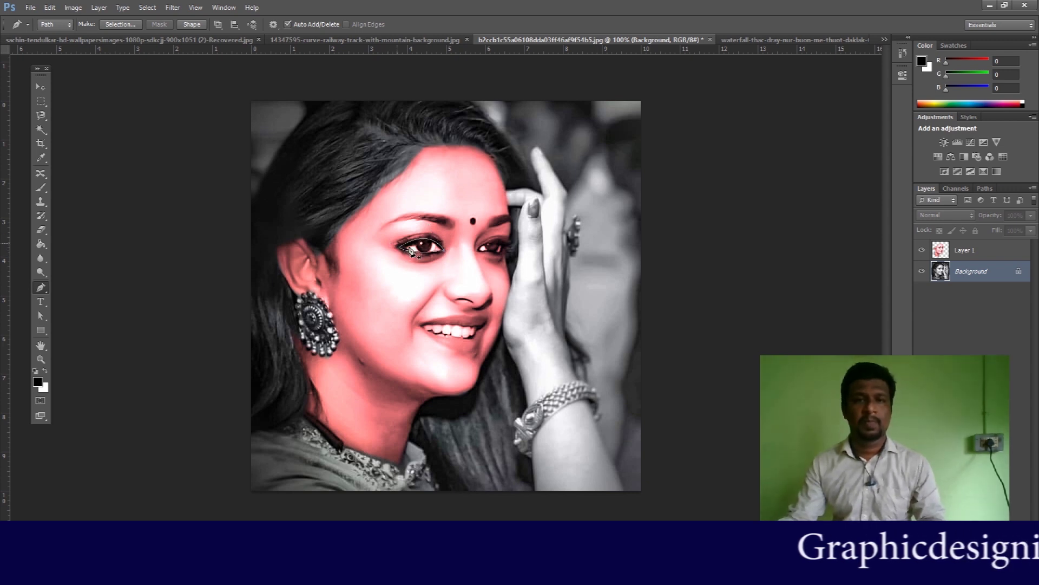
right_click(425, 248)
left_click(471, 302)
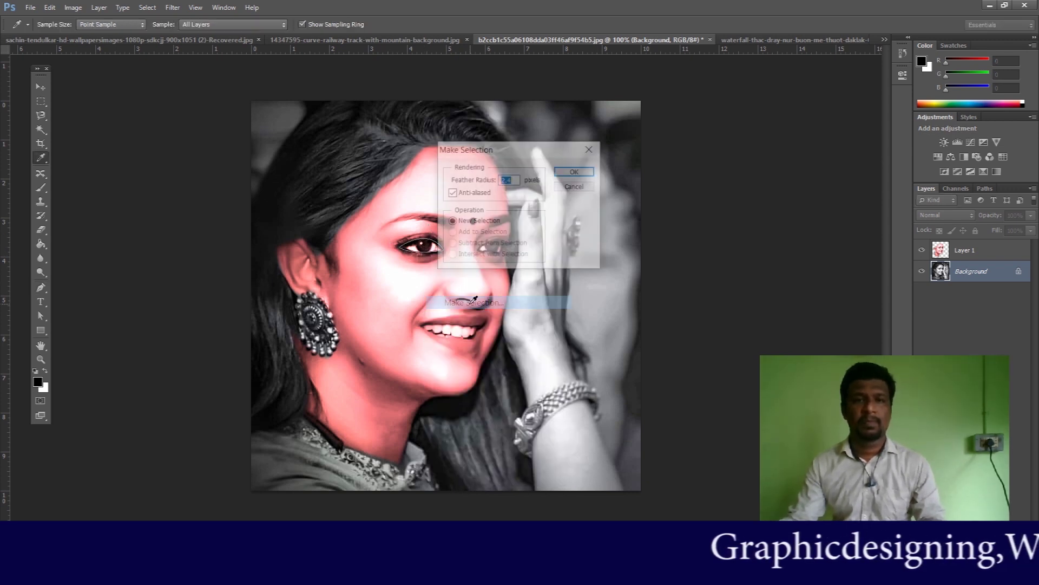
left_click(577, 171)
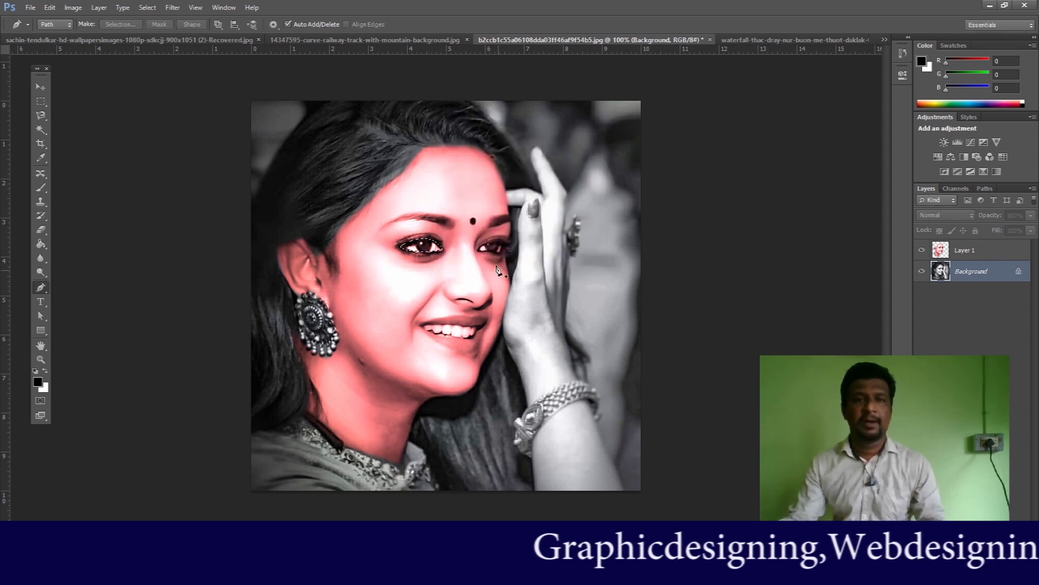
Trace a closed Pen path around the image's right eye and add it to the existing selection with a 2.4-pixel feather.
left_click(478, 250)
mouse_move(505, 250)
left_mouse_down()
mouse_move(510, 273)
mouse_move(507, 252)
left_mouse_up()
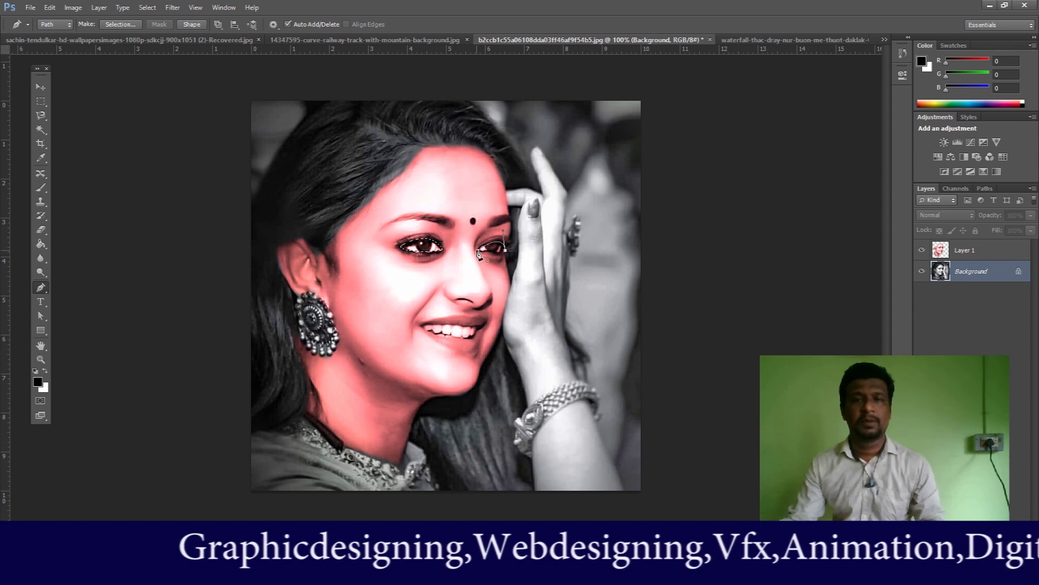
right_click(493, 248)
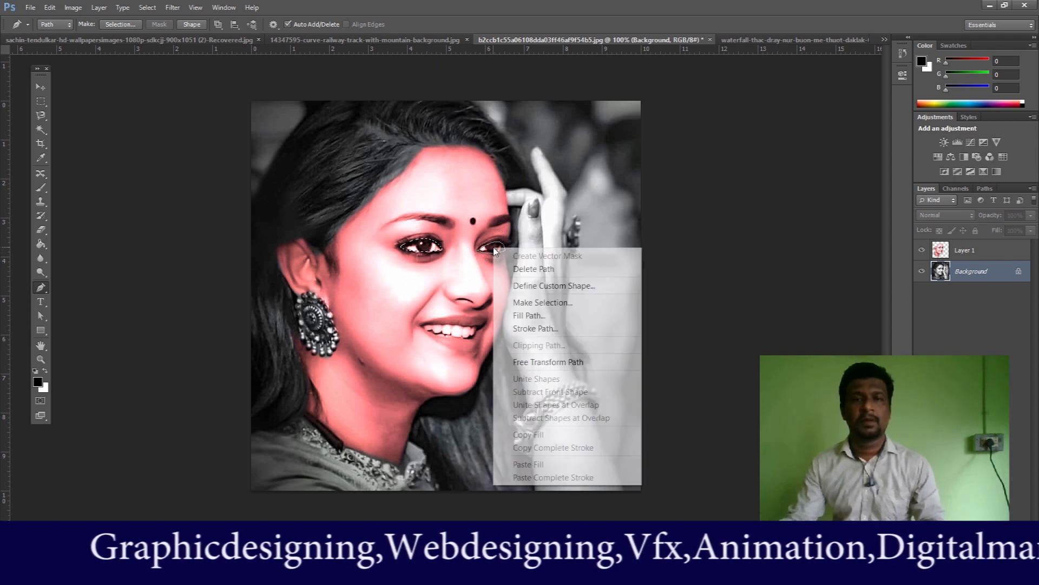
left_click(524, 304)
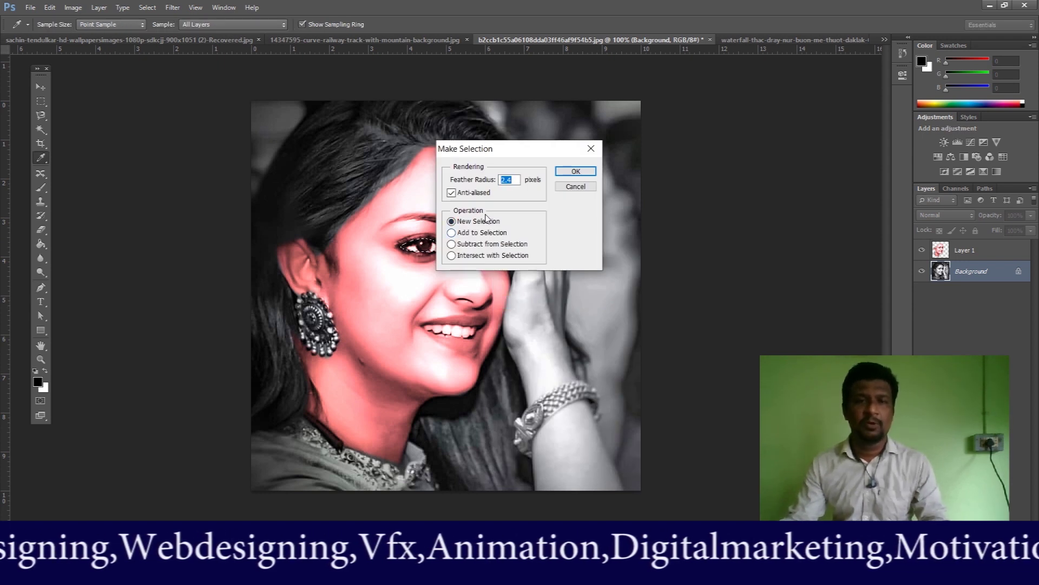
left_click(451, 233)
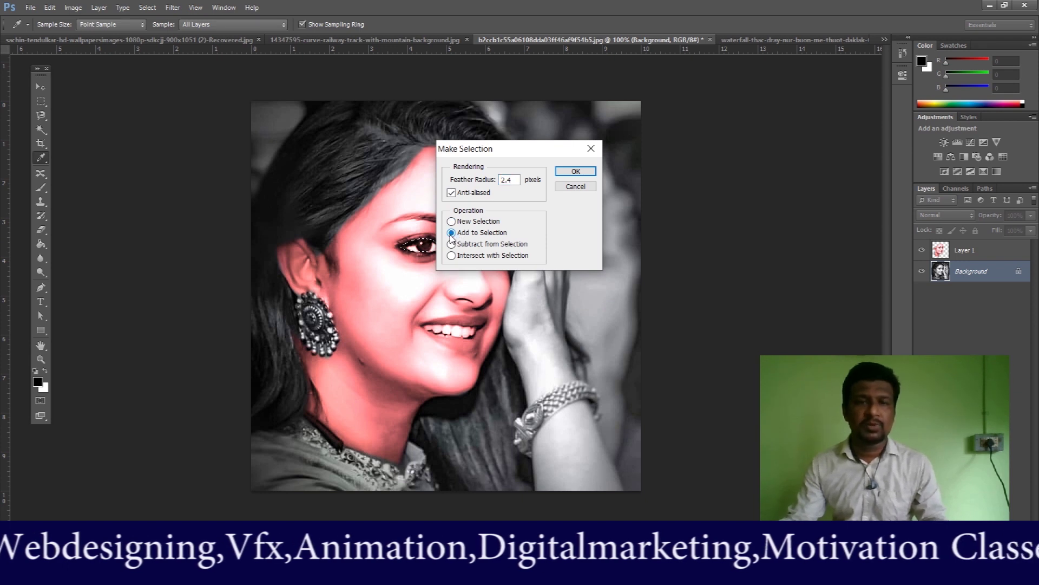
left_click(575, 171)
key("p")
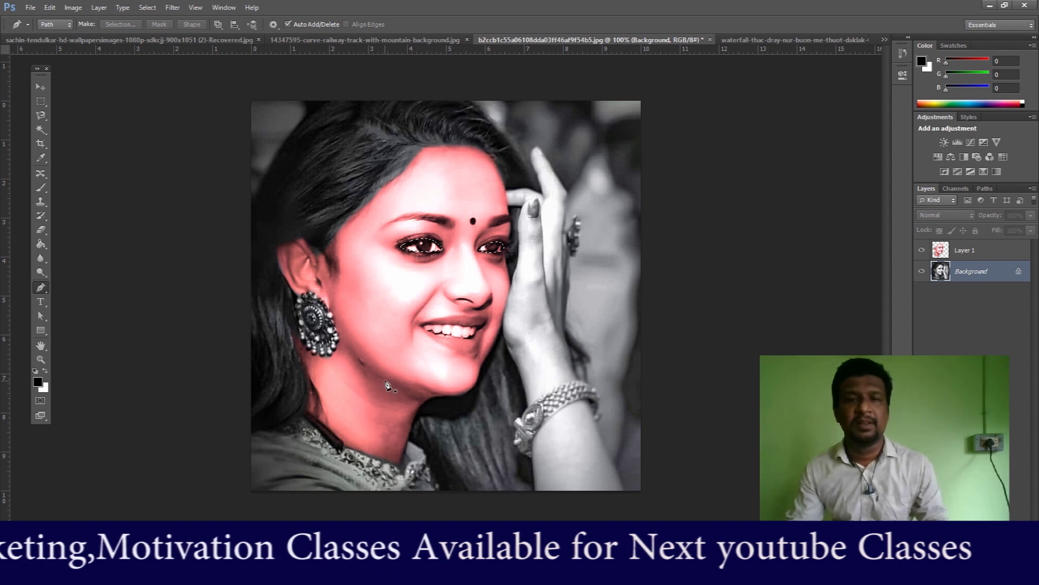
Copy both selected eyes onto a new layer with Layer Via Copy and move that layer above Layer 1.
left_click(99, 7)
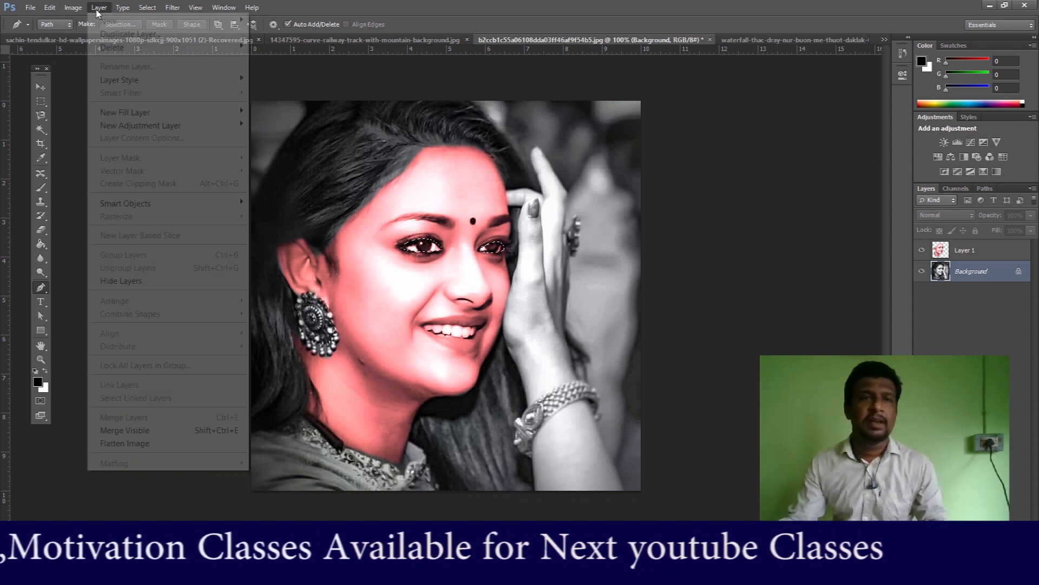
mouse_move(114, 23)
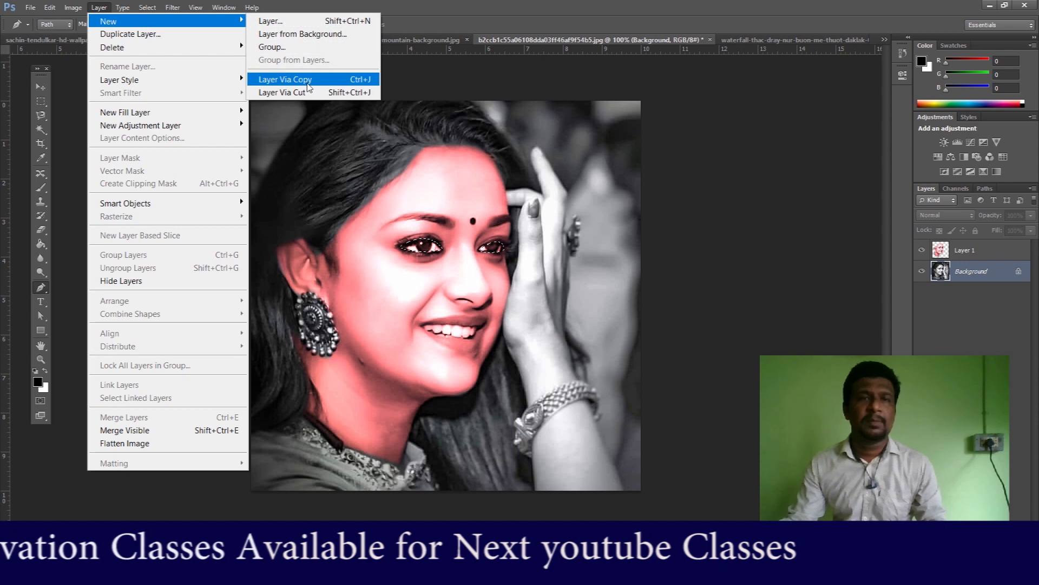
left_click(353, 86)
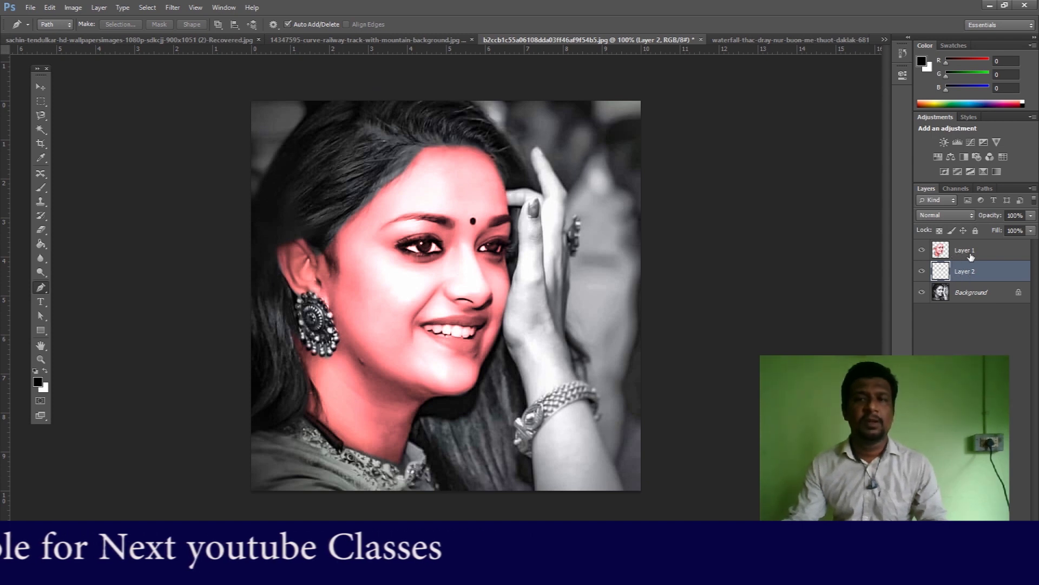
left_click_drag(963, 274, 963, 252)
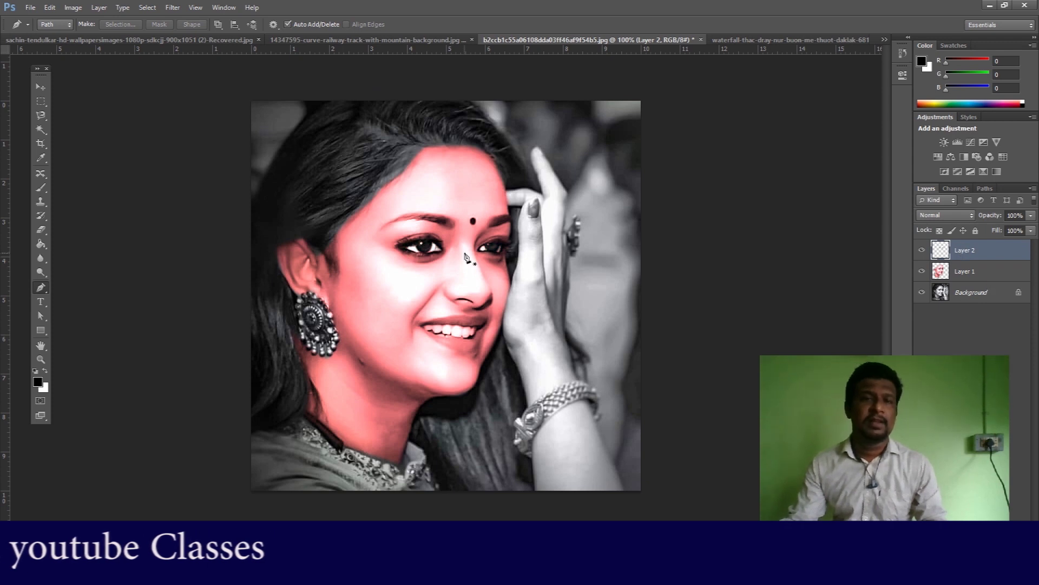
On the Background layer, trace a closed curved Pen path around the image's left eyebrow.
scroll(472, 259, "up", 1)
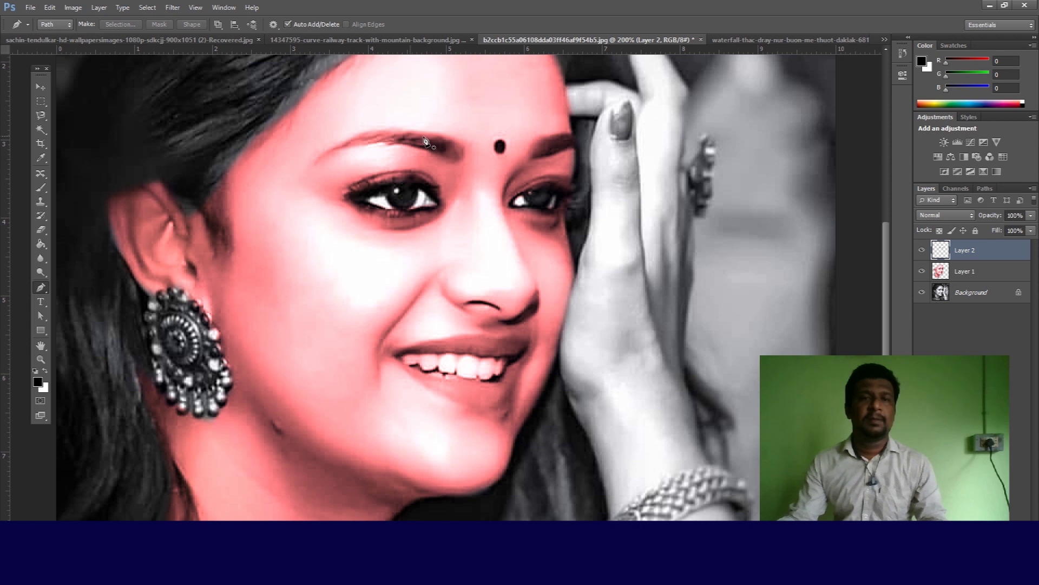
left_click(975, 298)
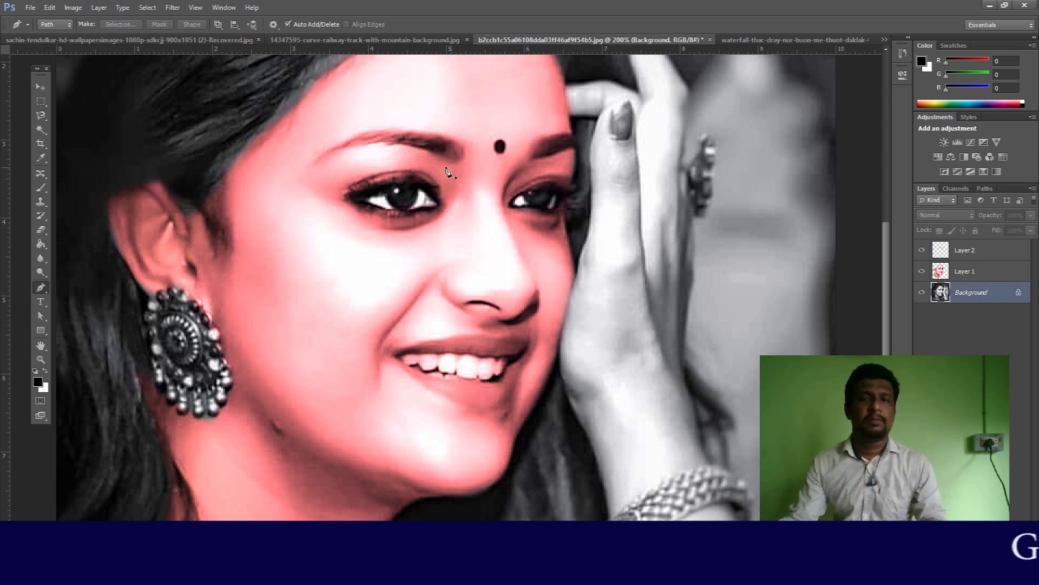
left_click(315, 165)
left_click_drag(430, 156, 481, 188)
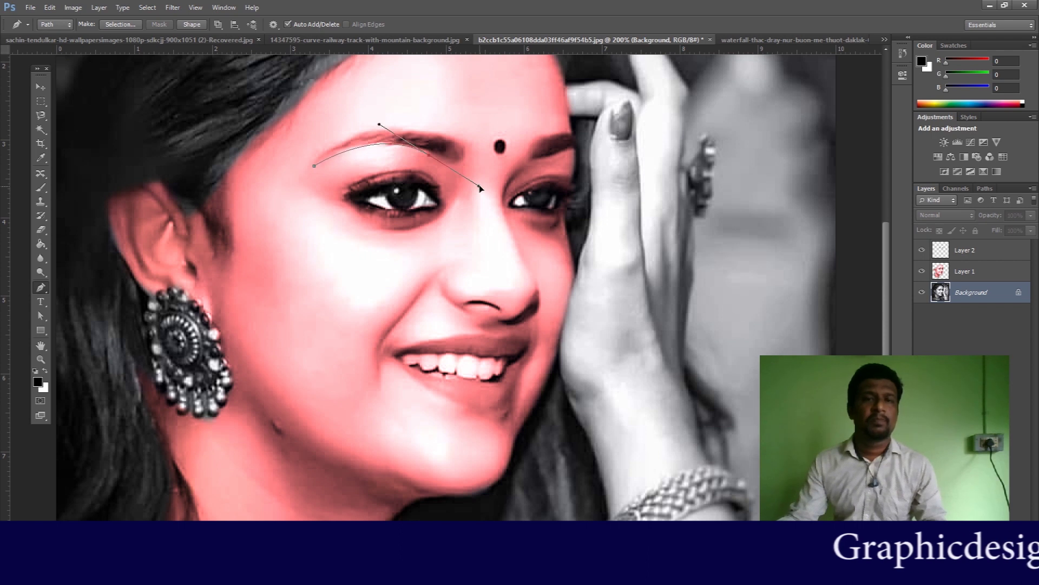
left_click_drag(431, 159, 475, 140)
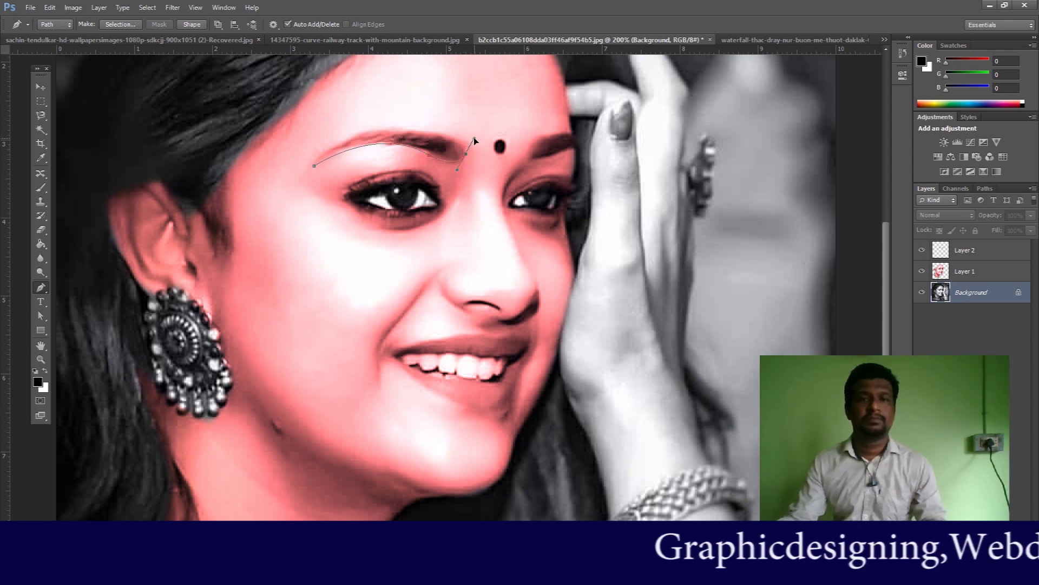
left_click(466, 156, "alt")
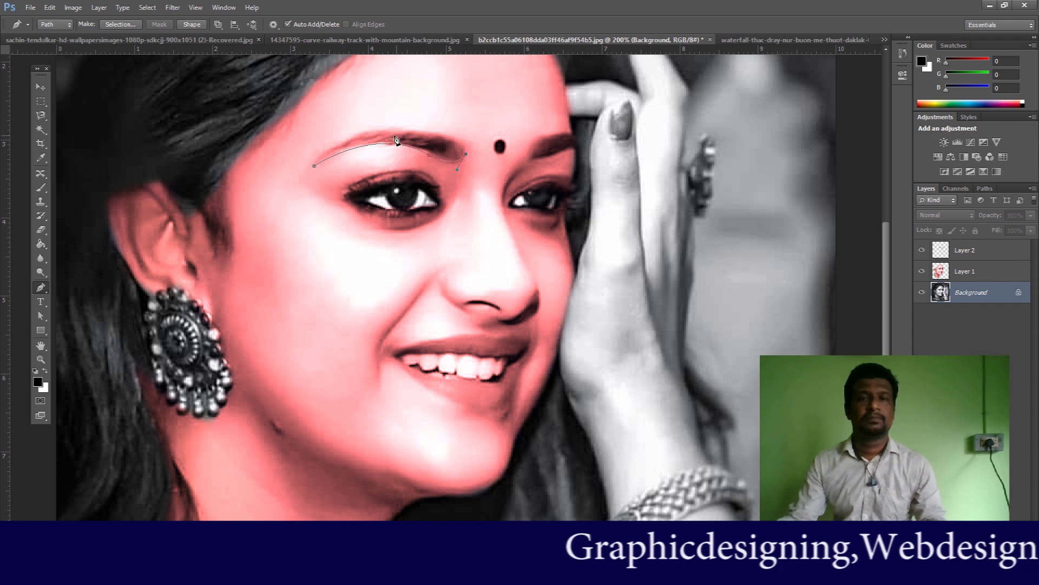
left_click_drag(360, 134, 343, 137)
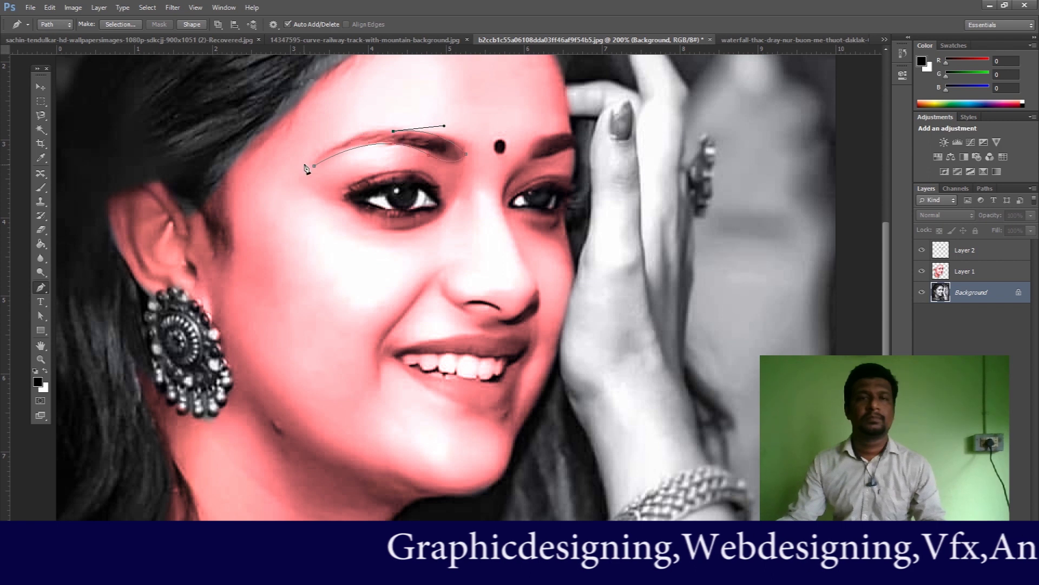
left_click_drag(314, 165, 295, 193)
left_click(295, 194, "ctrl")
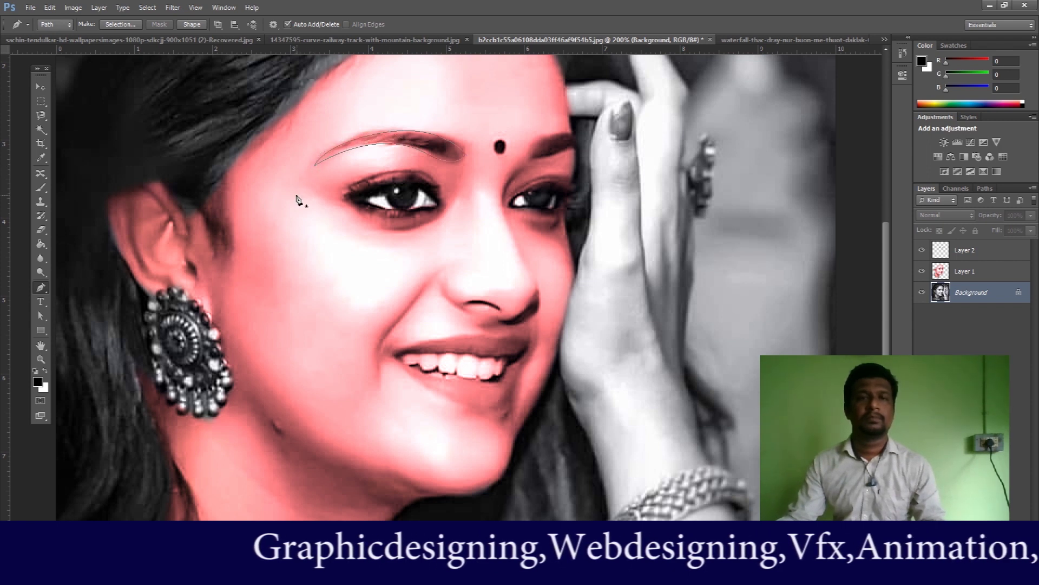
Convert the closed path around the left eyebrow into a selection.
right_click(434, 145)
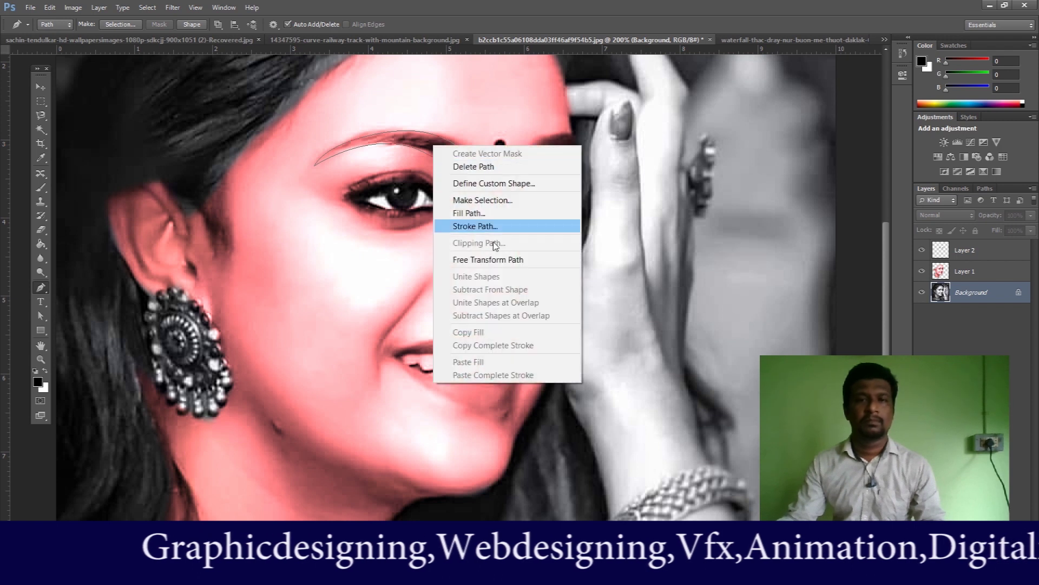
left_click(484, 200)
left_click(586, 174)
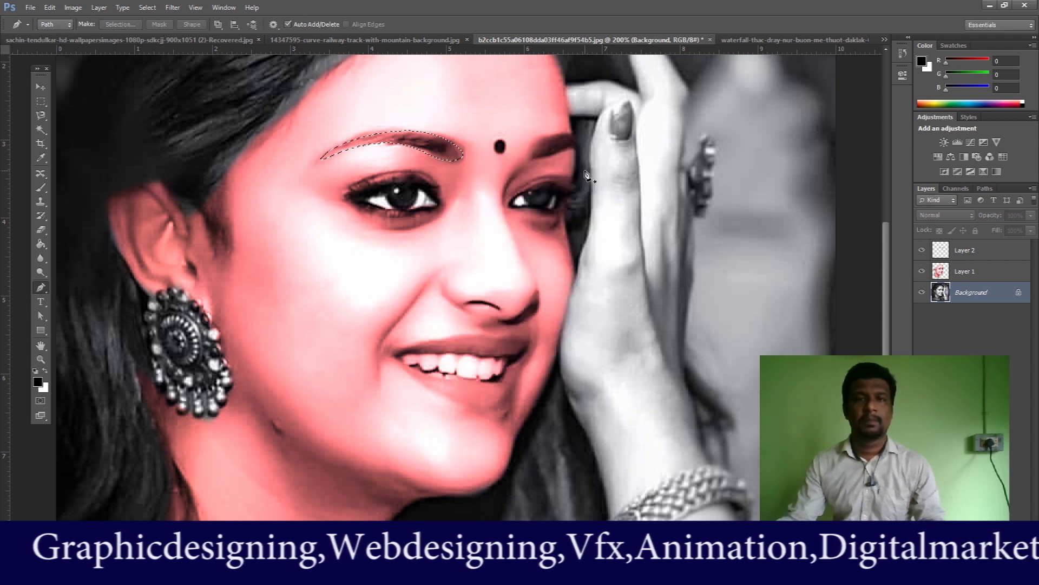
Trace a closed Pen path around the image's right eyebrow and add it to the selection with a 2.4-pixel feather.
left_click_drag(573, 135, 581, 143)
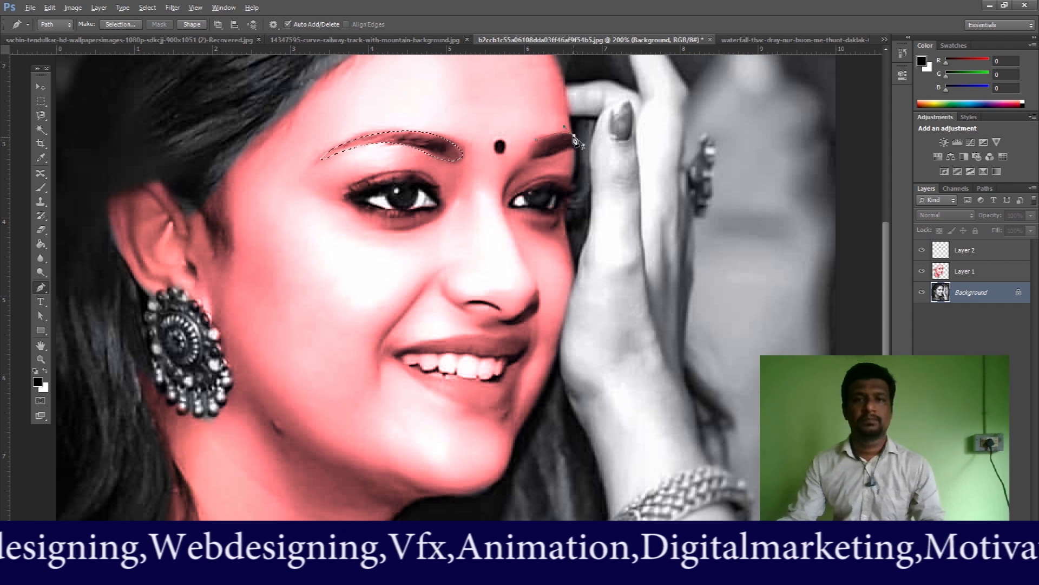
left_click_drag(575, 180, 569, 189)
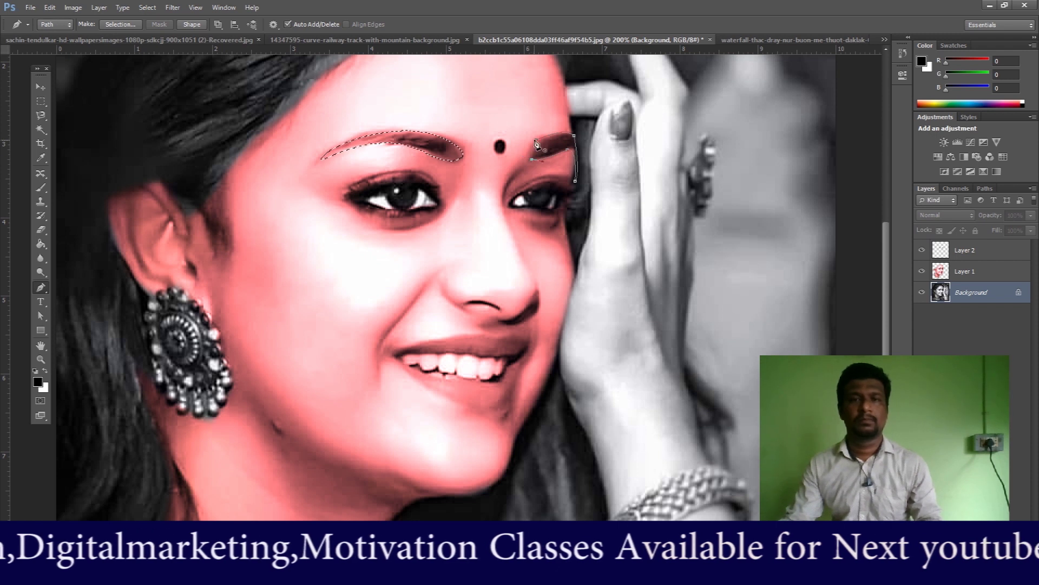
key("Escape")
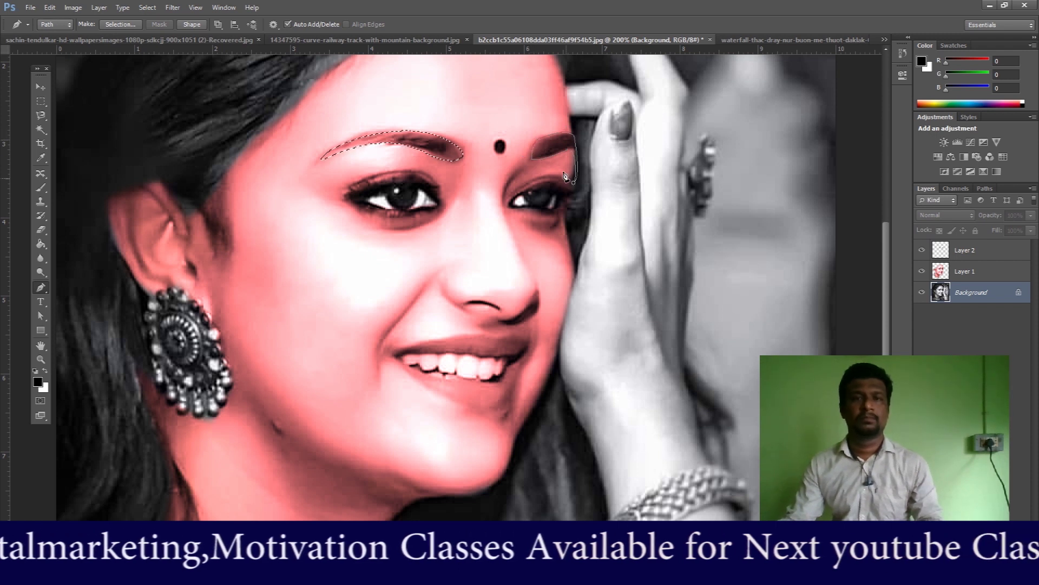
right_click(545, 141)
left_click(569, 195)
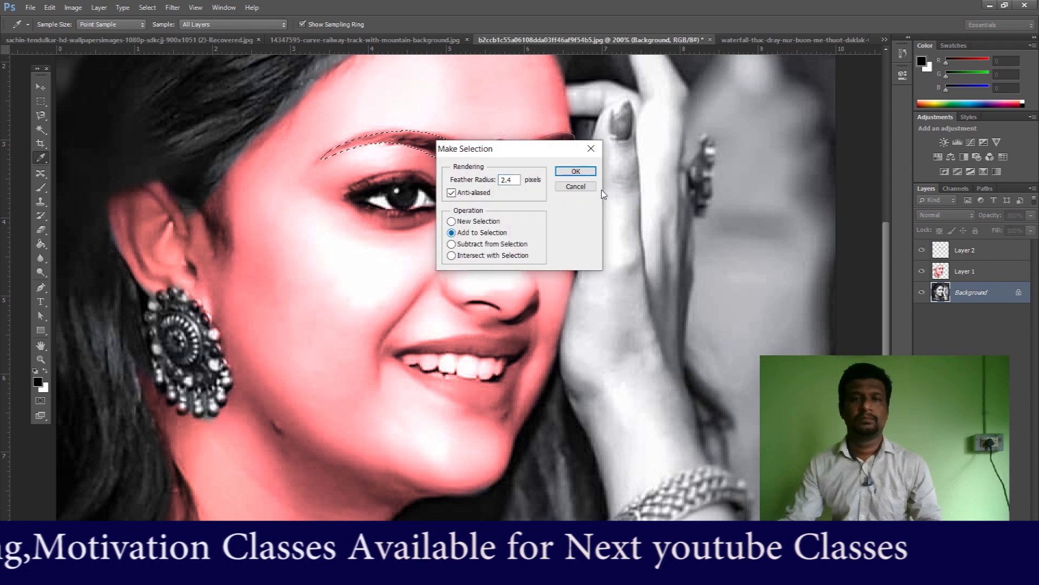
left_click(578, 171)
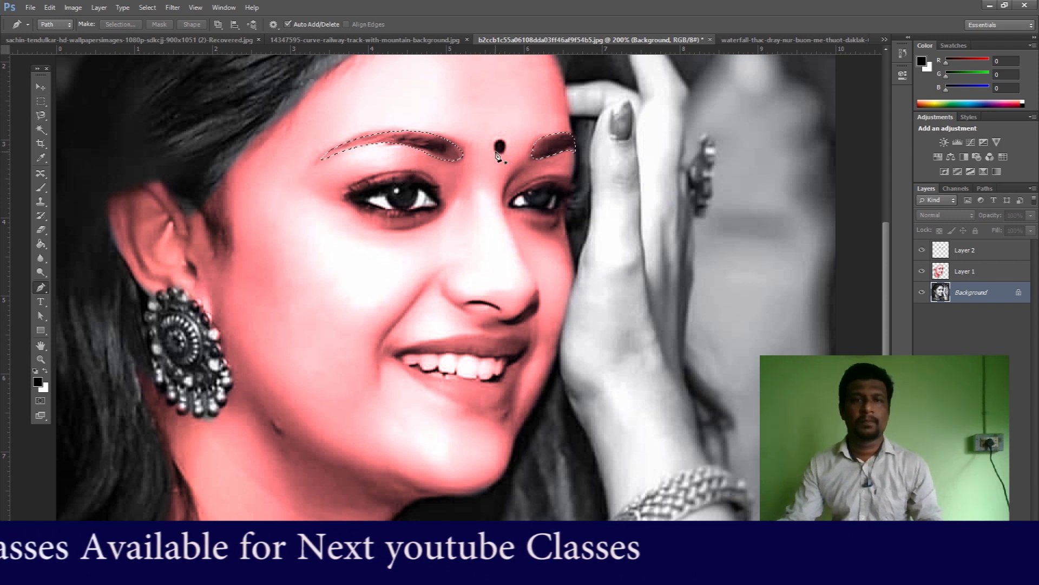
Trace a closed Pen path around the forehead bindi and add it to the eyebrow selection with a 2.4-pixel feather.
left_click(501, 151)
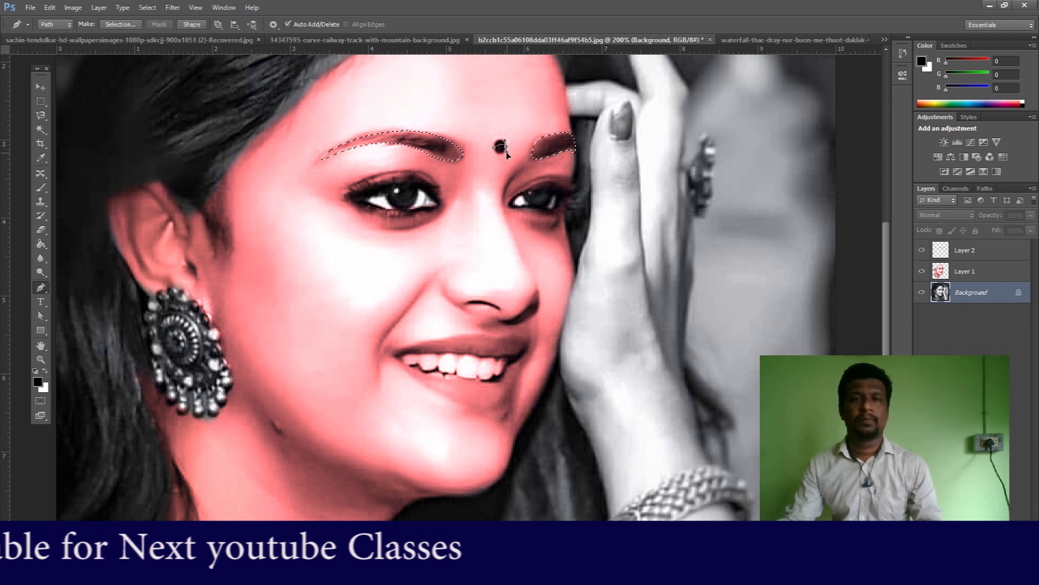
left_click_drag(514, 161, 512, 158)
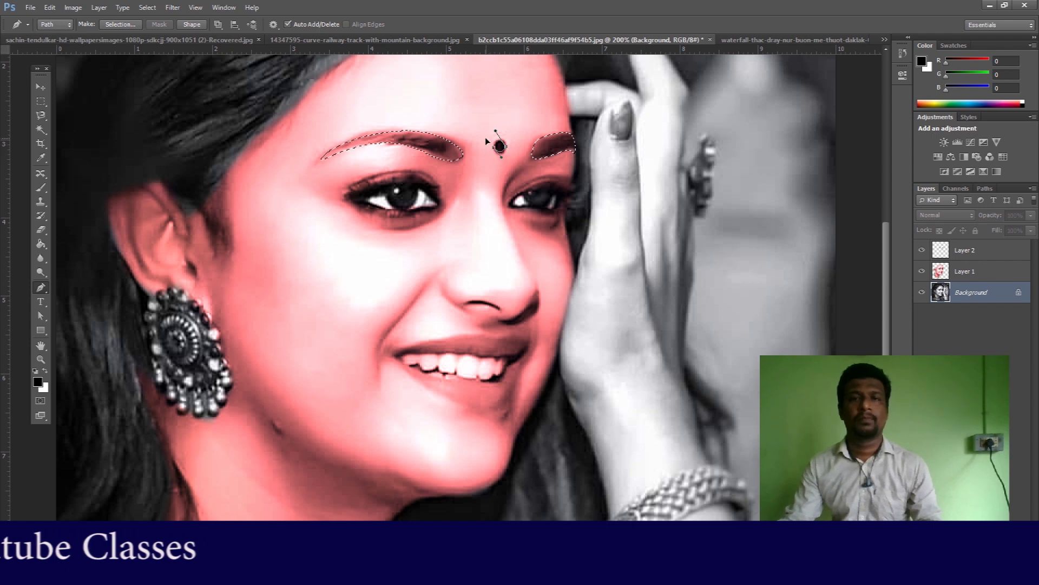
left_click(485, 139, "ctrl")
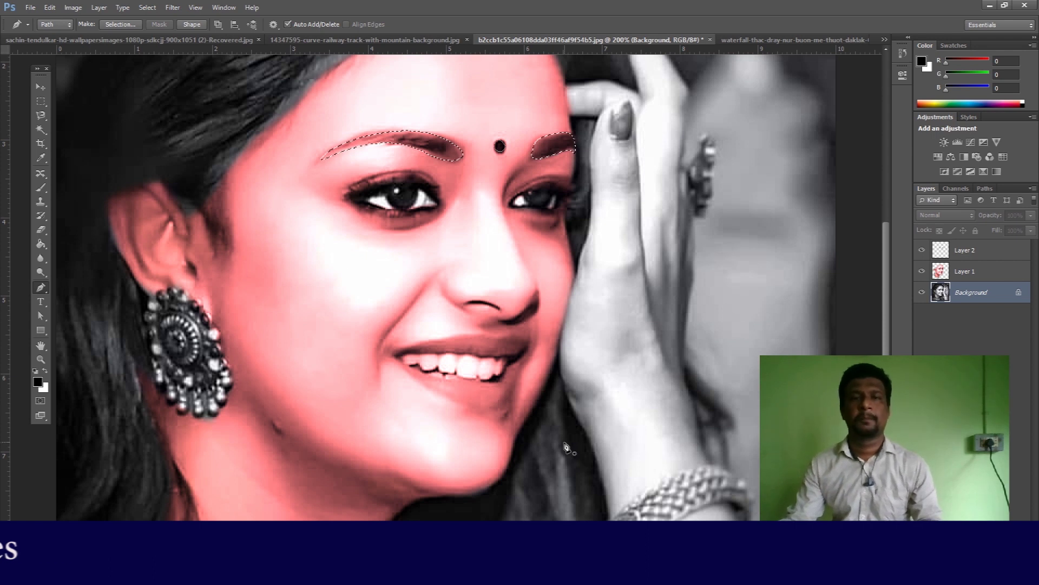
right_click(500, 148)
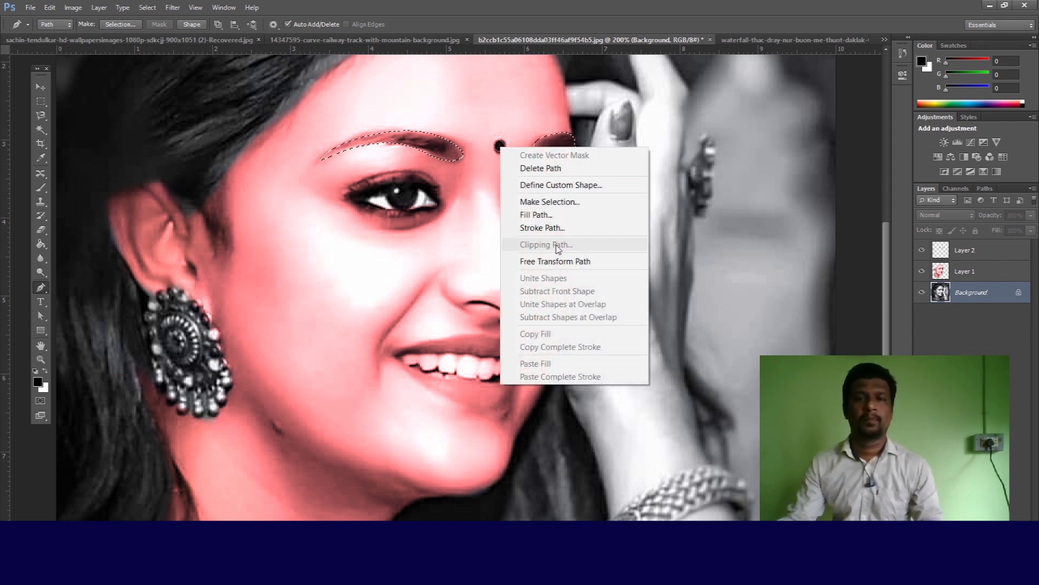
left_click(537, 203)
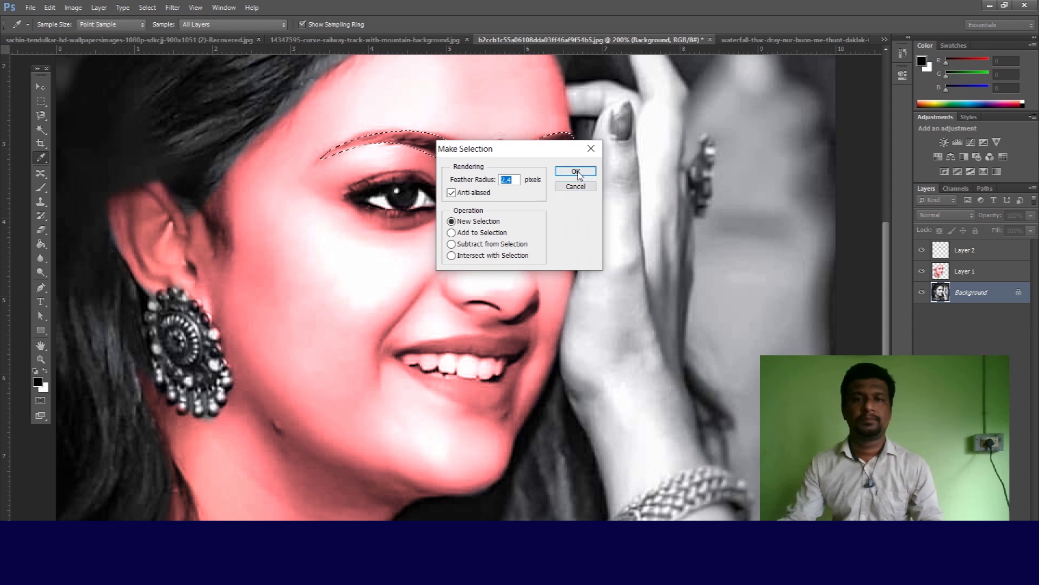
left_click(483, 232)
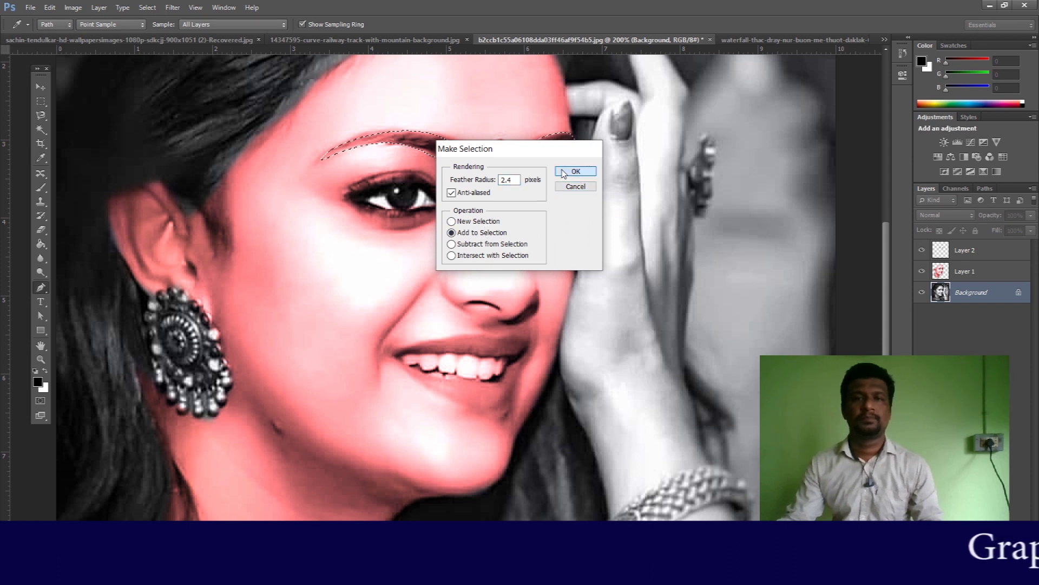
left_click(576, 171)
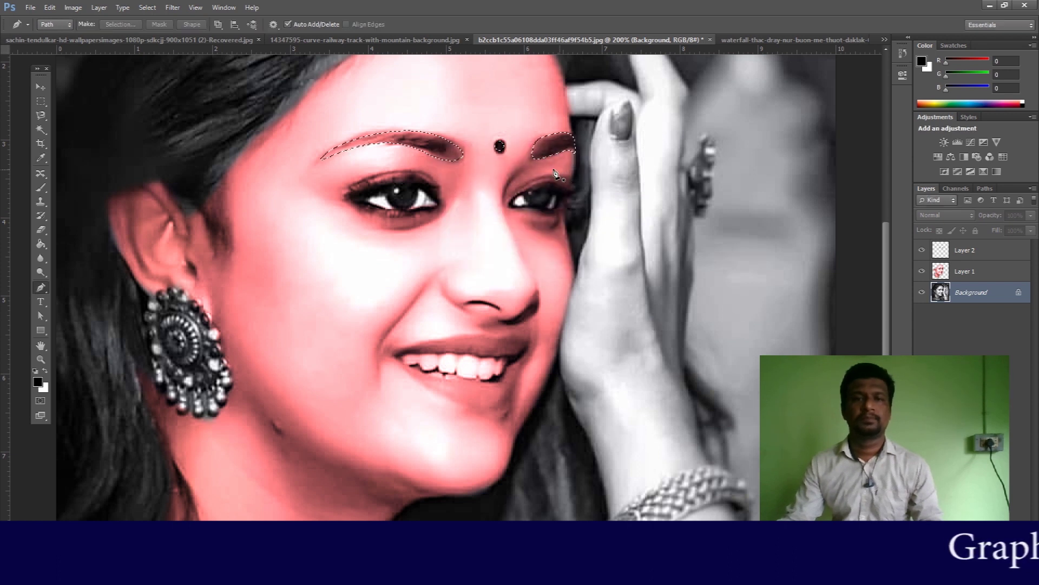
Trace a closed curved Pen path around the image's left eye.
left_click(352, 202)
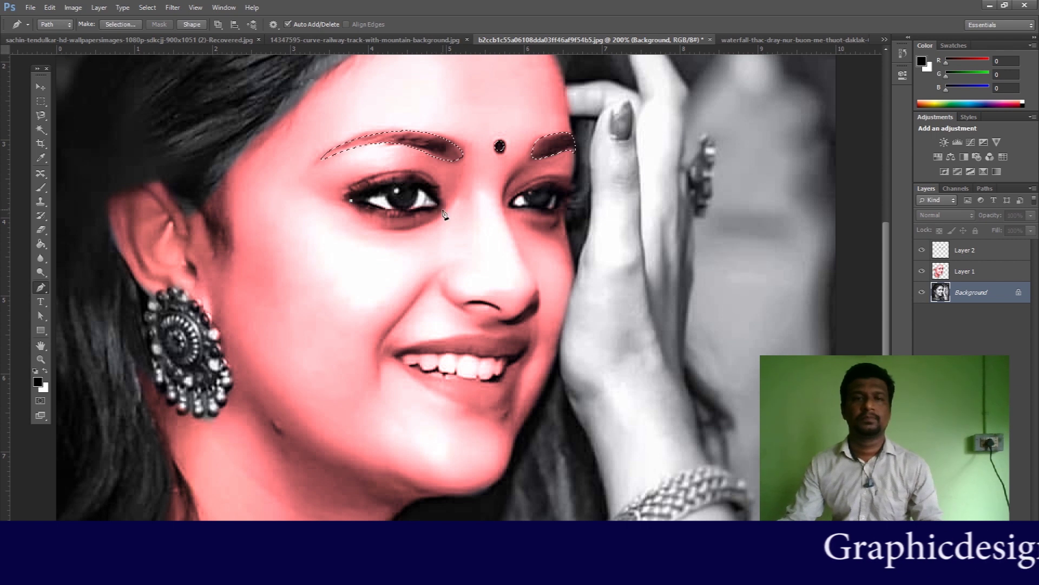
key("ctrl+z")
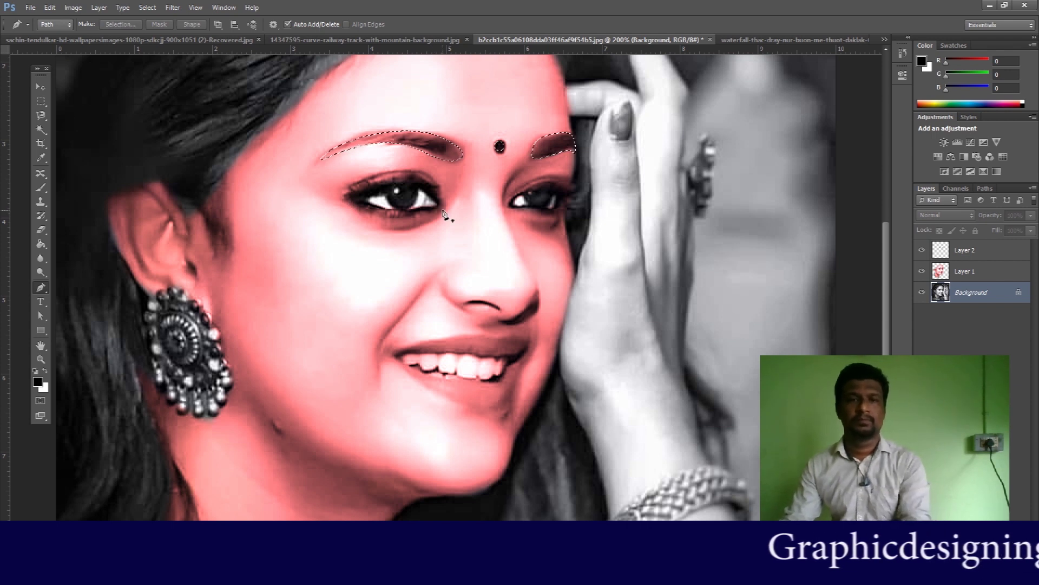
left_click(340, 195)
left_click_drag(447, 210, 465, 264)
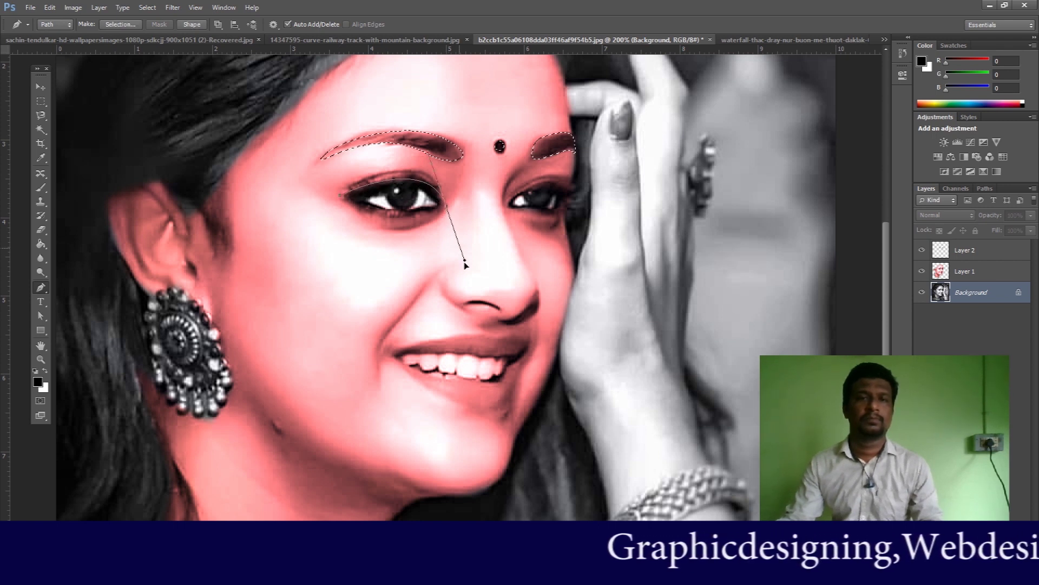
left_click(447, 209, "alt")
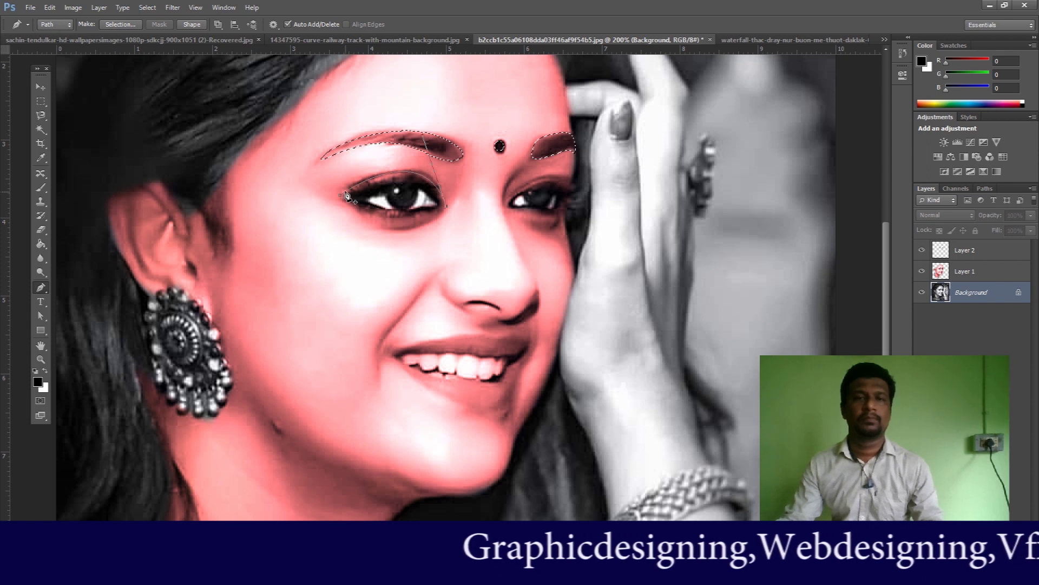
left_click_drag(345, 194, 351, 168)
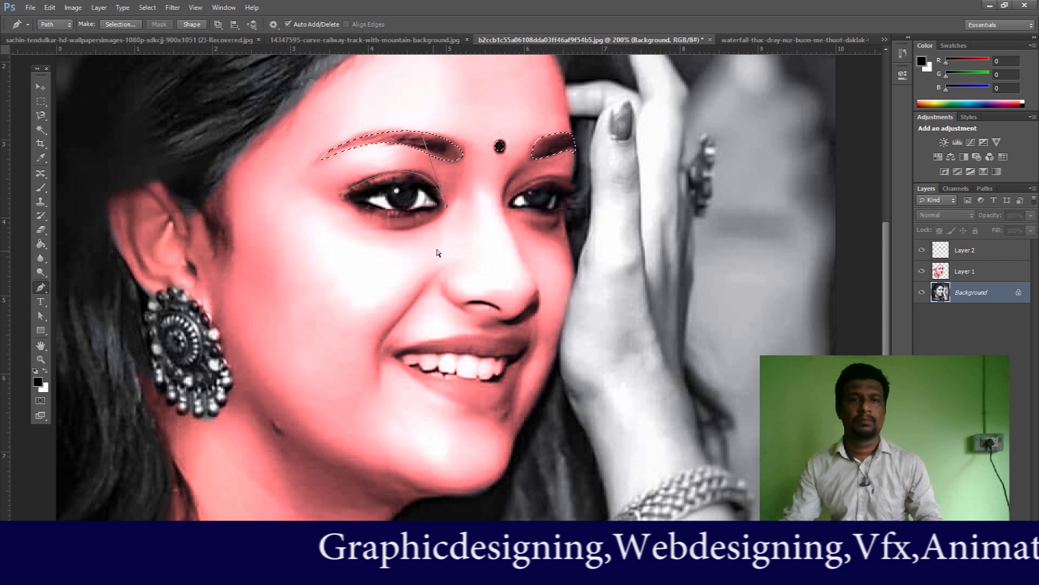
left_click_drag(447, 211, 470, 277)
left_click(447, 211, "alt")
left_click_drag(307, 150, 299, 153)
left_click(299, 154, "ctrl")
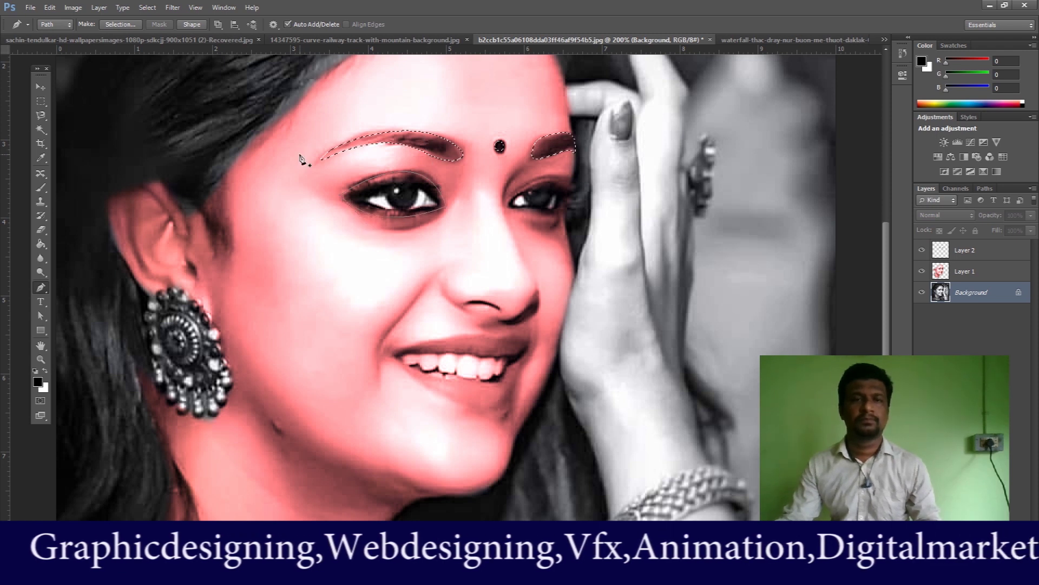
Convert the closed left-eye path into a selection, adding it to the selected eyebrows and bindi.
right_click(414, 211)
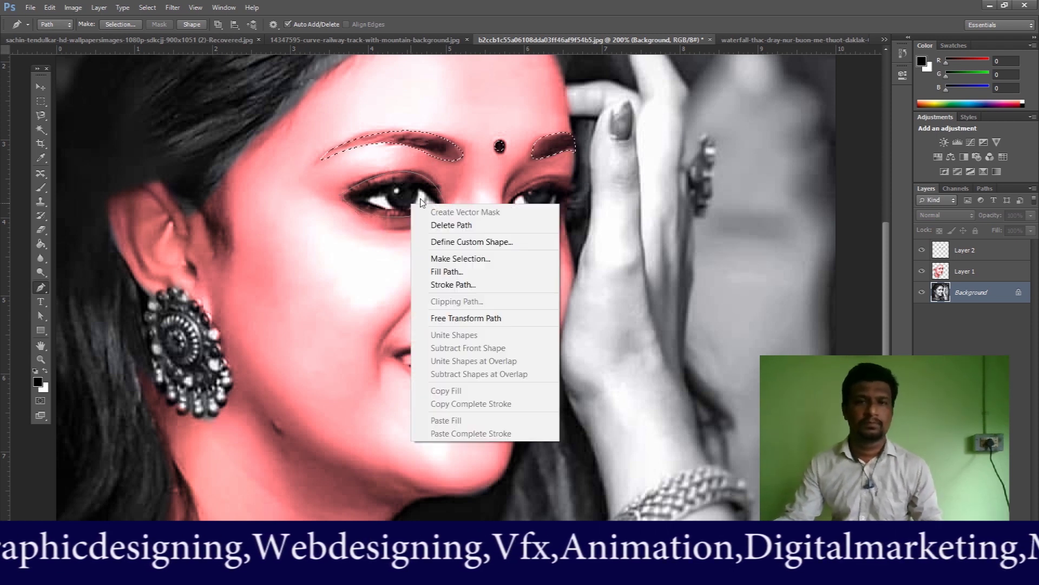
left_click(466, 258)
left_click(575, 172)
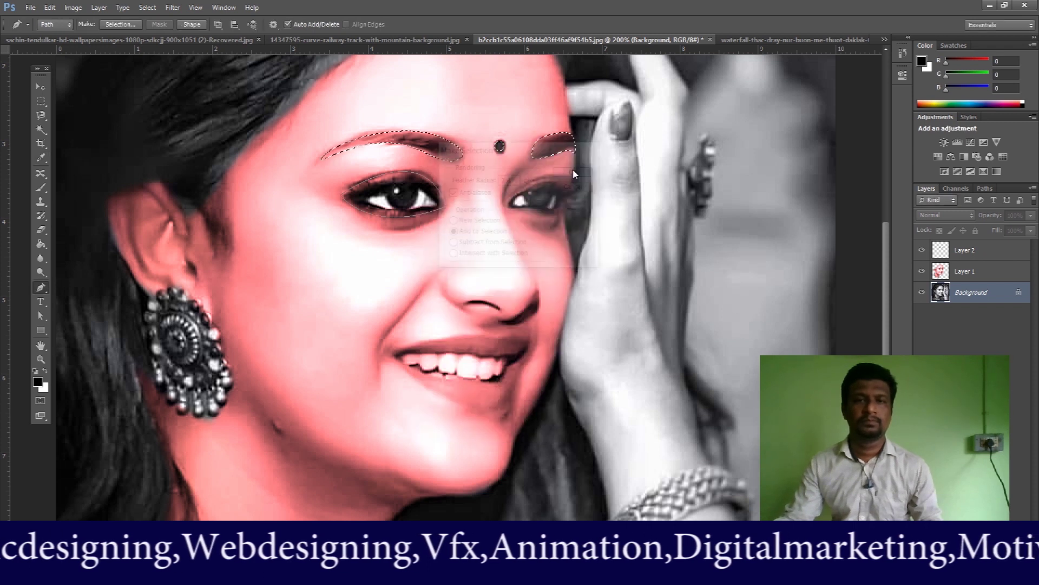
Trace a closed Pen path around the image's right eye and add it to the existing selection.
left_click(511, 205)
left_click(568, 201)
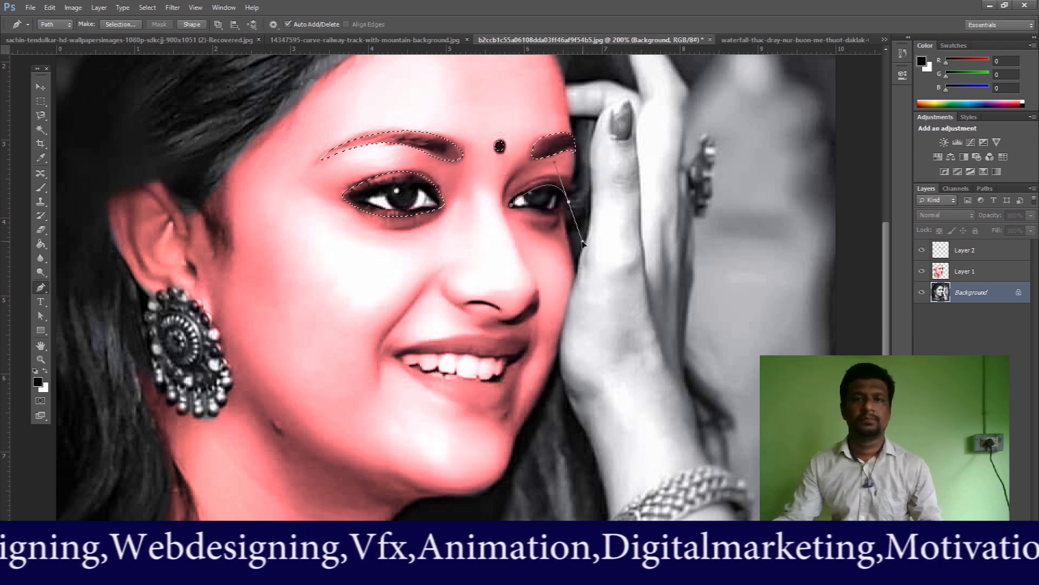
left_click_drag(571, 187, 599, 206)
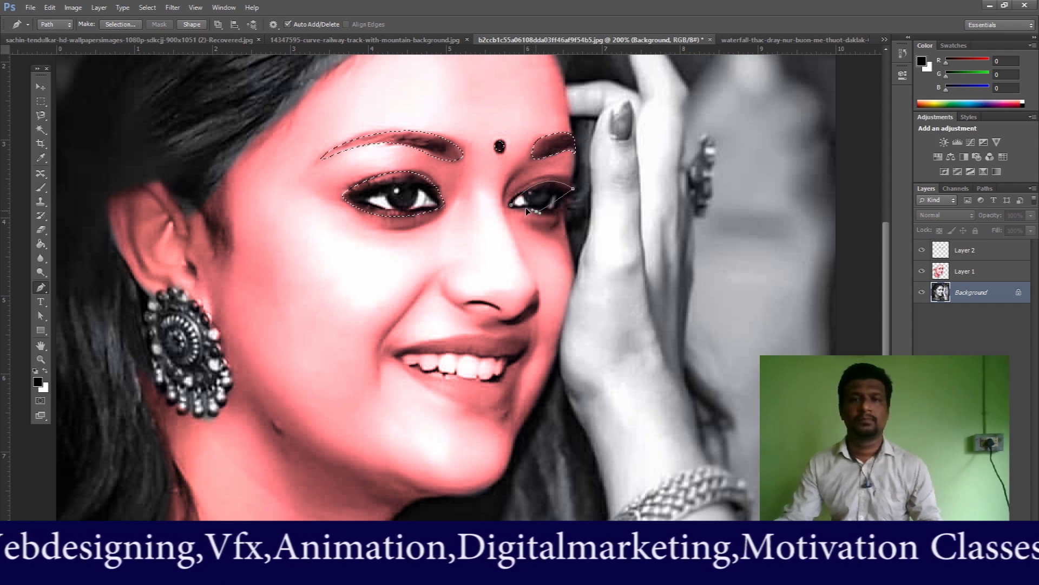
left_click_drag(513, 204, 540, 216)
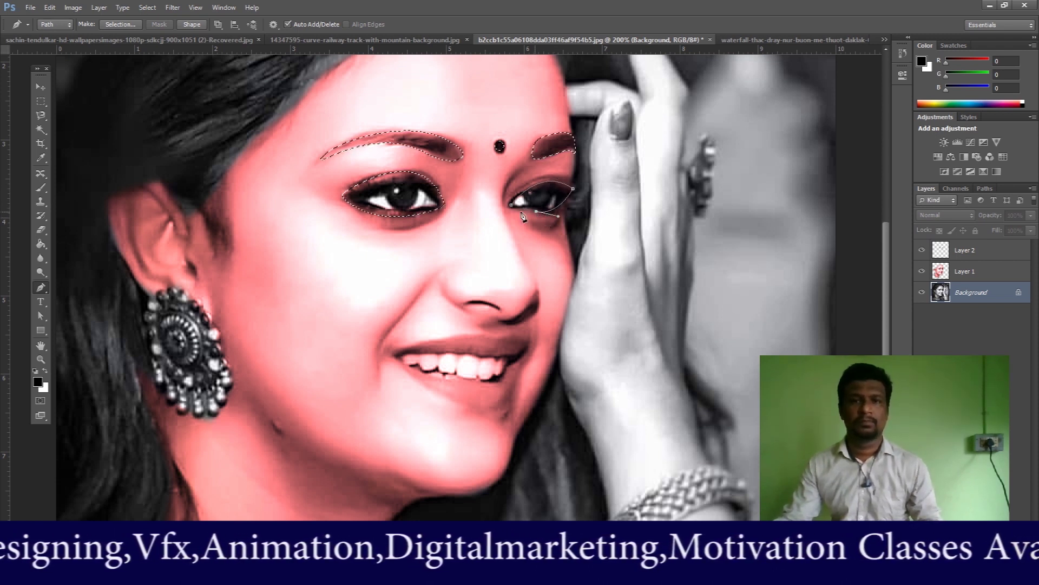
right_click(531, 203)
left_click(558, 262)
left_click(452, 232)
key("Return")
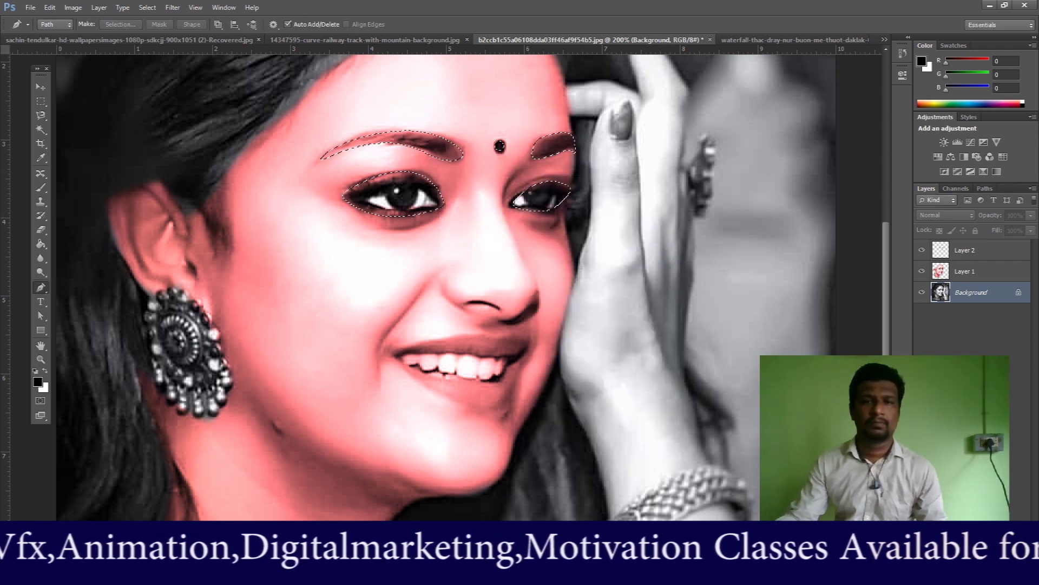
Trace a closed Pen path around the upper lip and add it to the existing selection with a 2.4-pixel feather.
left_click(392, 350)
left_click(458, 340)
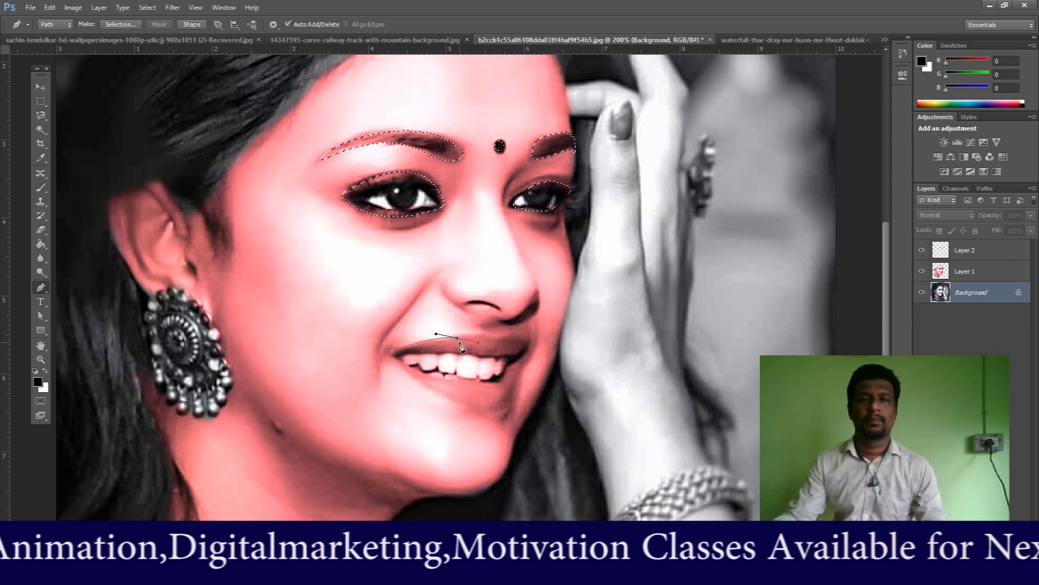
left_click_drag(509, 340, 518, 352)
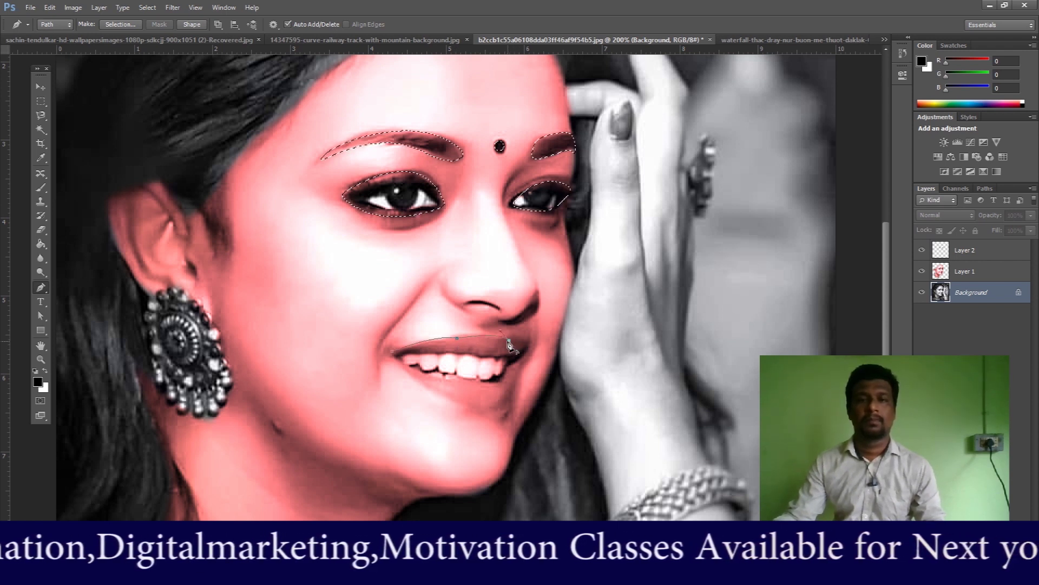
left_click(527, 338)
left_click(517, 359)
left_click_drag(394, 352, 384, 368)
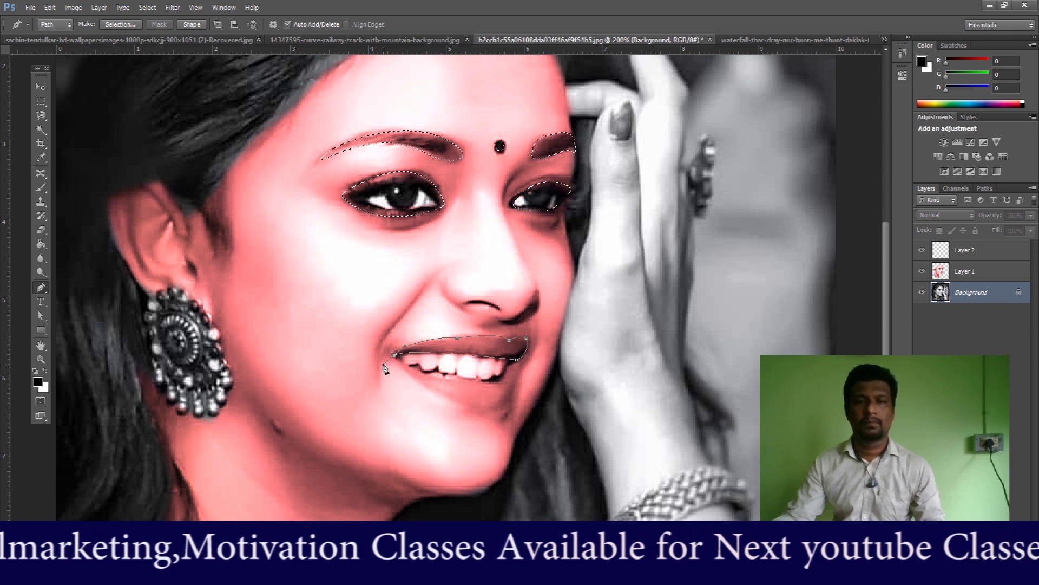
right_click(506, 355)
left_click(552, 167)
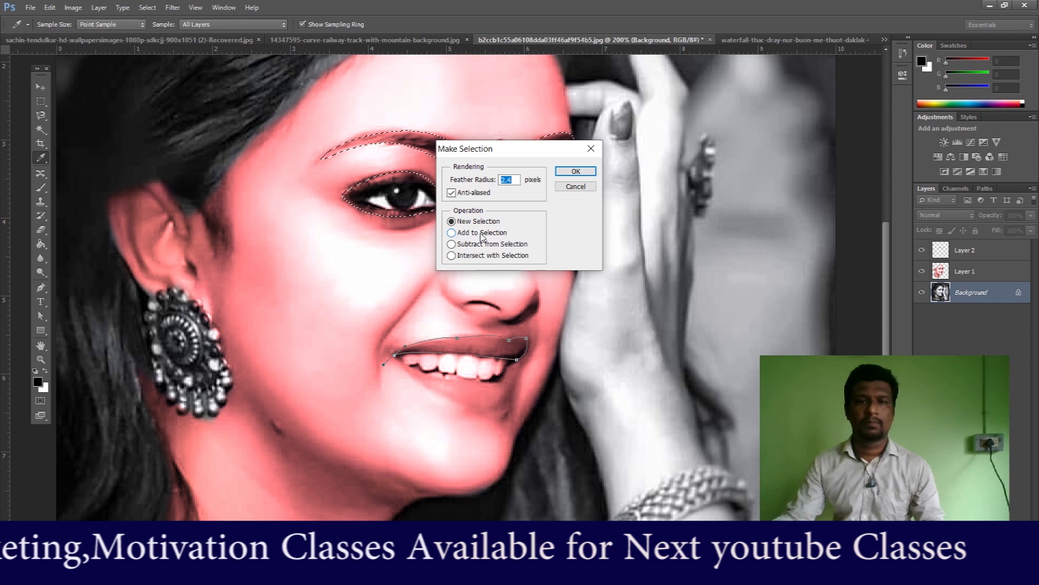
left_click(571, 172)
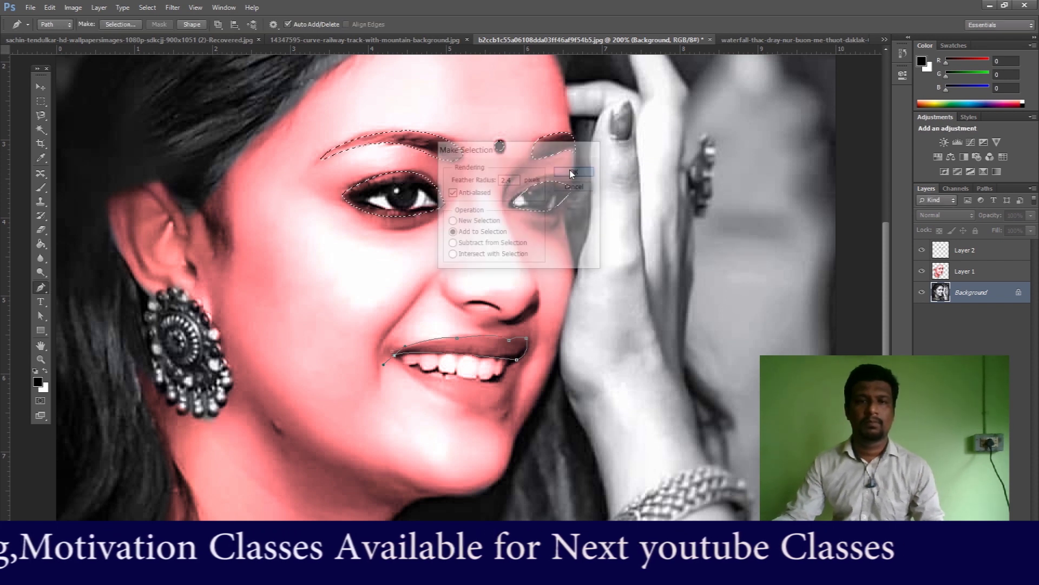
key("ctrl+h")
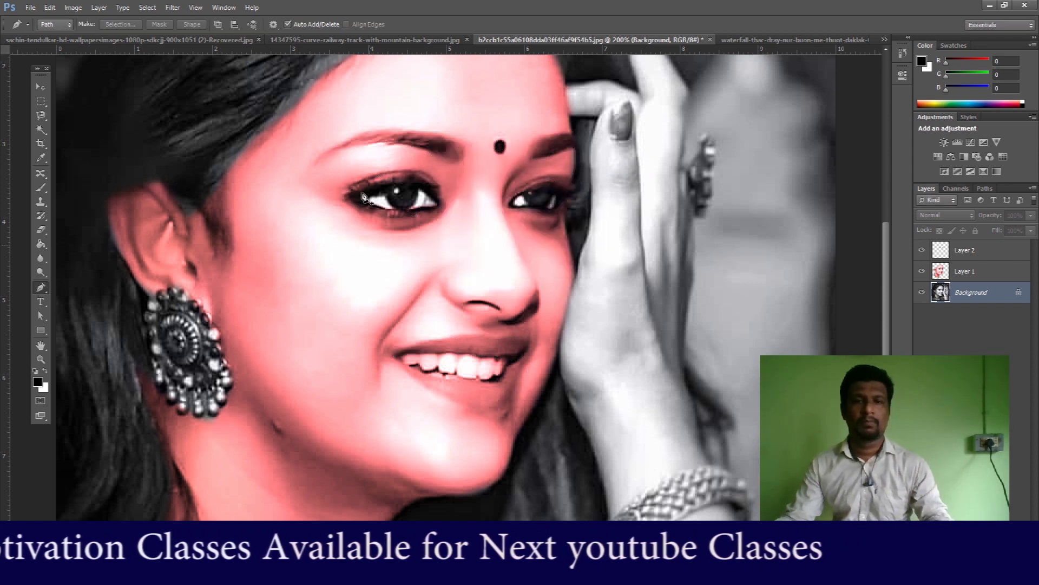
left_click(99, 8)
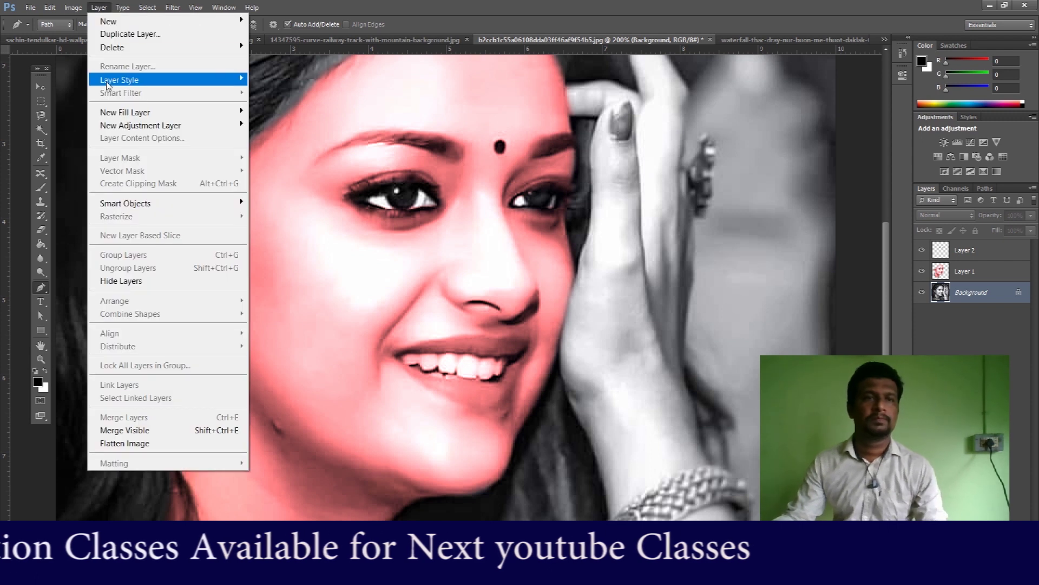
mouse_move(227, 22)
left_click(319, 84)
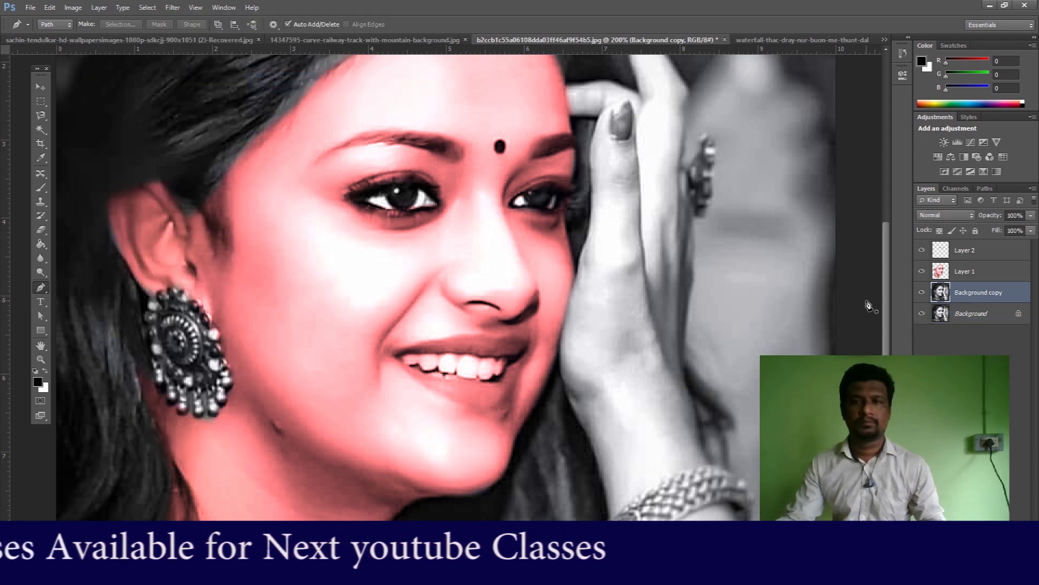
key("ctrl+z")
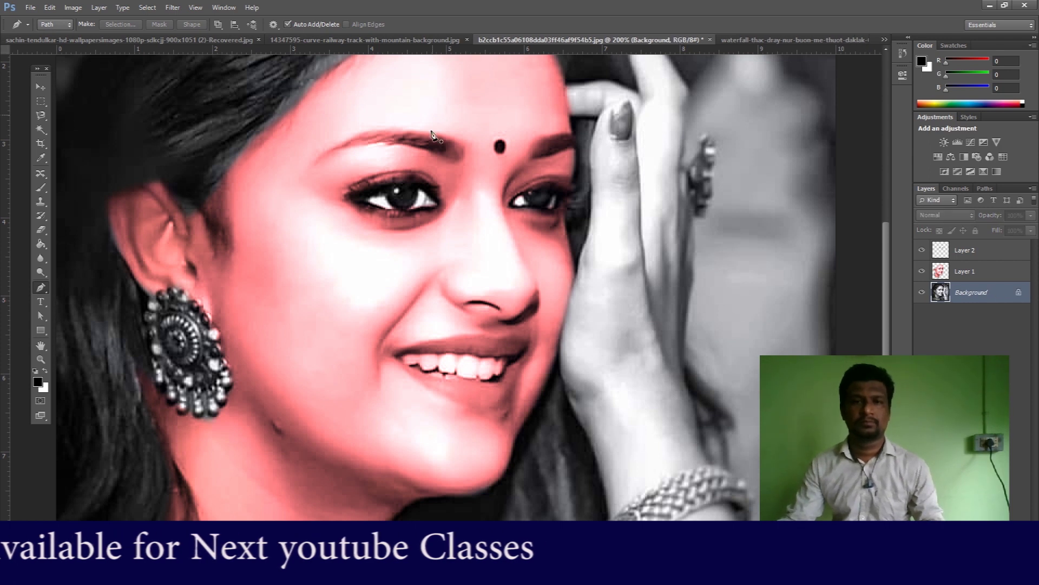
key("ctrl+Return")
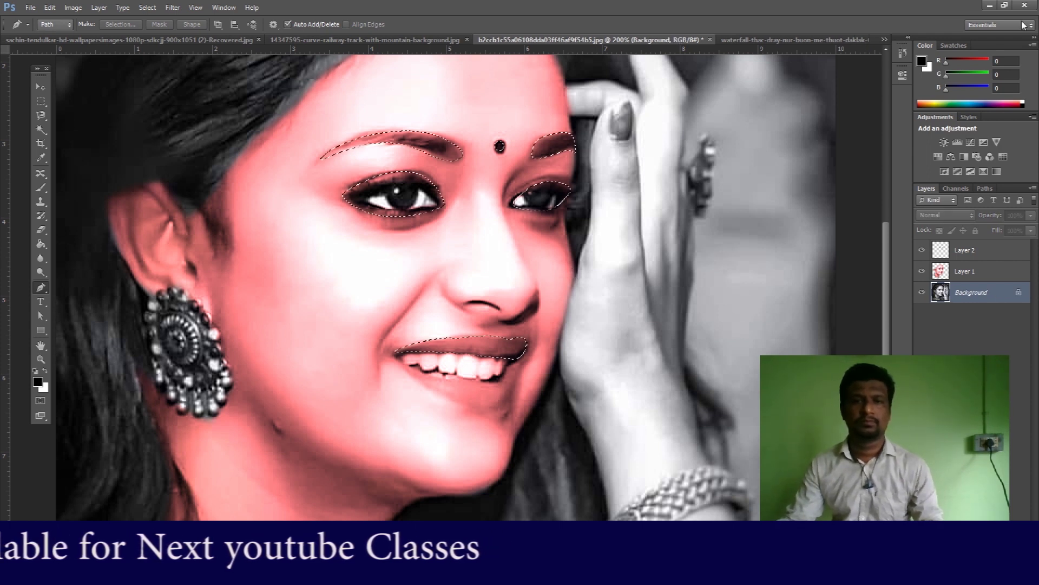
Copy the selected eyebrows, bindi, eyes and upper lip from the Background onto a new layer with Layer Via Copy.
left_click(99, 7)
mouse_move(108, 22)
left_click(319, 83)
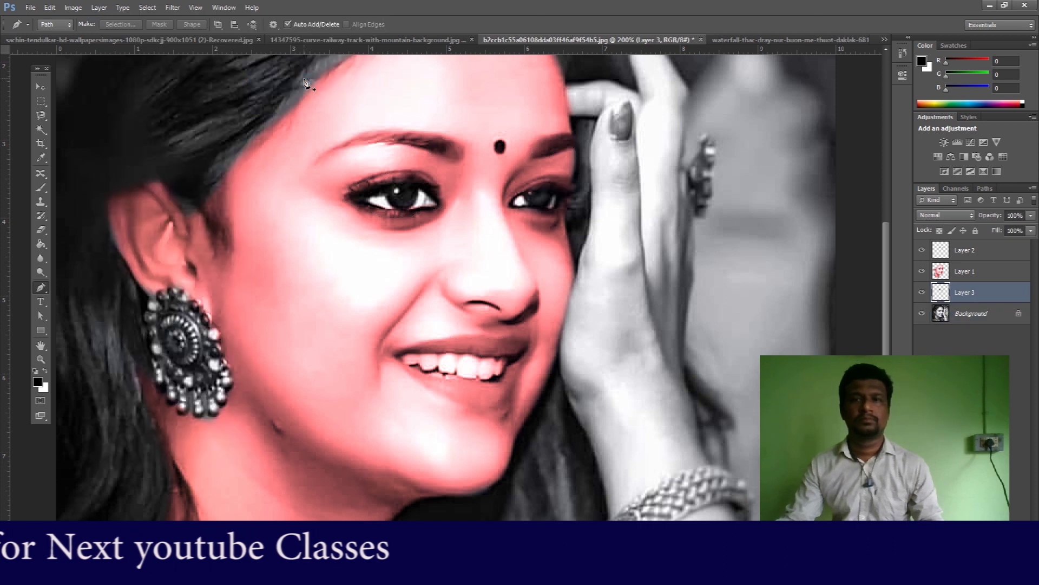
Move Layer 3 above Layer 1 and trace a closed Pen path around the upper lip with the Background active.
left_click_drag(972, 295, 970, 259)
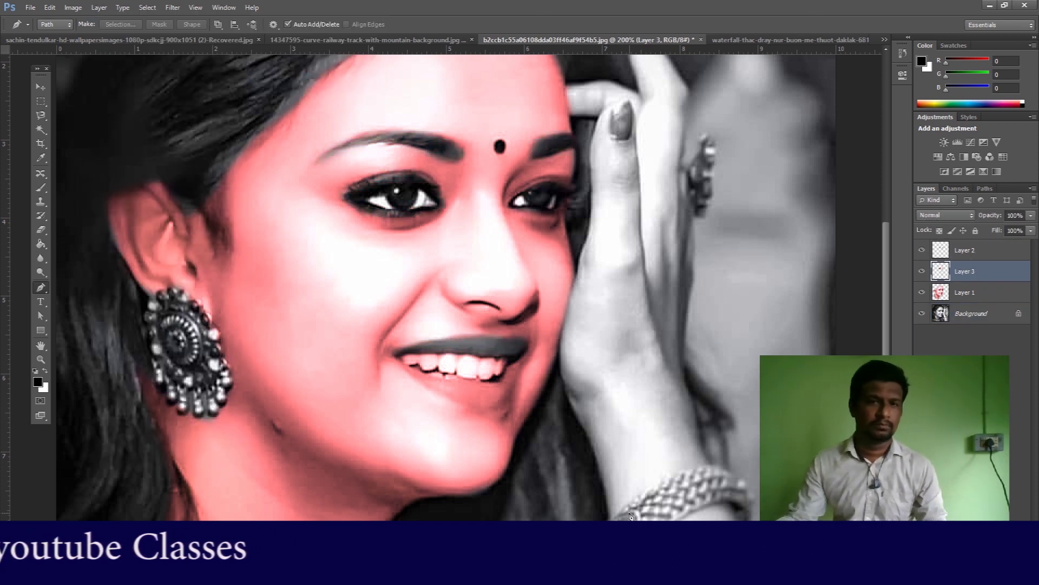
left_click(975, 313)
left_click(393, 354)
left_click_drag(538, 358, 540, 357)
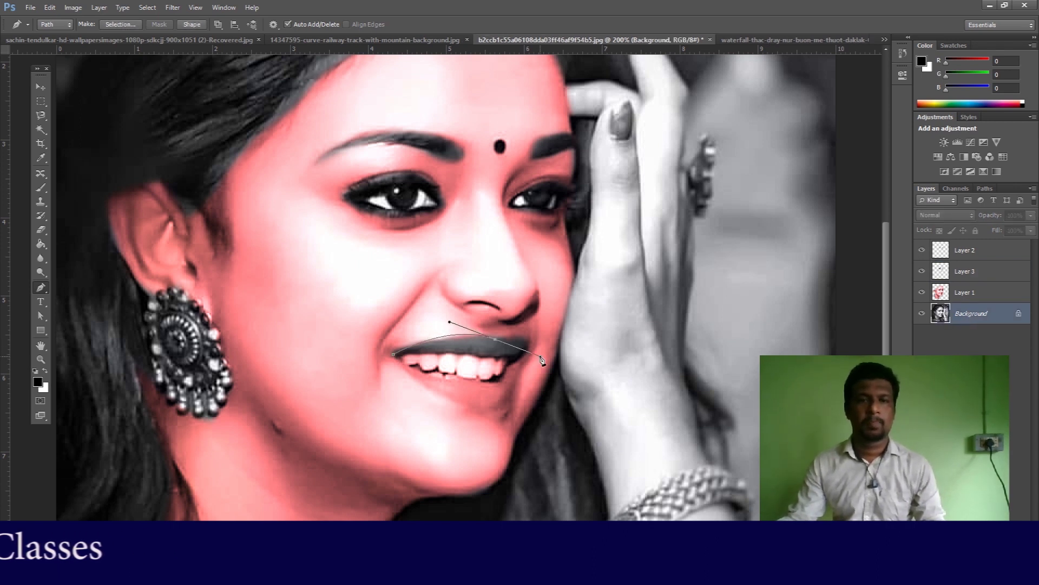
key("ctrl+z")
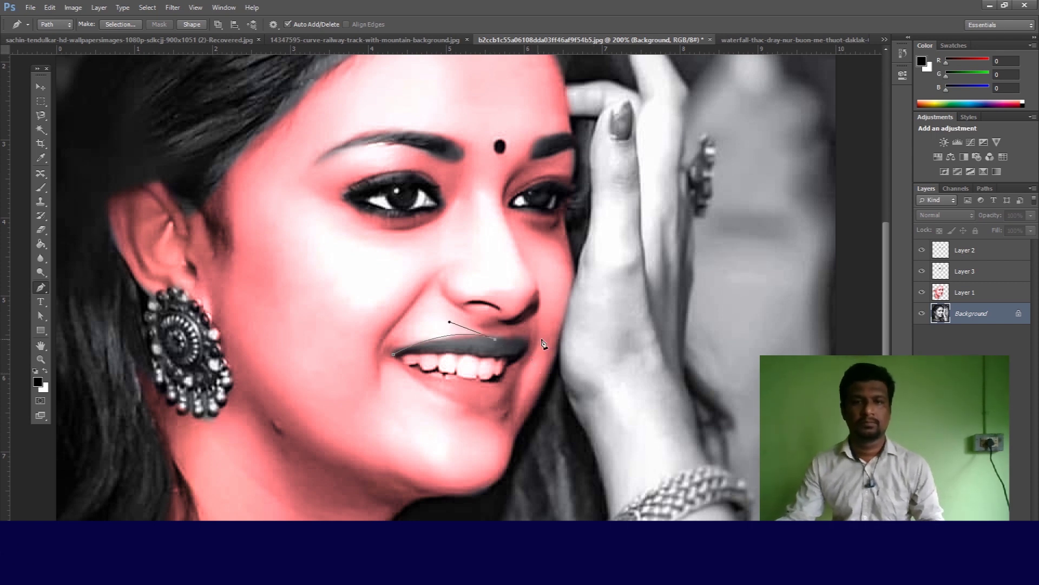
left_click_drag(484, 358, 450, 355)
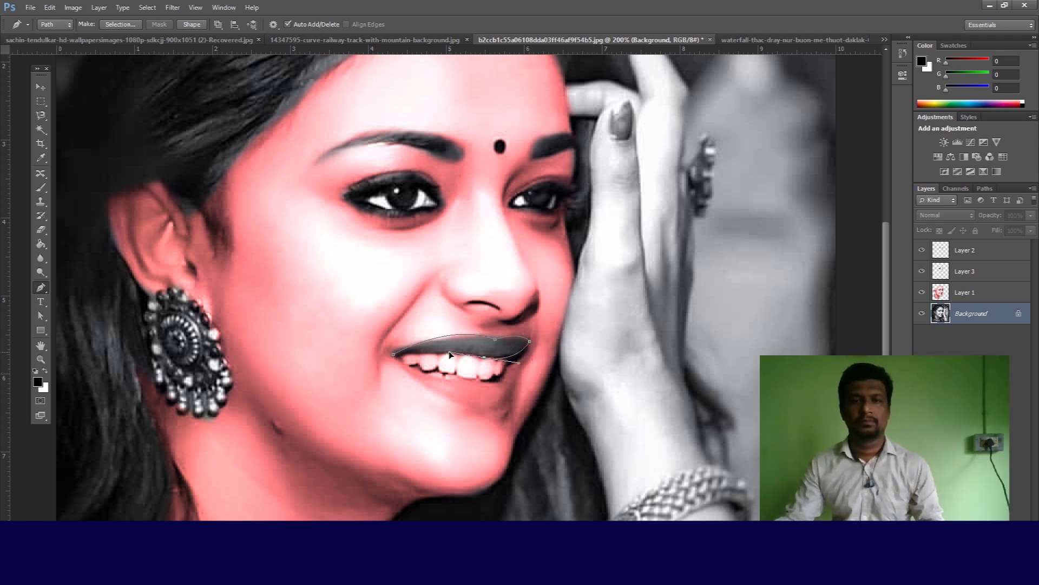
left_click(395, 355)
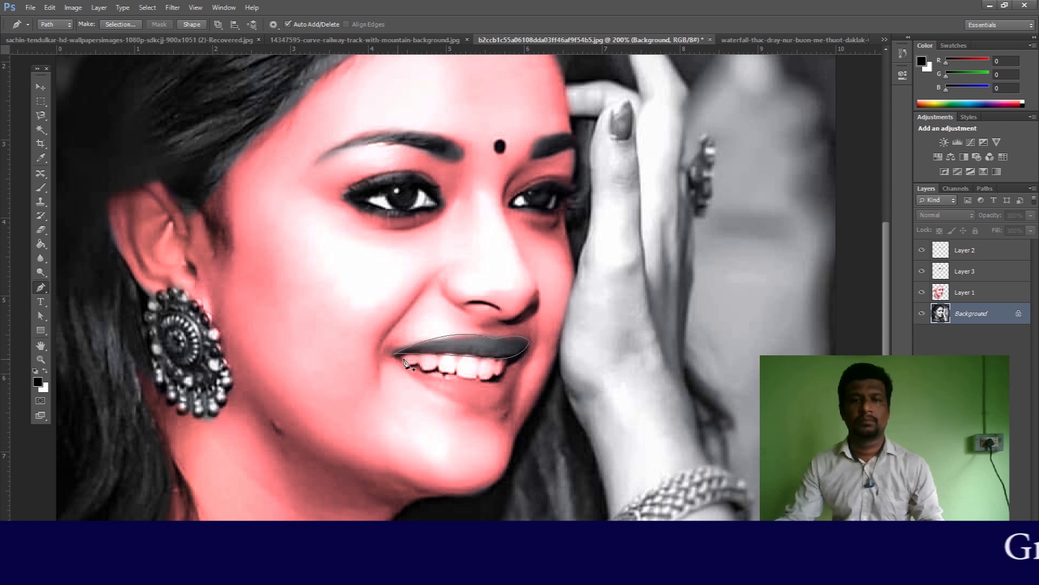
Convert the upper-lip path into a new selection with a 2.4-pixel feather.
right_click(492, 347)
left_click(563, 162)
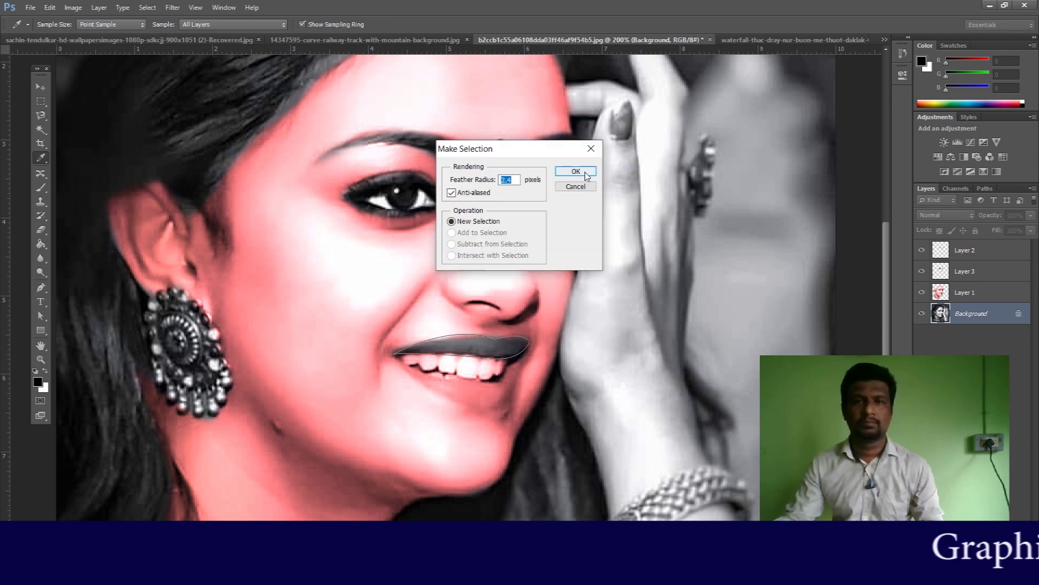
left_click(585, 174)
Trace a closed Pen path around the lower lip and add it to the upper-lip selection with a 2.4-pixel feather.
left_click_drag(512, 367, 529, 331)
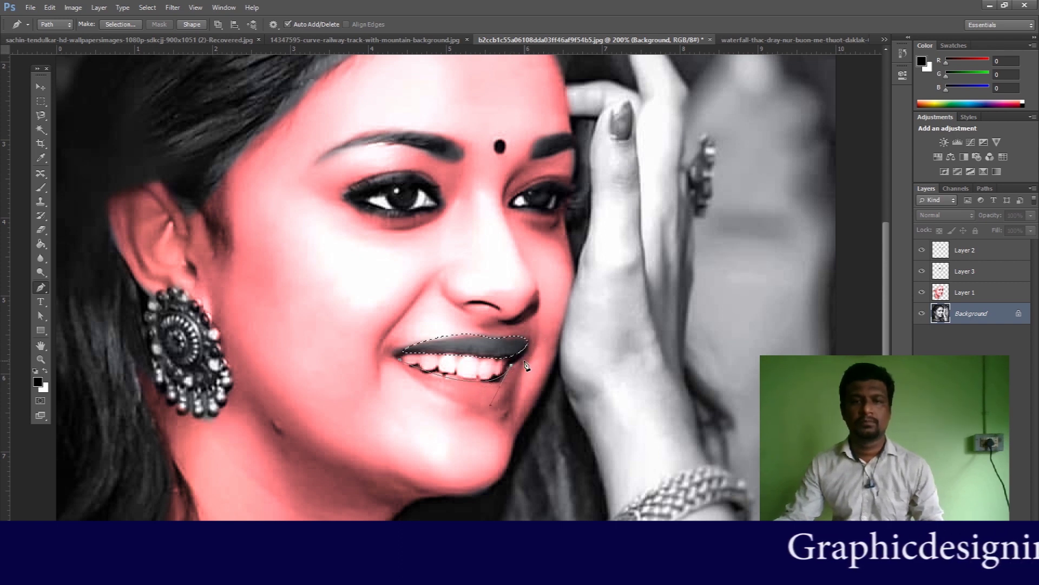
left_click(498, 397)
left_click(478, 403)
left_click(437, 395)
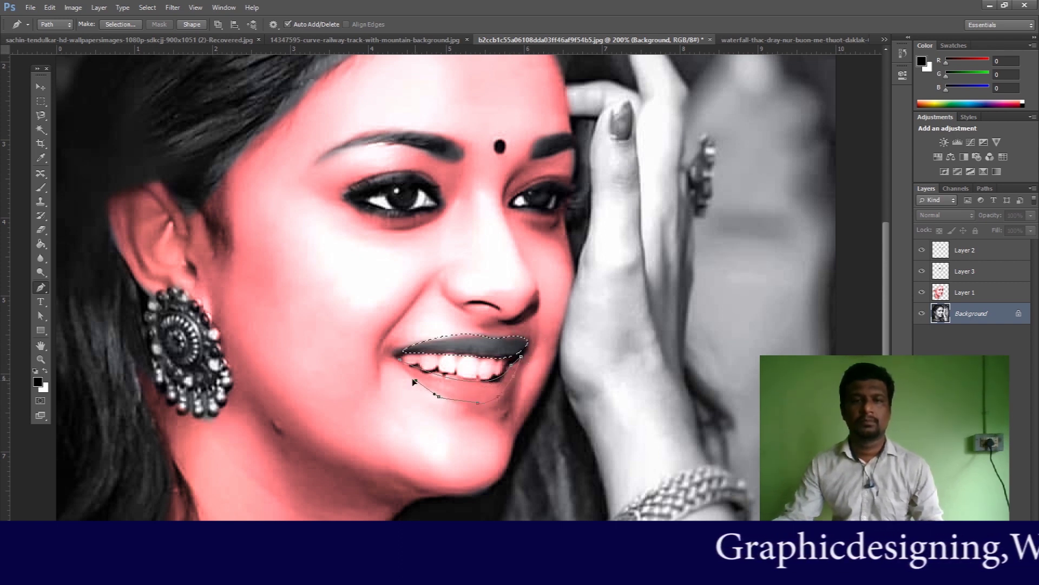
right_click(445, 388)
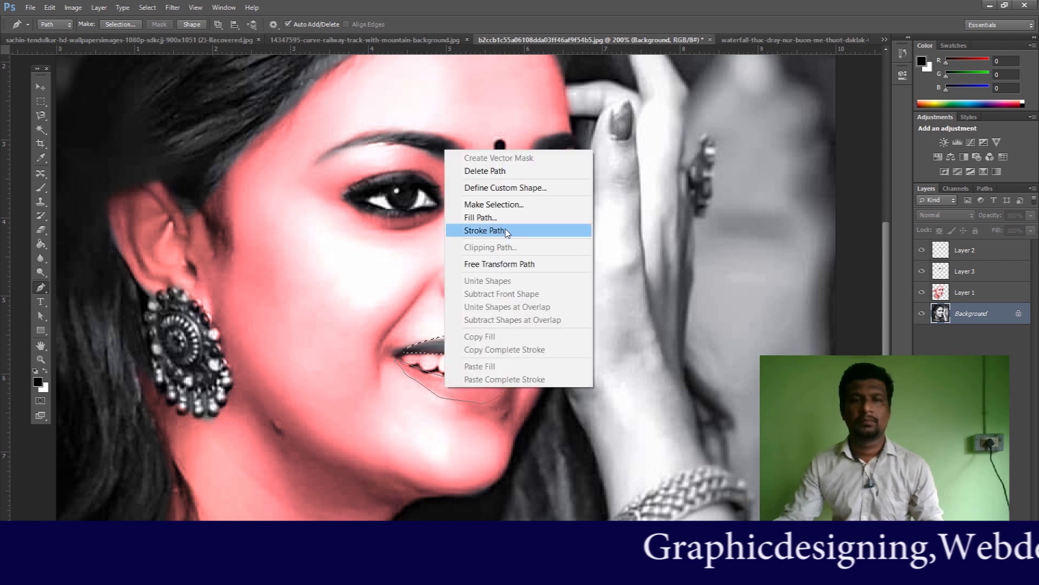
left_click(495, 204)
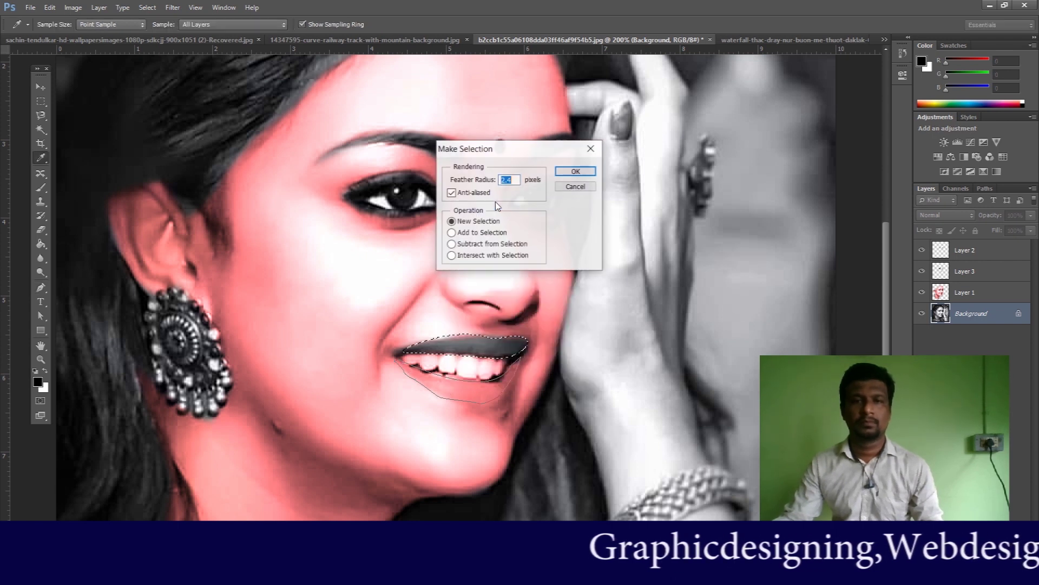
left_click(483, 232)
left_click(576, 171)
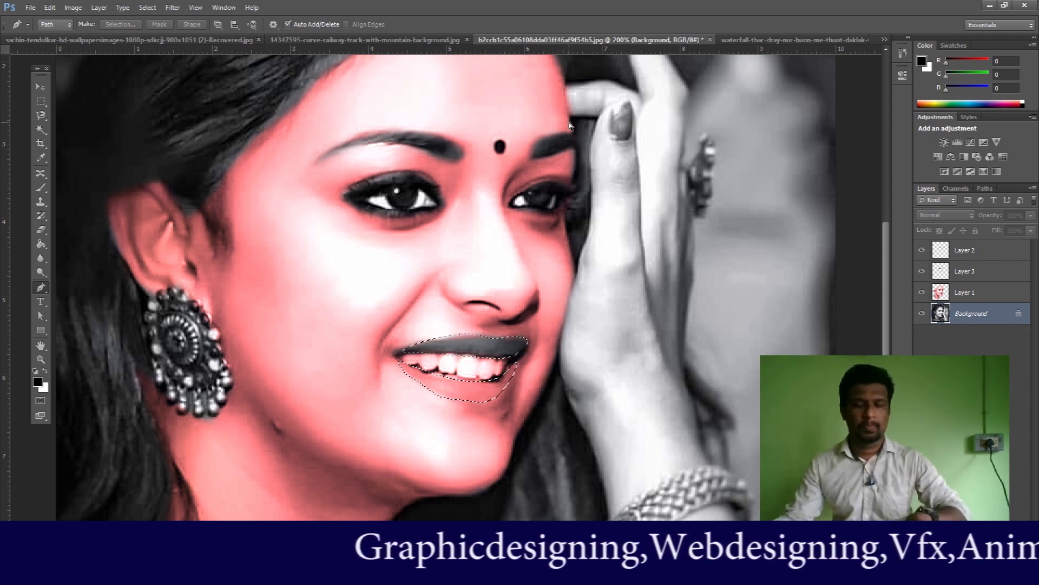
Copy the selected lips from the Background with Layer Via Copy and move the new layer above Layer 2.
left_click(100, 7)
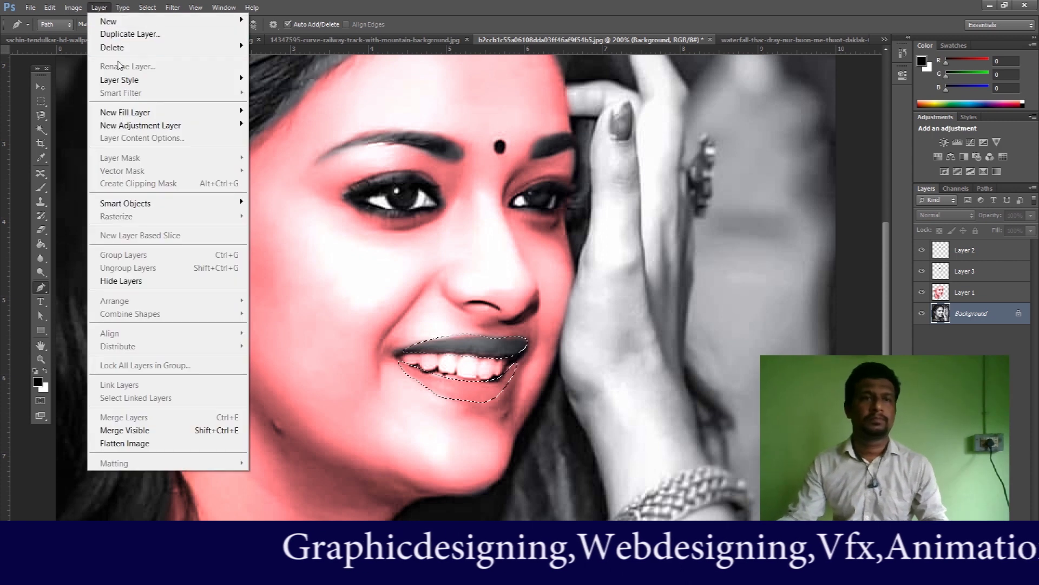
mouse_move(118, 79)
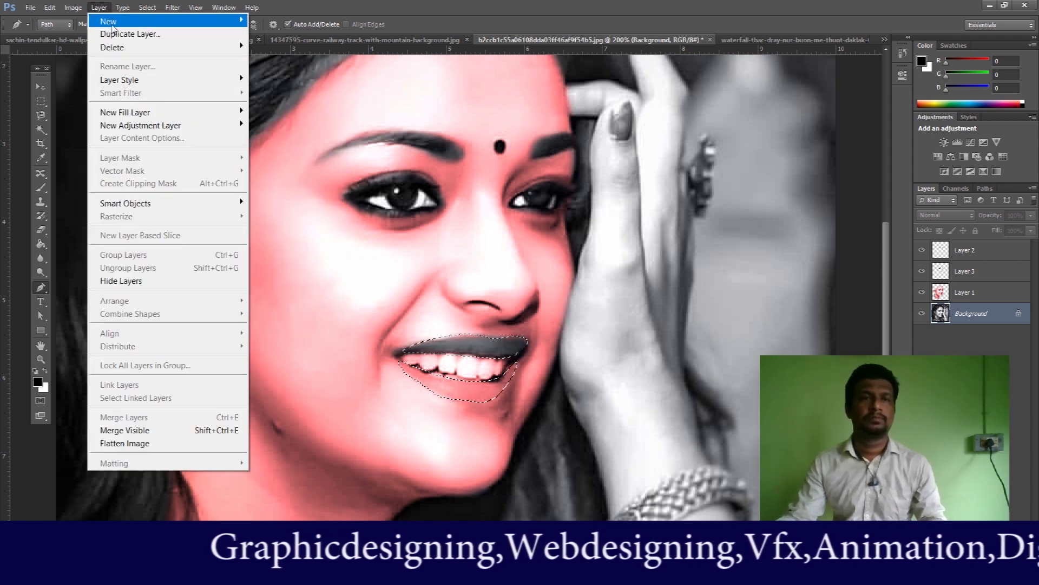
mouse_move(173, 21)
left_click(300, 79)
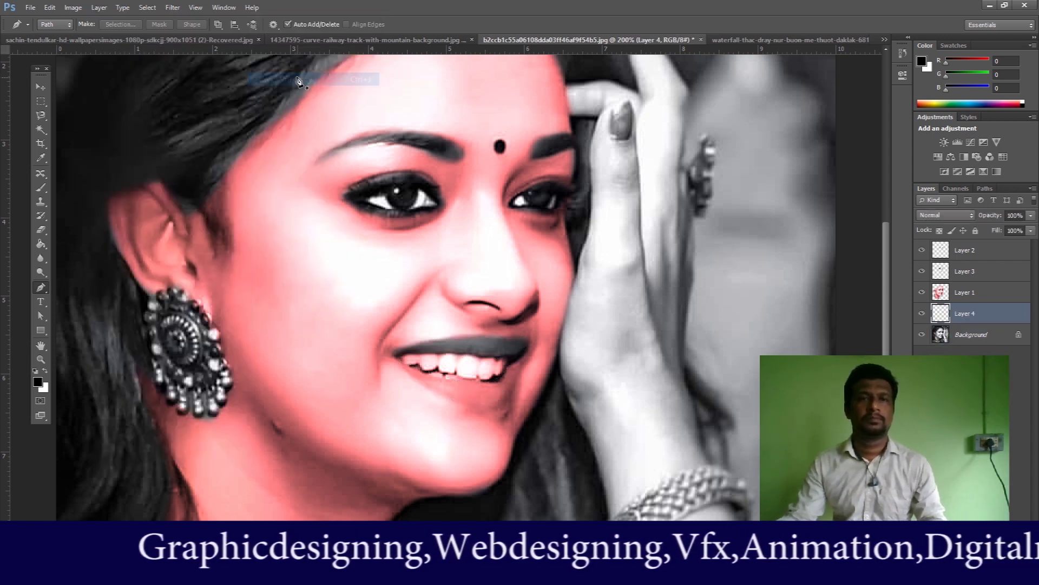
left_click_drag(959, 317, 961, 246)
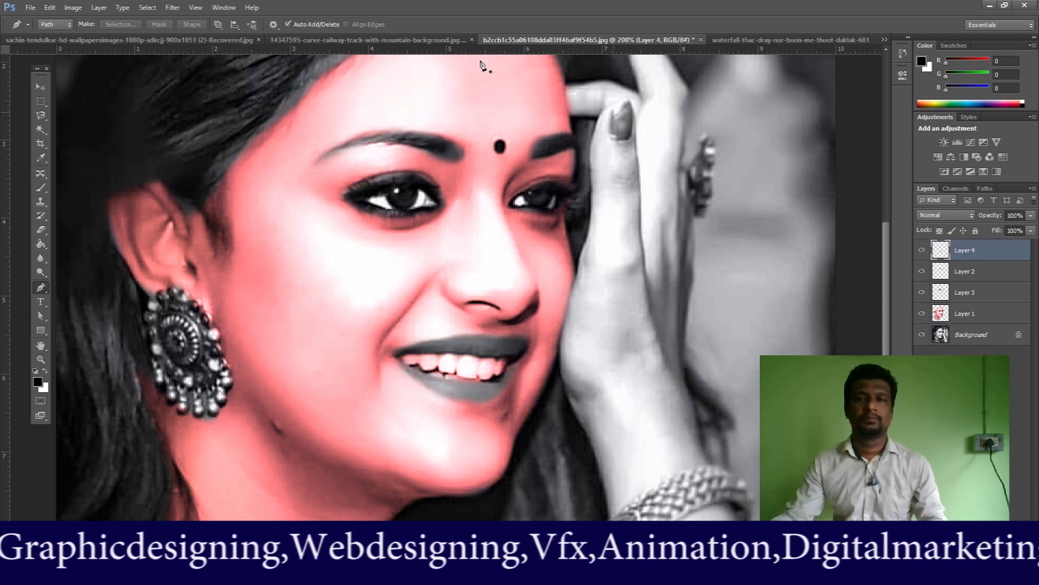
Tint the copied lips red with Channel Mixer, setting the Red output to Red +128, Green +21, Blue +96 and Constant +12.
left_click(67, 12)
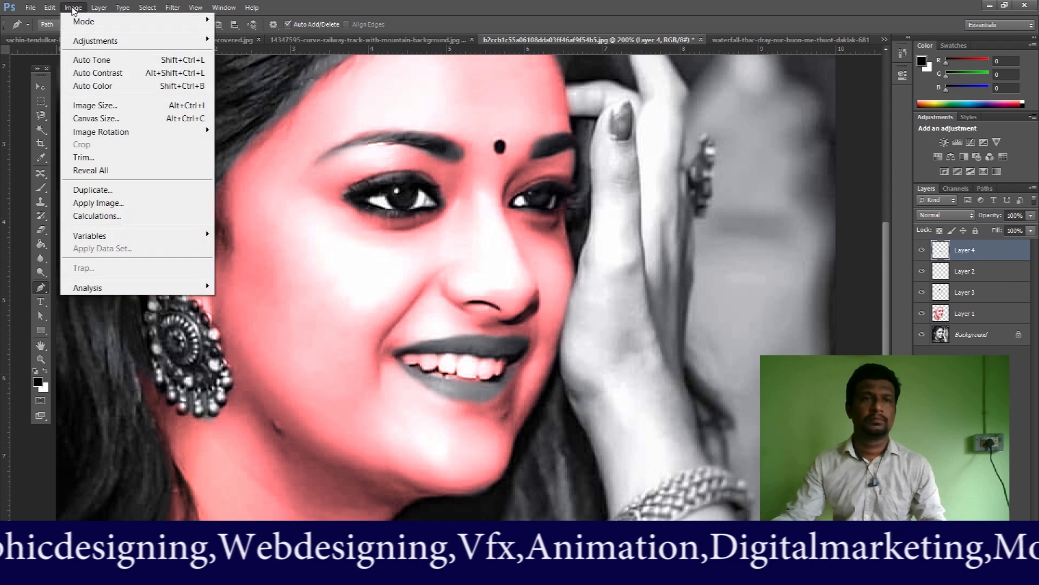
mouse_move(108, 42)
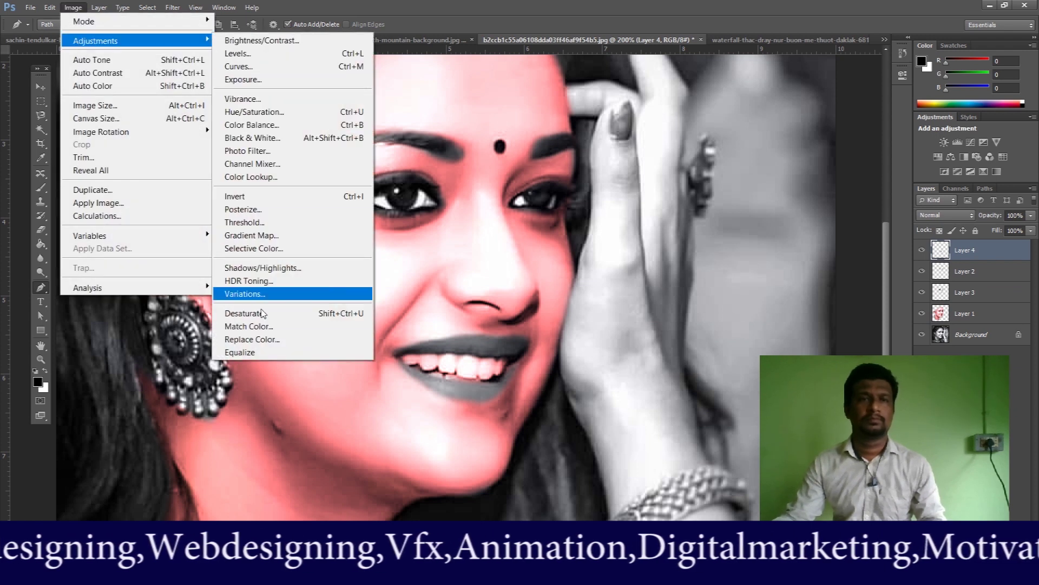
left_click(248, 164)
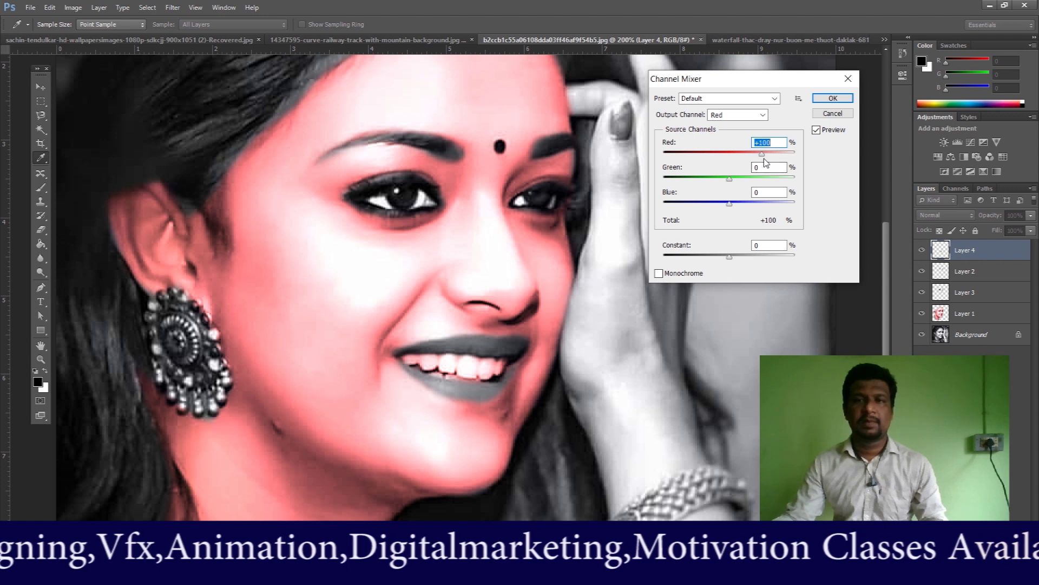
left_click_drag(762, 157, 781, 190)
left_click_drag(742, 157, 760, 159)
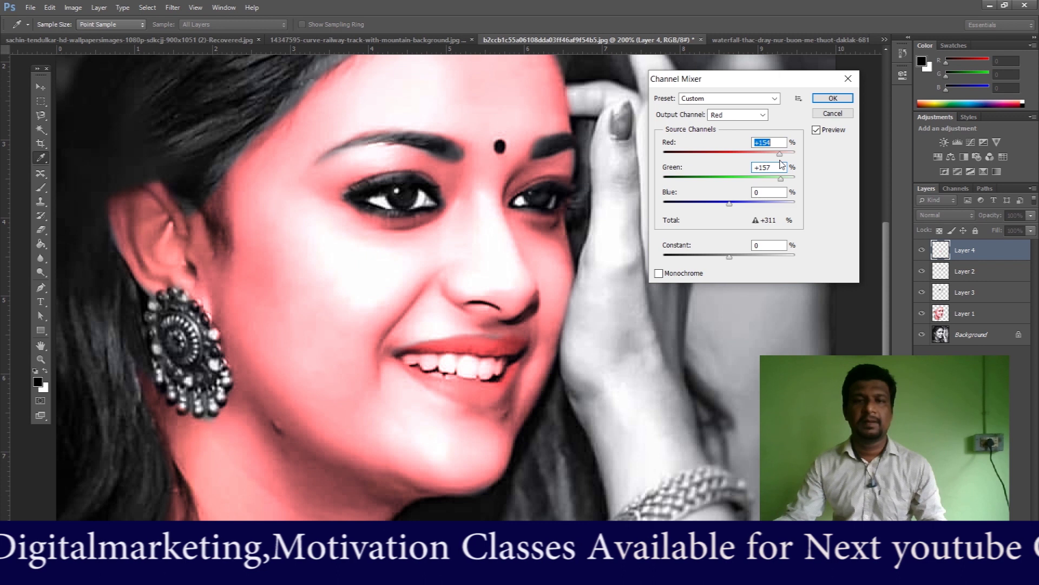
mouse_move(729, 204)
left_mouse_down()
mouse_move(704, 205)
mouse_move(767, 211)
mouse_move(760, 181)
mouse_move(737, 189)
left_mouse_up()
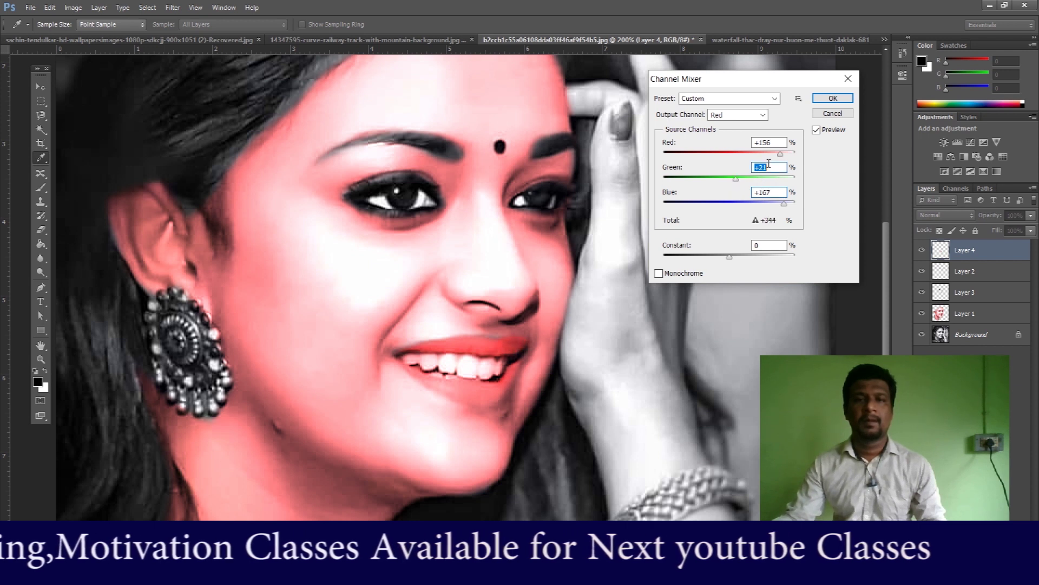
left_click_drag(780, 154, 771, 156)
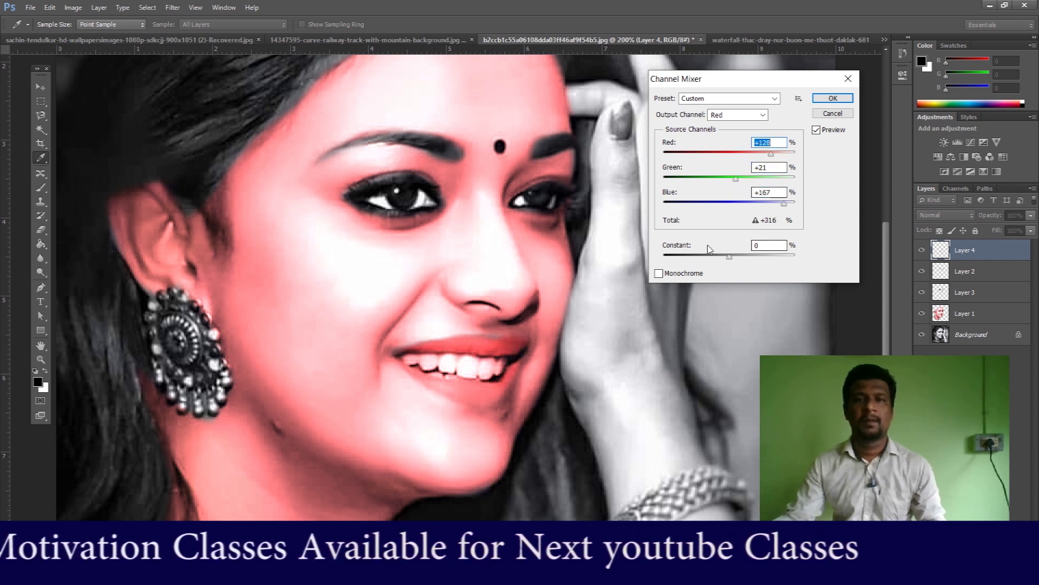
mouse_move(735, 258)
left_mouse_down()
mouse_move(758, 261)
mouse_move(726, 260)
mouse_move(735, 263)
left_mouse_up()
left_click_drag(789, 206, 760, 210)
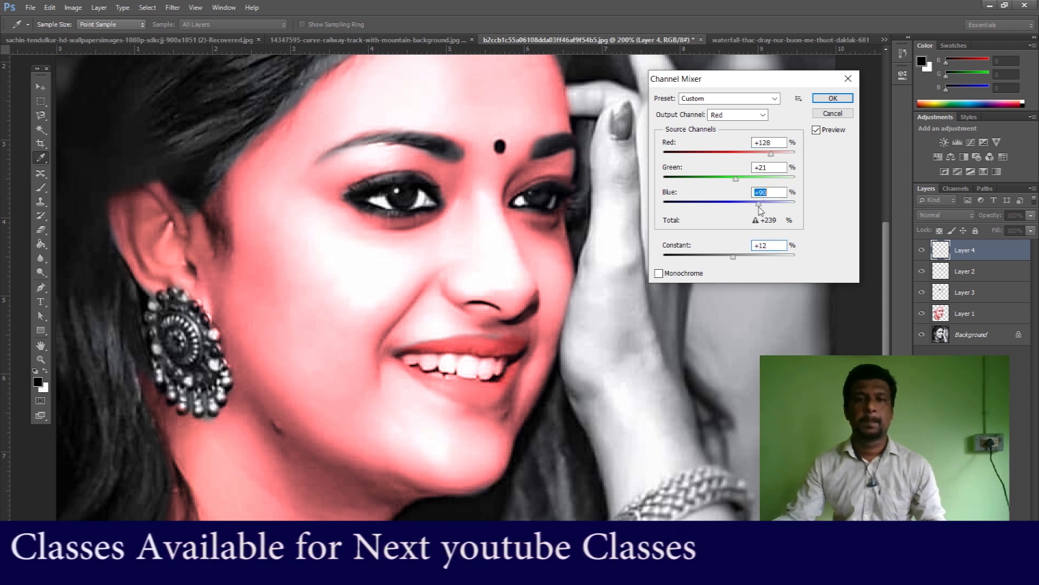
left_click(830, 100)
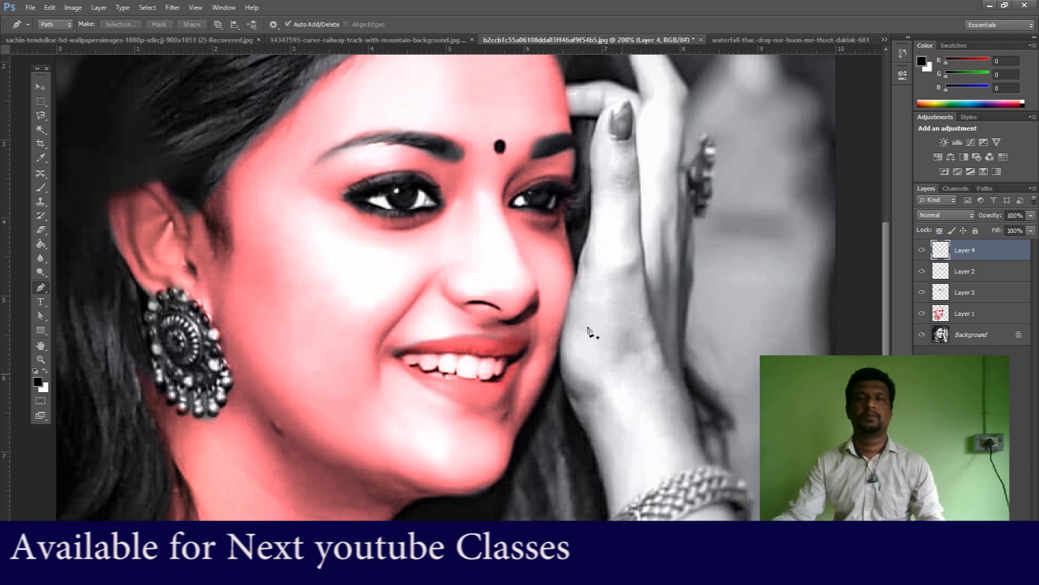
key("ctrl+minus")
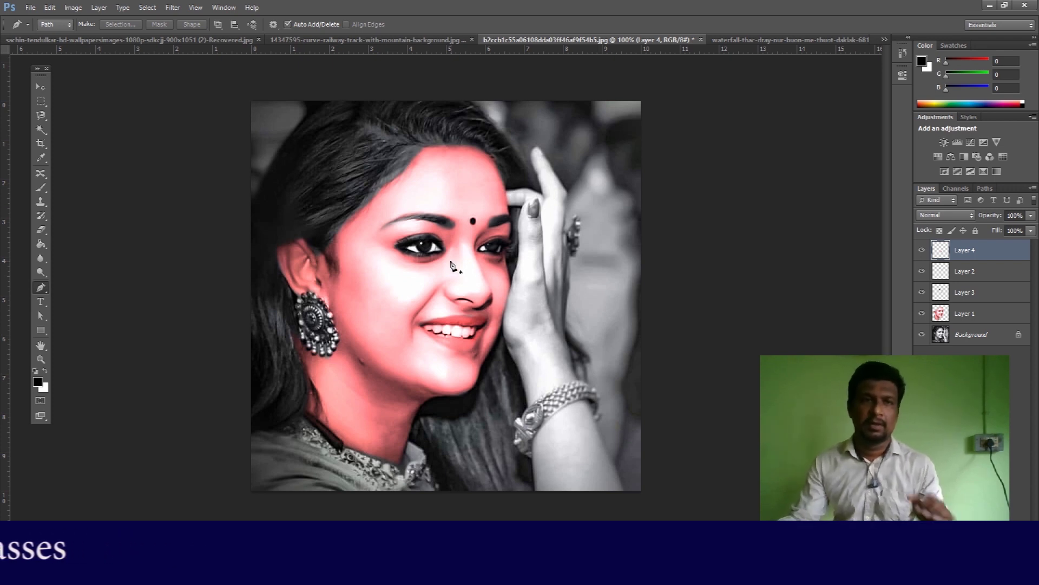
left_click(73, 7)
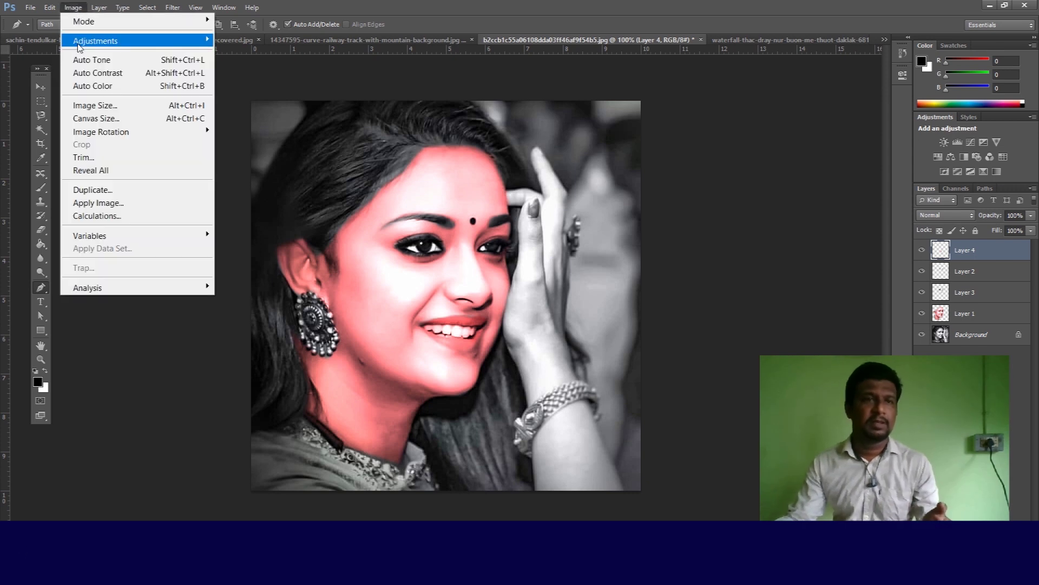
mouse_move(135, 40)
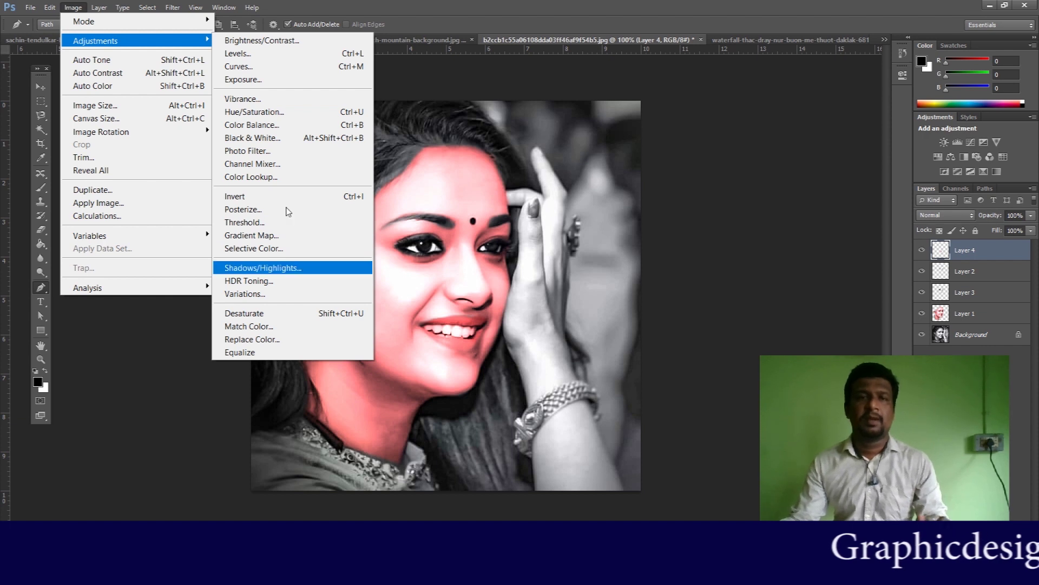
Try a Hue/Saturation adjustment on the railway track image with Hue +81, Saturation +14 and Lightness +4.
left_click(406, 42)
left_click(406, 42)
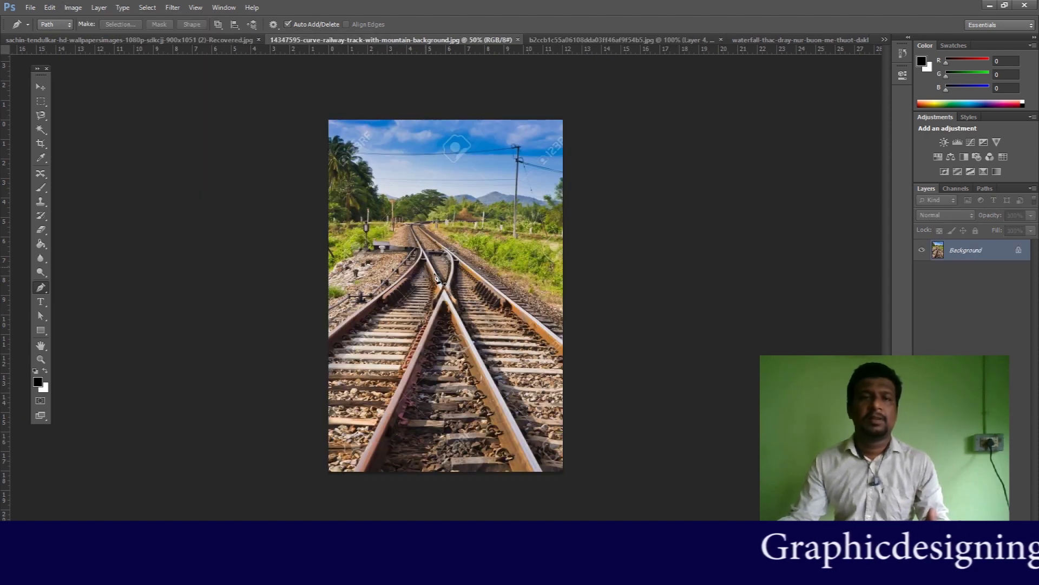
left_click(72, 8)
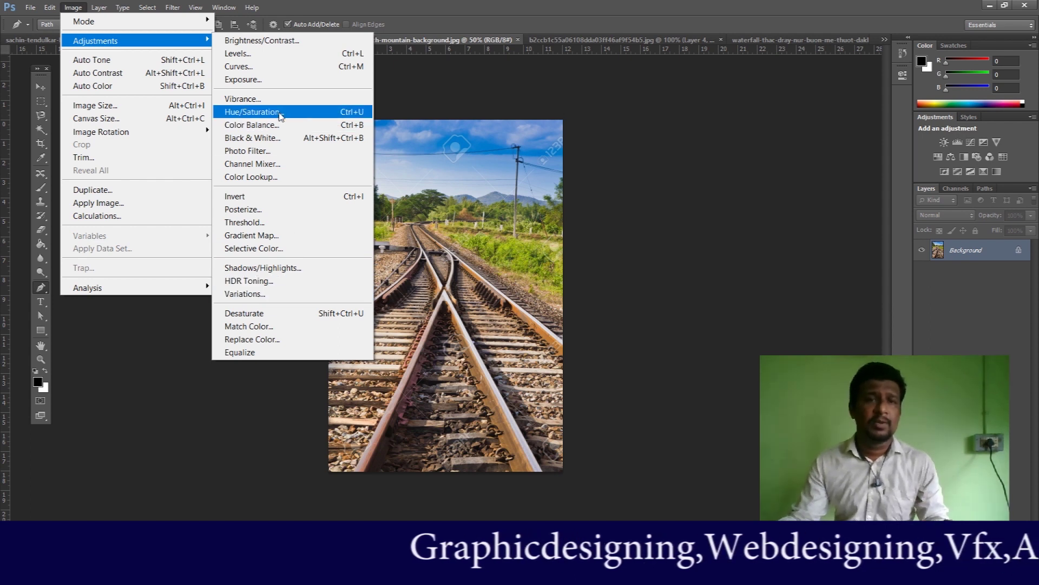
left_click(264, 115)
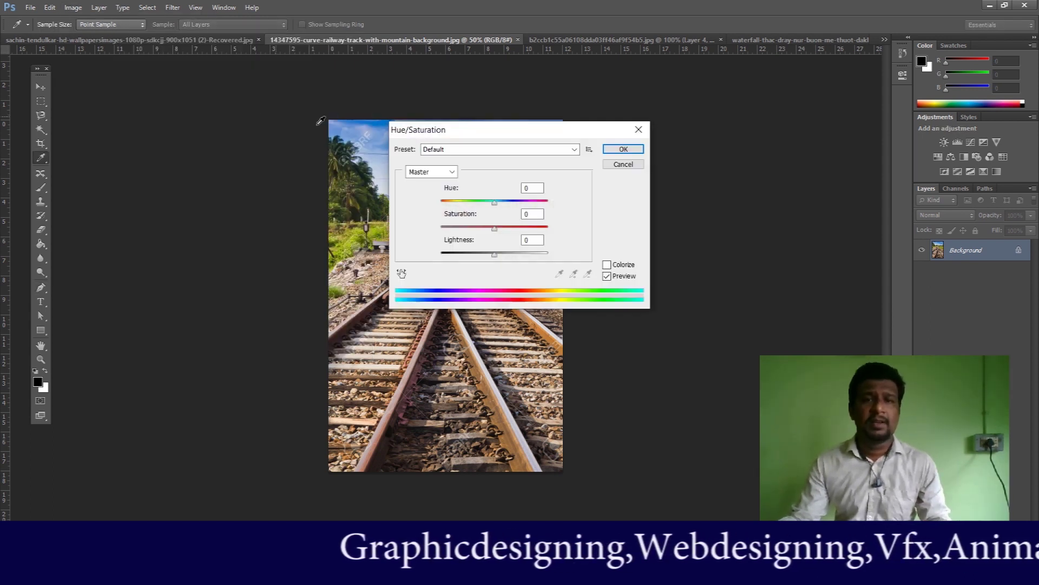
left_click_drag(477, 129, 718, 100)
left_click_drag(740, 177, 738, 238)
left_click(879, 101)
key("p")
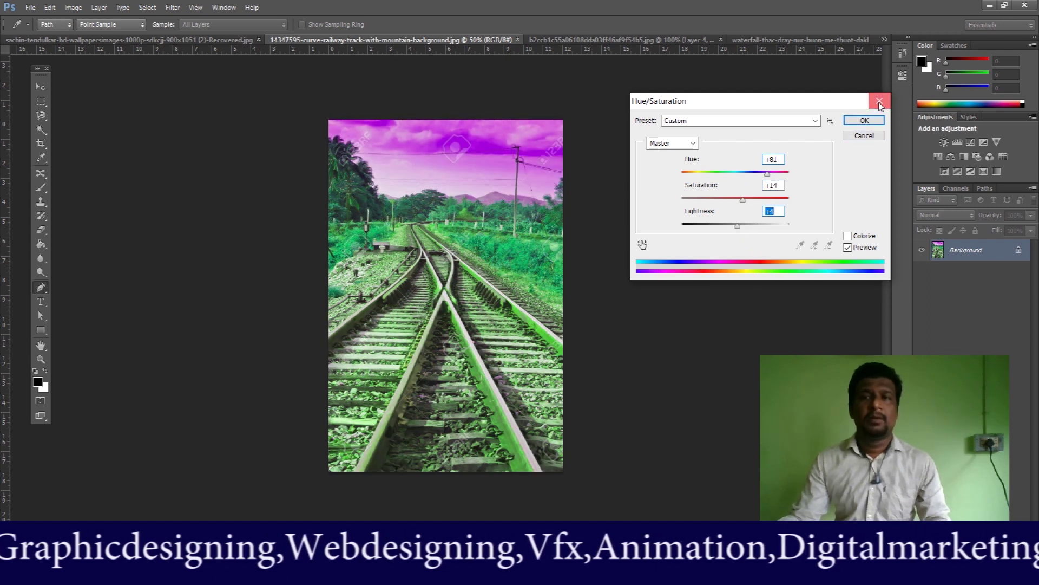
Try a Color Lookup adjustment on the railway track image using the DropBlues.3DL file.
left_click(73, 7)
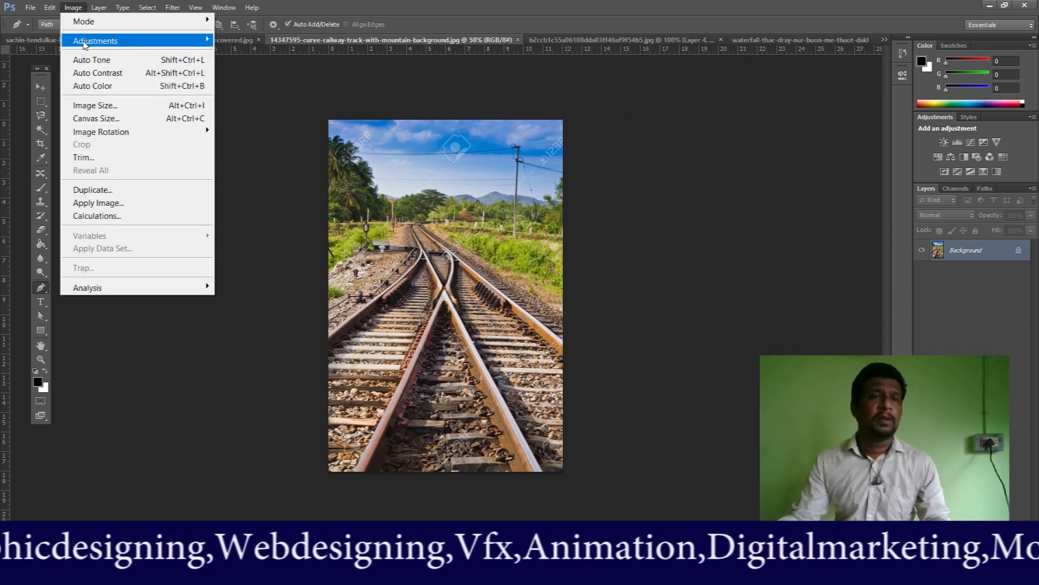
mouse_move(95, 40)
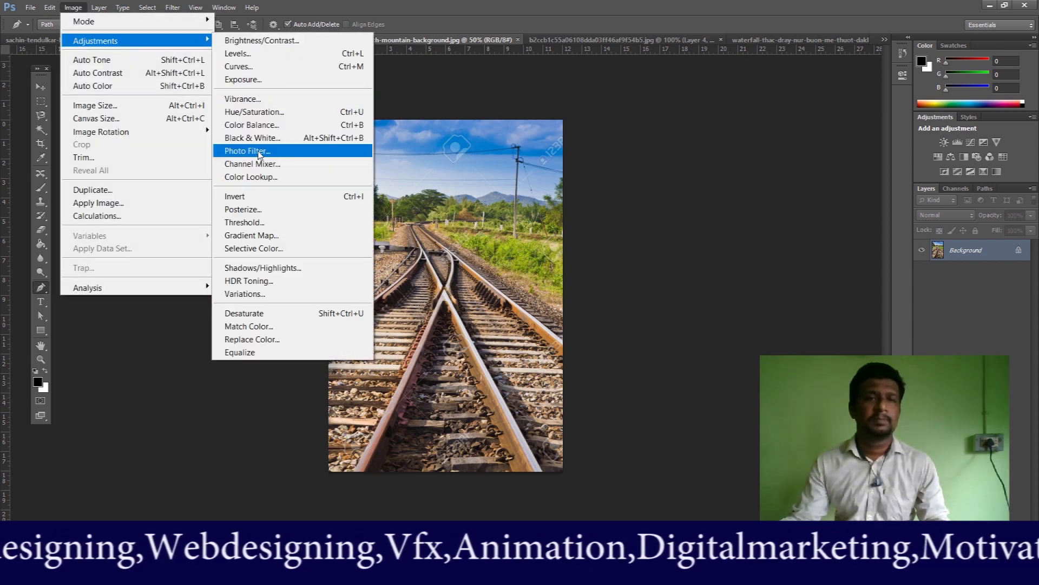
left_click(255, 179)
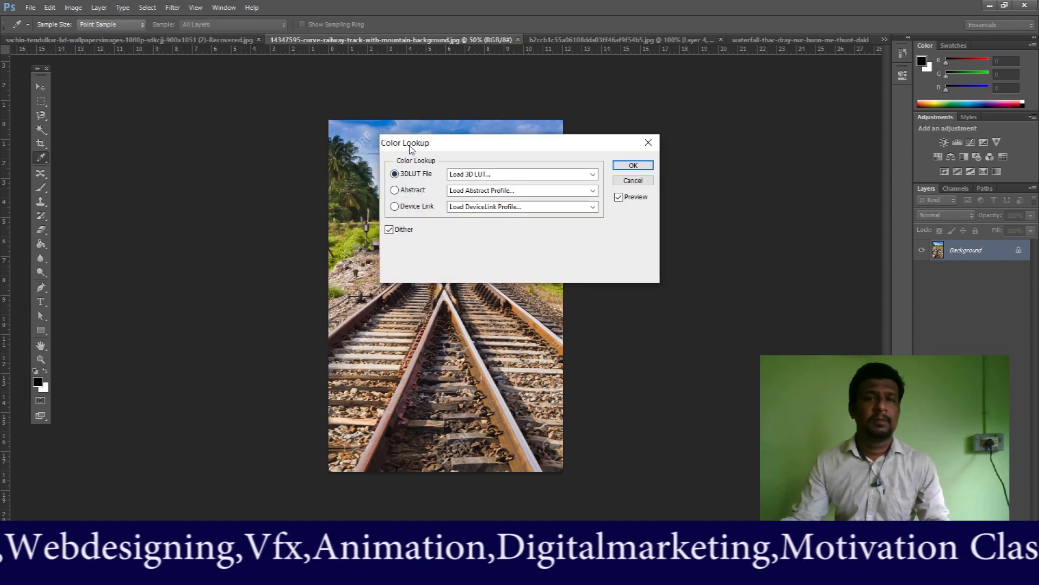
left_click_drag(410, 149, 610, 117)
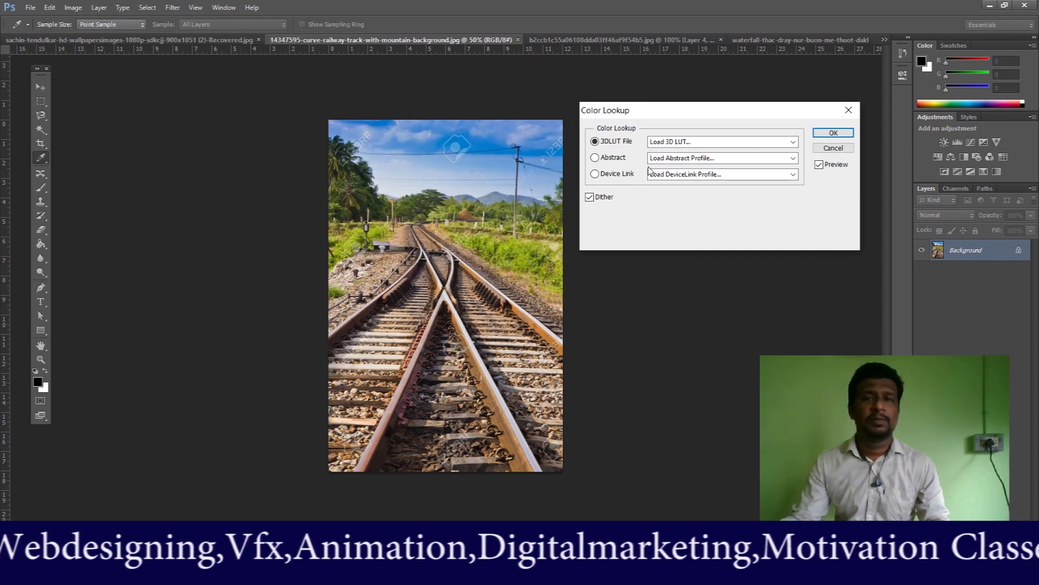
left_click(793, 141)
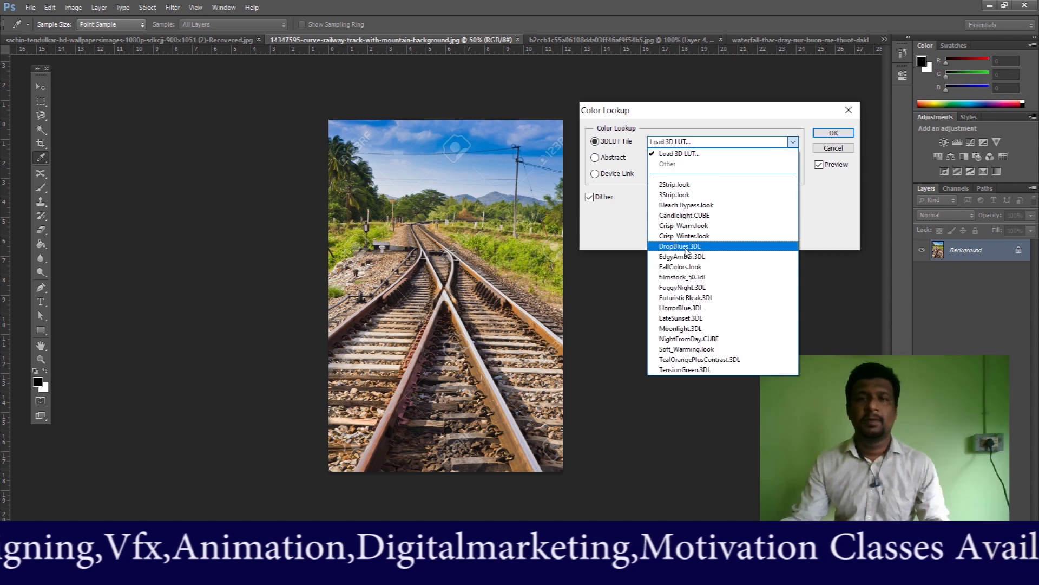
left_click(679, 246)
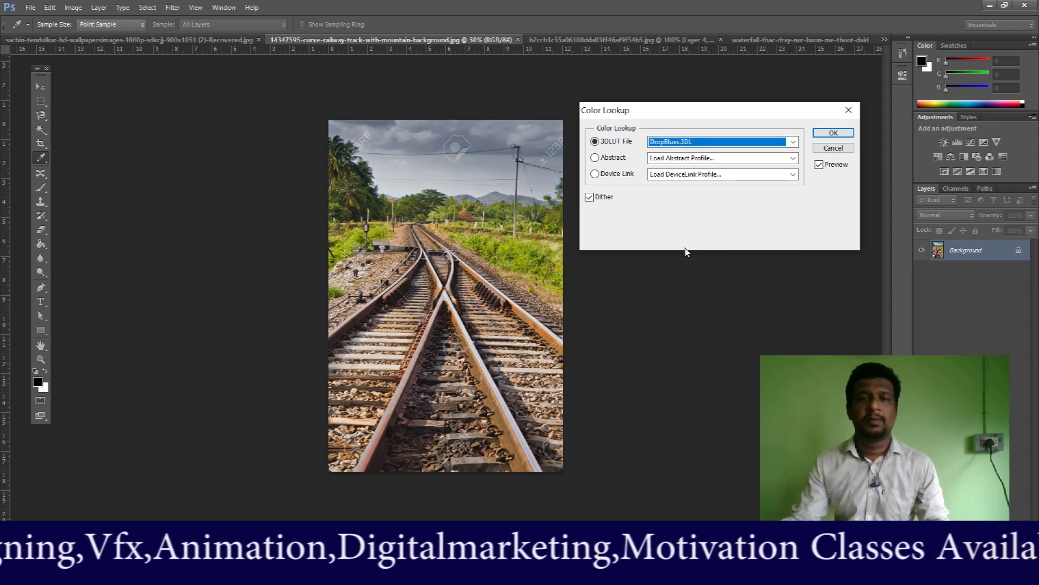
left_click(846, 111)
key("p")
Review the tinted portrait document and the recoloured cricket batsman document.
left_click(73, 7)
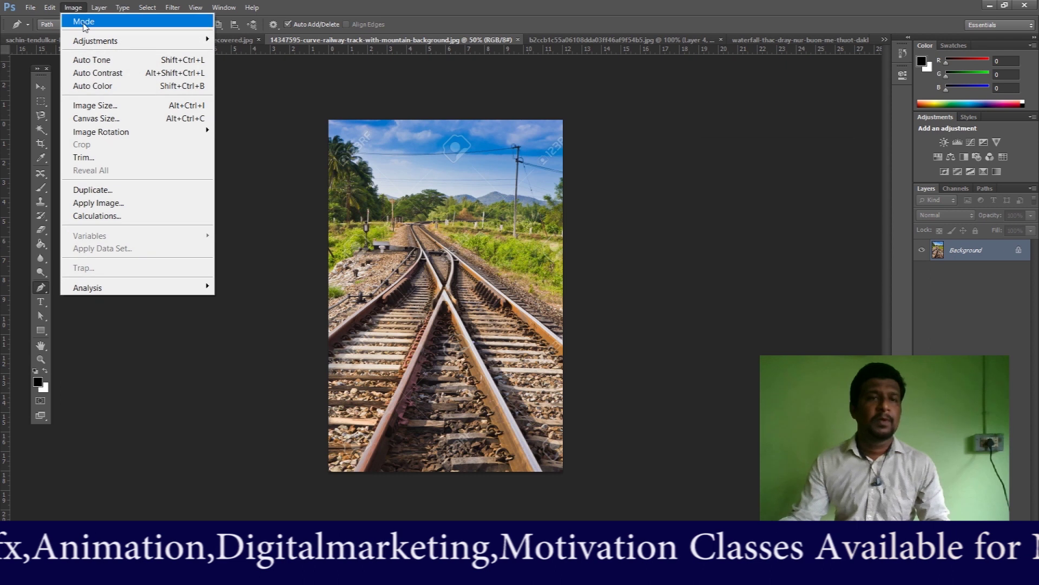
mouse_move(92, 42)
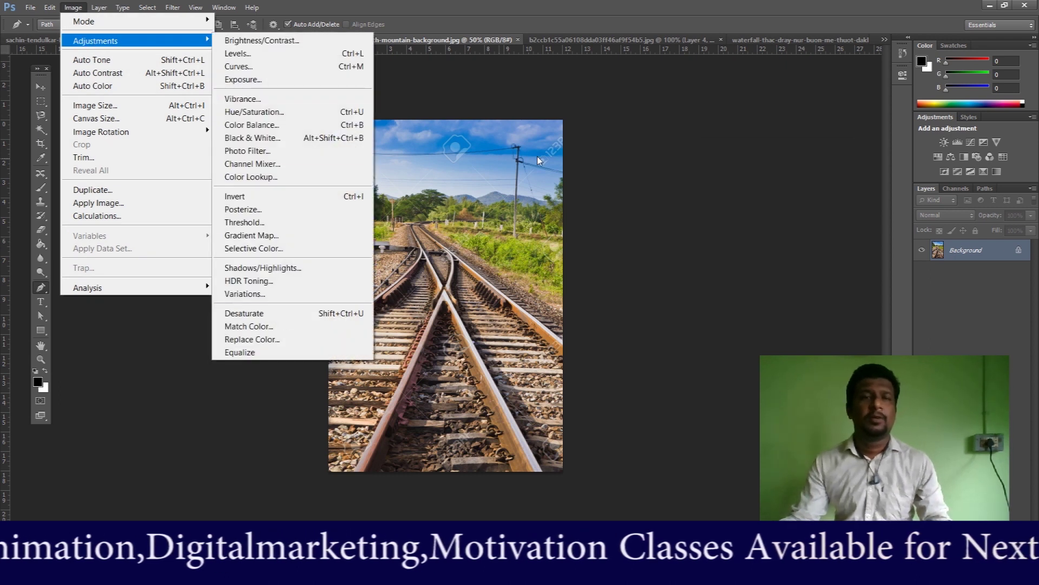
left_click(572, 42)
left_click(568, 40)
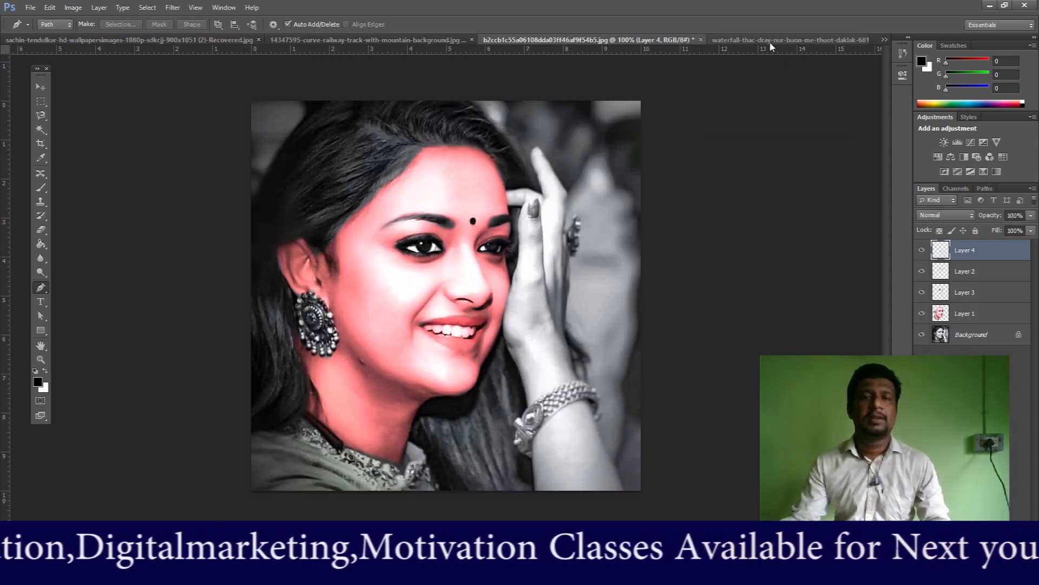
left_click(130, 40)
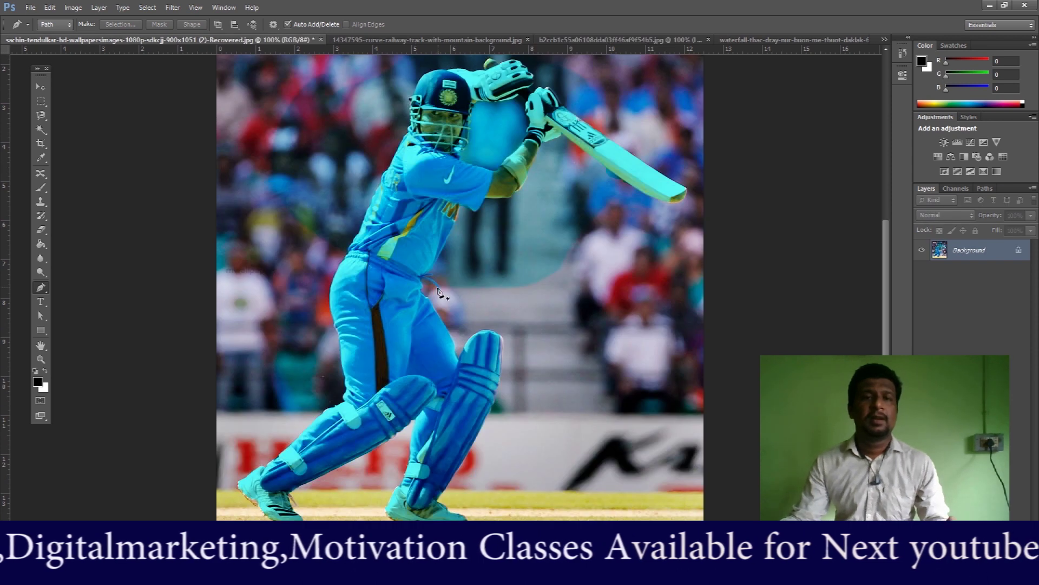